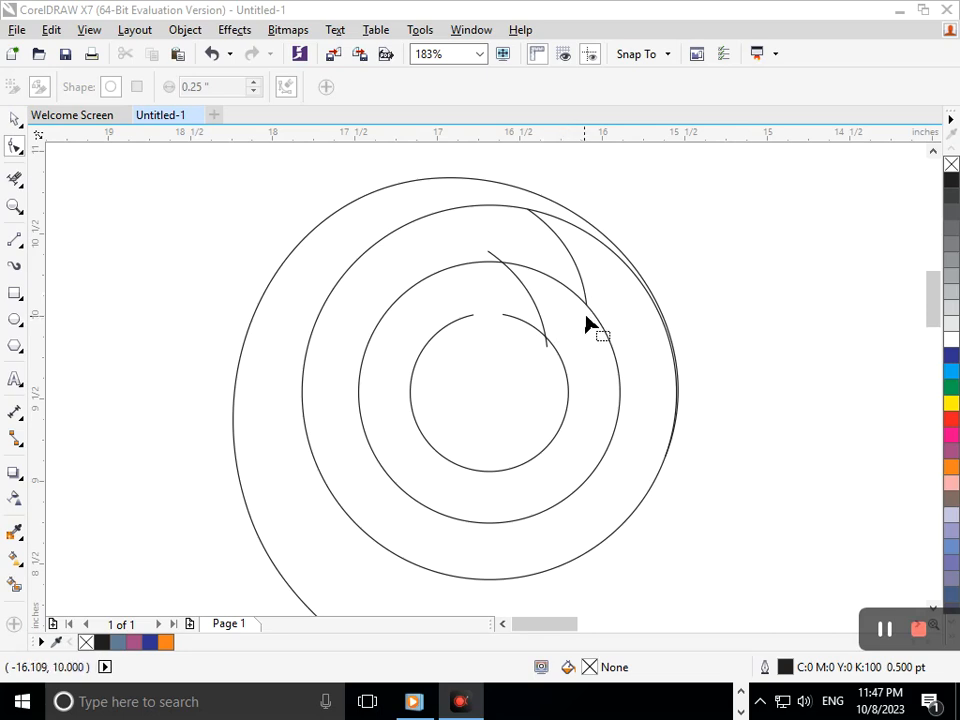
Step: Delete the second ring's arc that runs alongside the outer curve, using the Virtual Segment Delete tool
left_click(15, 178)
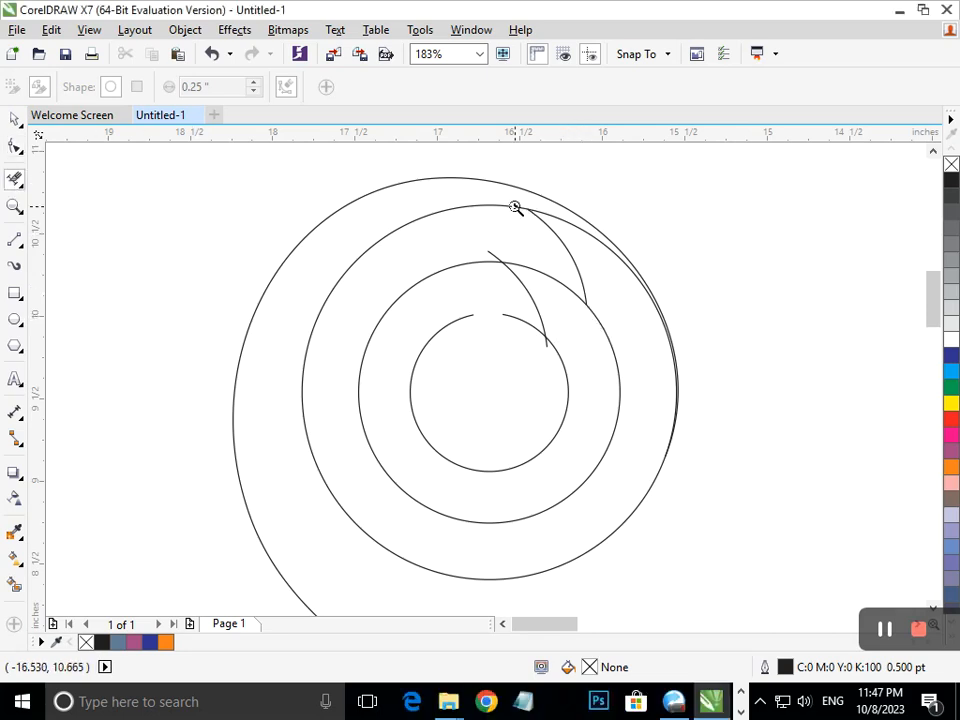
scroll(634, 268, "up", 5)
left_click_drag(364, 288, 392, 332)
scroll(492, 358, "down", 5)
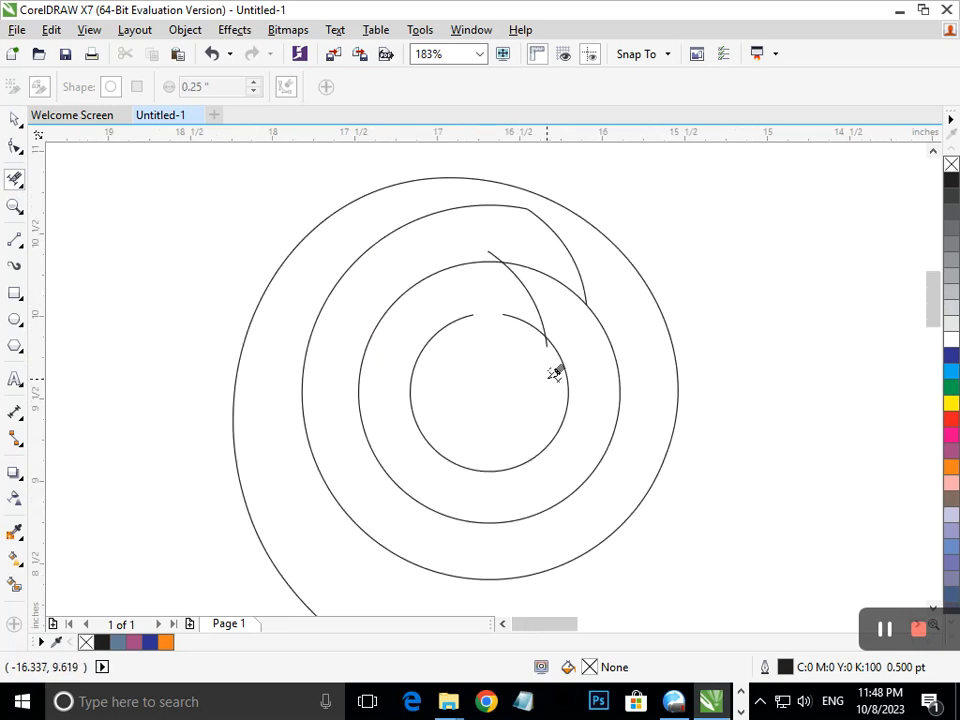
Step: Remove the third and innermost rings' arcs cut off by the connecting arcs, plus the overhang above the third ring
left_click(566, 284)
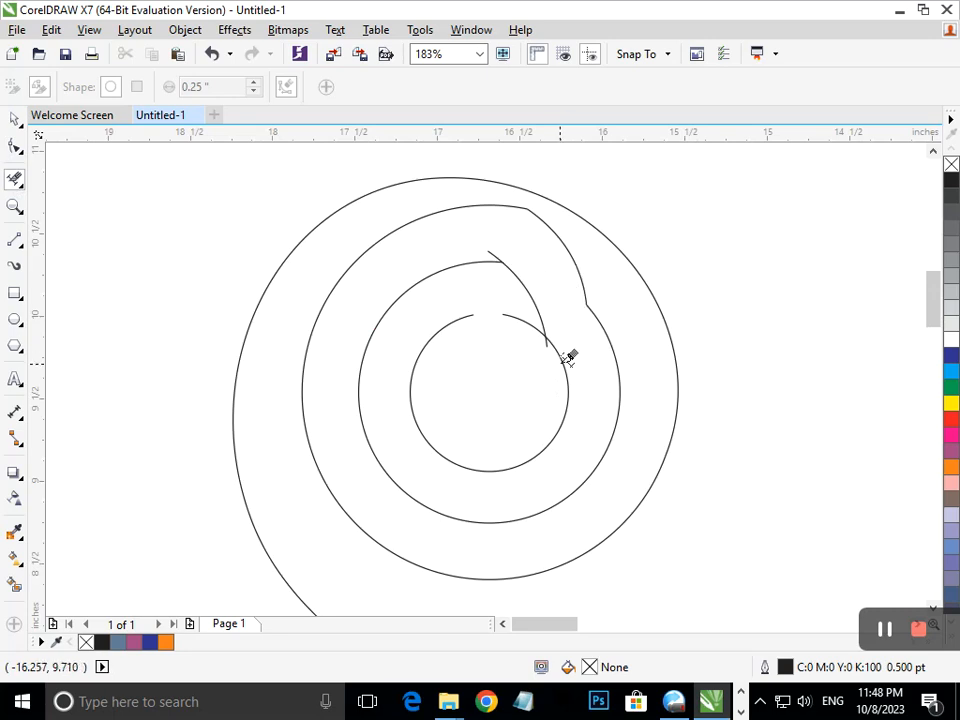
left_click_drag(512, 308, 514, 358)
left_click(521, 235)
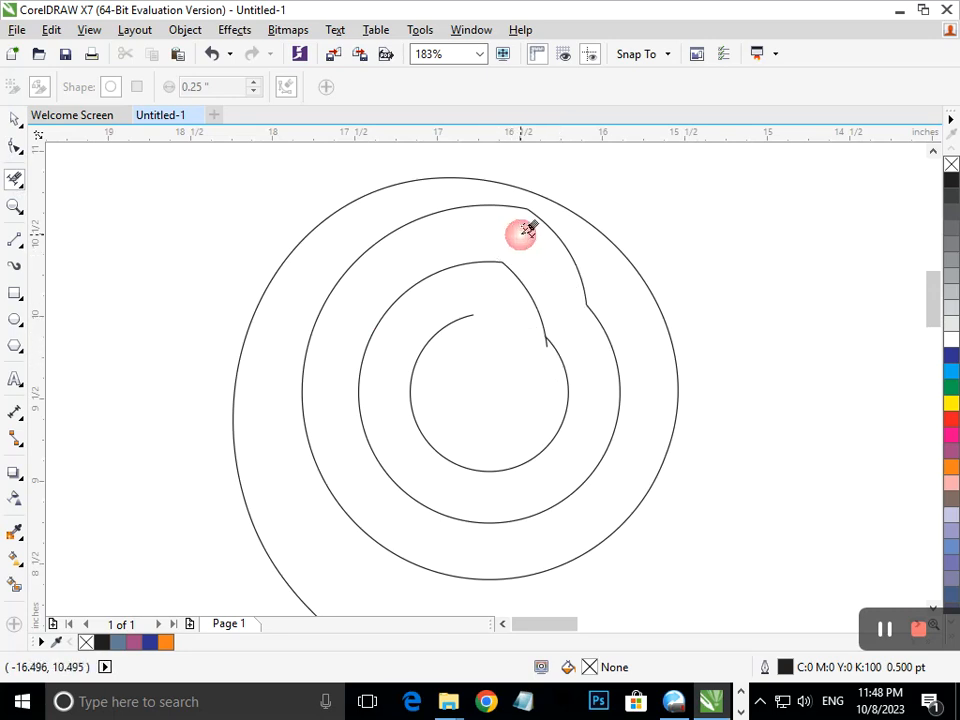
Step: Trim the short overhang where the inner connecting arc crosses the innermost ring
left_click_drag(690, 401, 695, 404)
left_click_drag(197, 302, 251, 334)
key("F2")
key("ctrl+z")
key("F2")
left_click_drag(186, 268, 413, 431)
left_click_drag(268, 346, 405, 300)
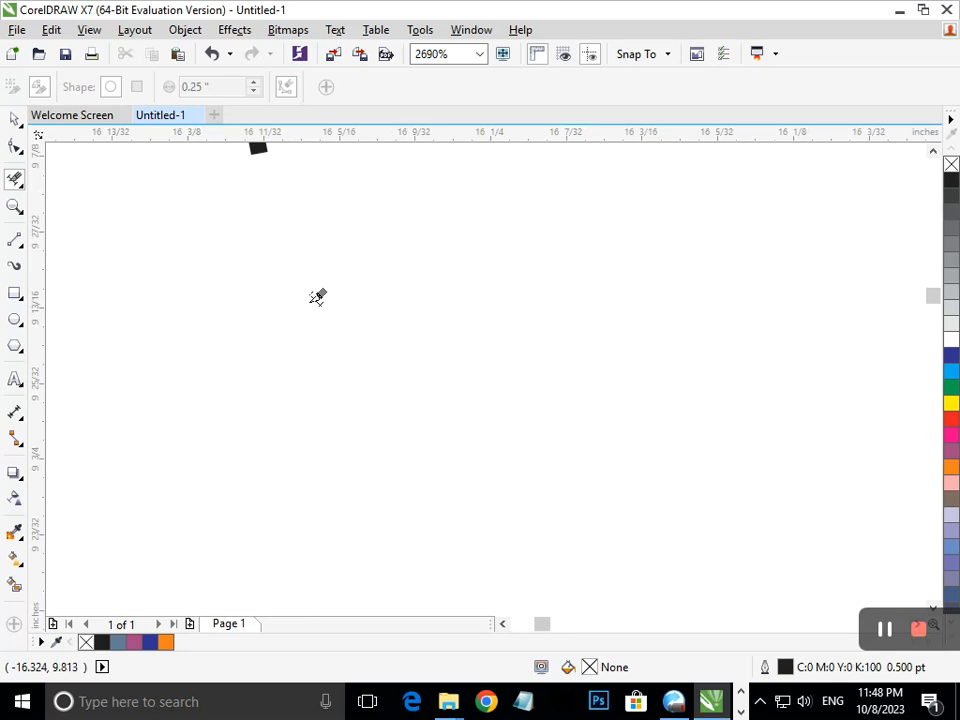
key("ctrl+z")
left_click_drag(278, 292, 278, 292)
key("F3")
key("F3")
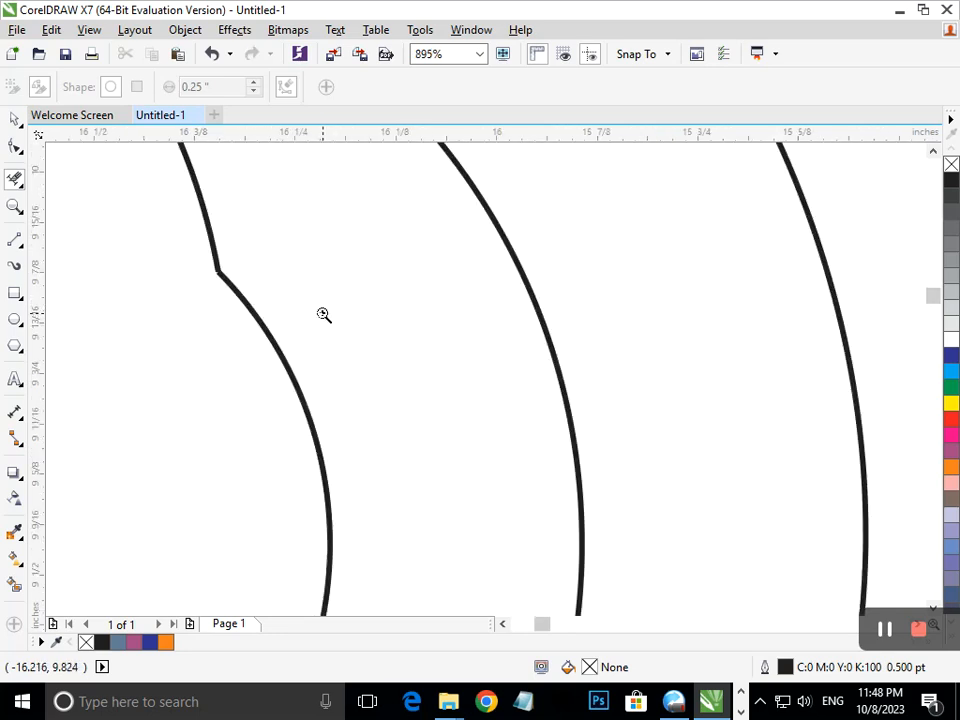
key("F3")
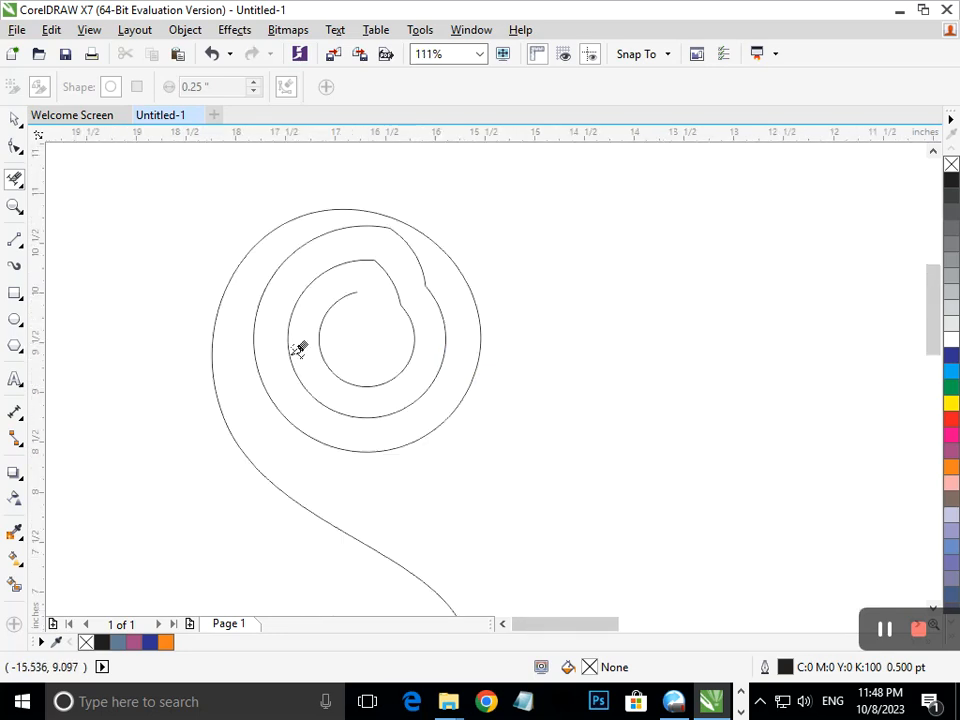
Step: Activate the Smooth tool and set its nib size to 5 inches
left_click(16, 184)
left_click(14, 148)
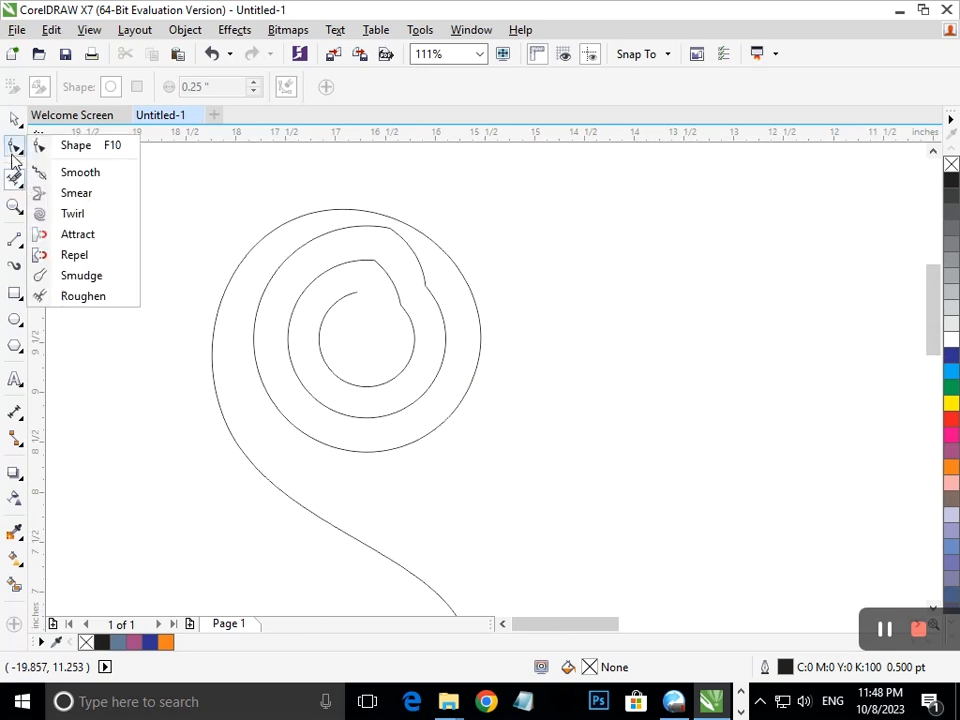
left_click(76, 172)
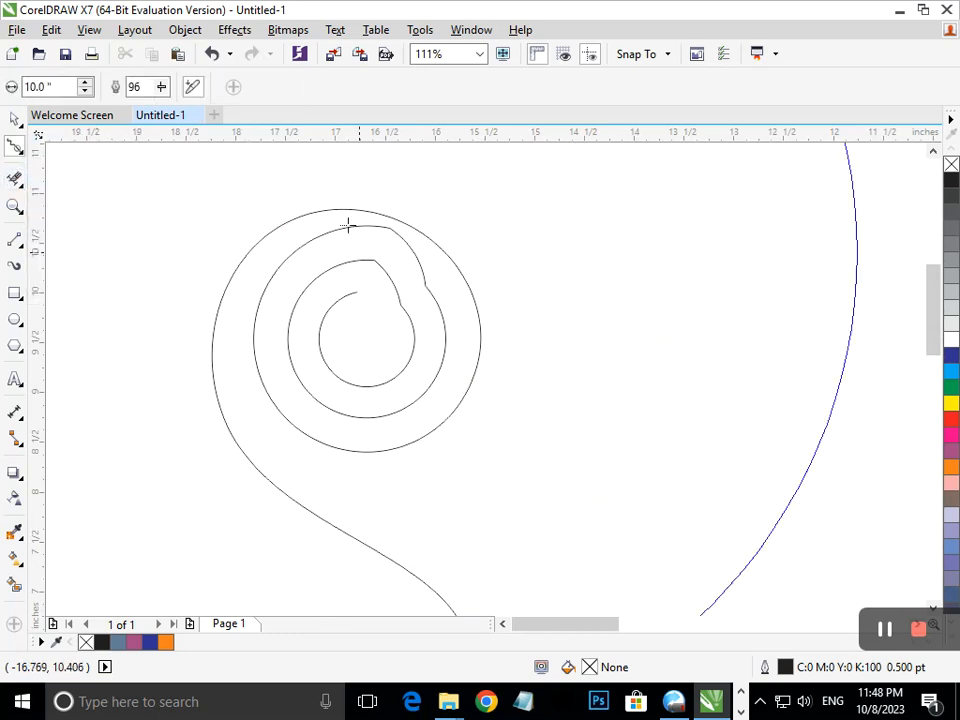
scroll(407, 322, "down", 2)
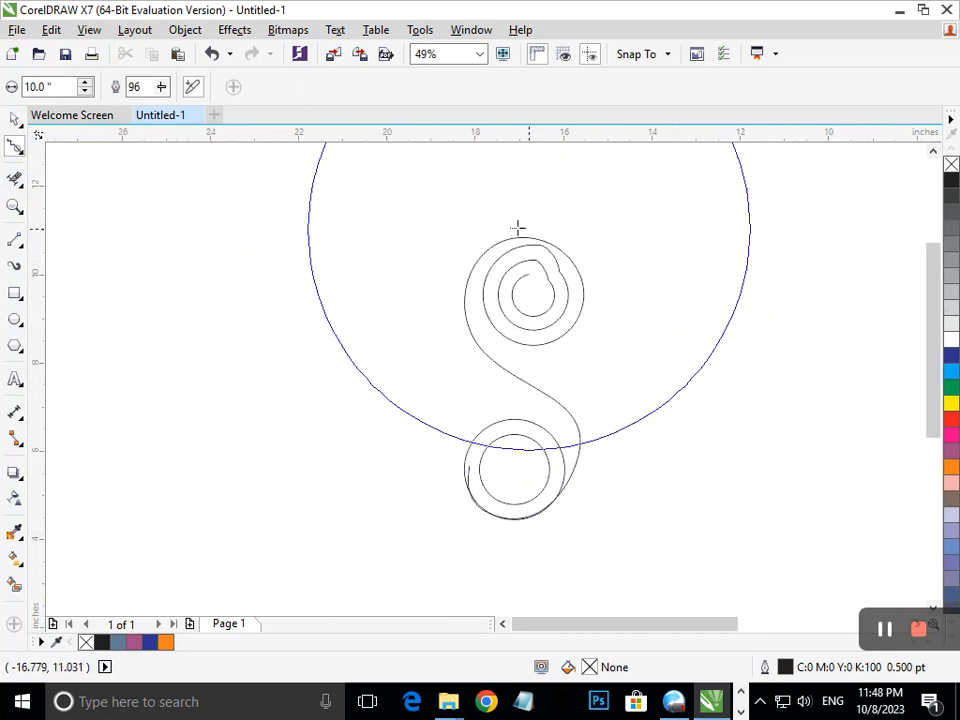
scroll(401, 294, "down", 3)
scroll(177, 294, "up", 5)
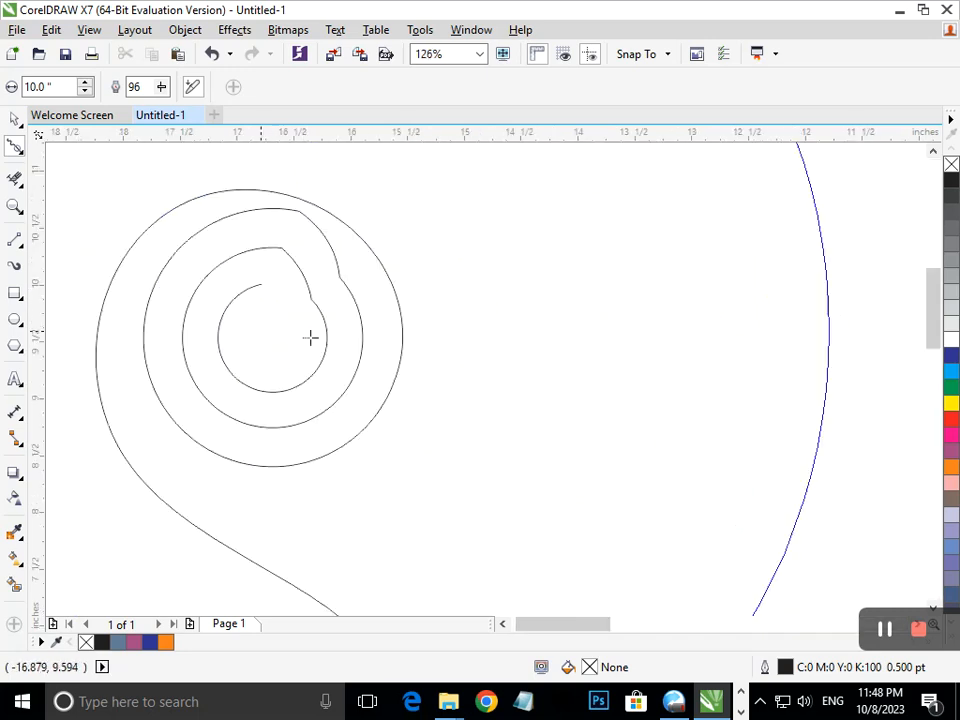
scroll(310, 338, "up", 3)
left_click(24, 86)
type("5")
key("Return")
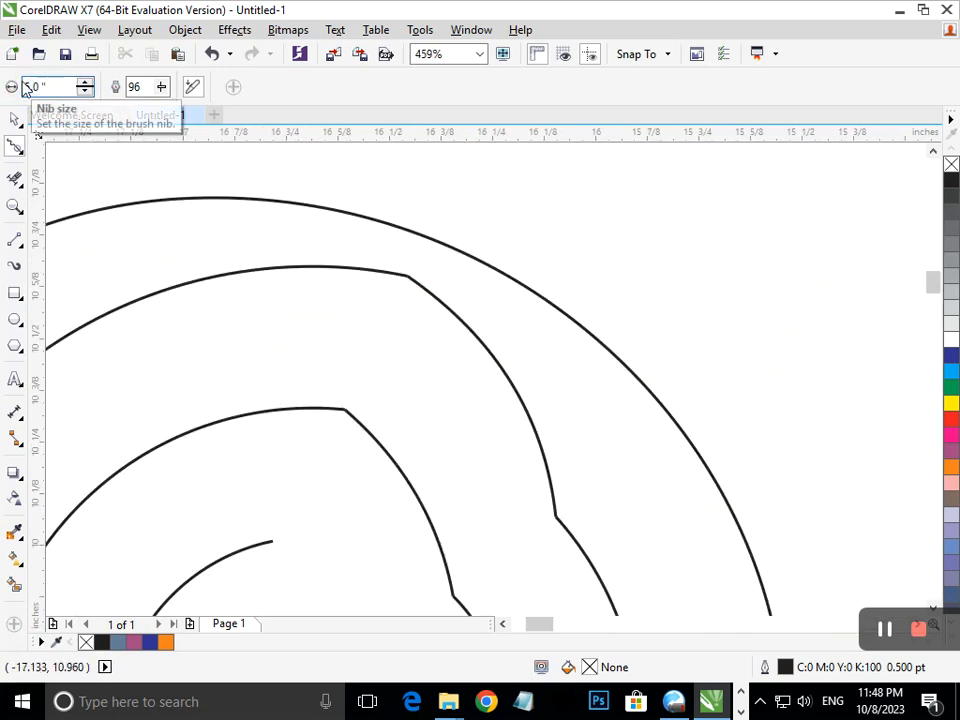
Step: Set the smoothing nib size to 3 inches and select the outer curve
left_click_drag(58, 88, 3, 72)
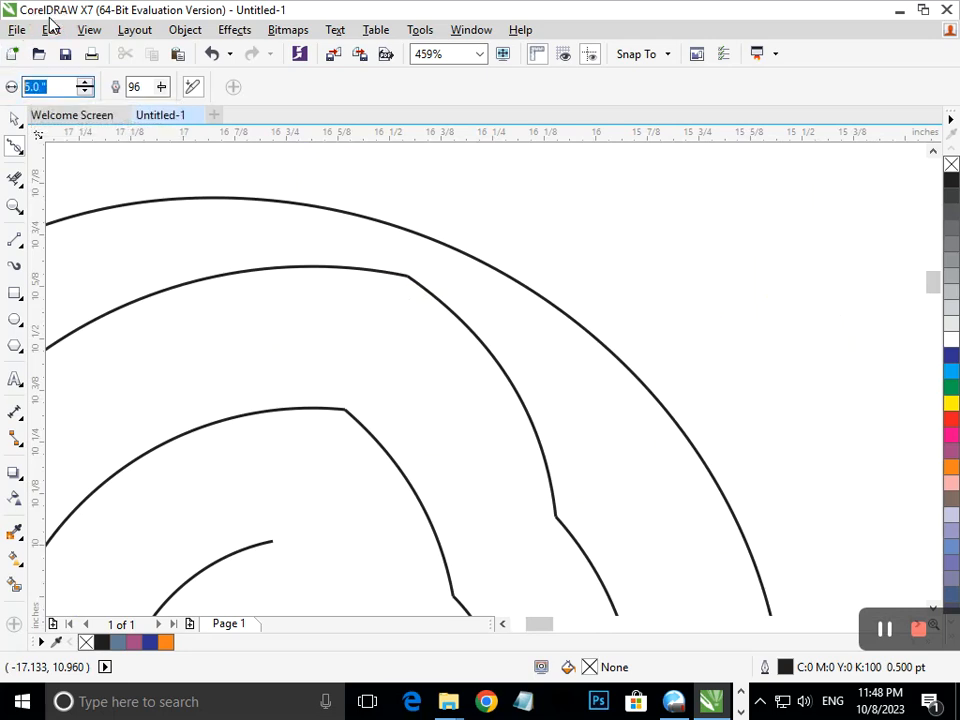
right_click(500, 289)
left_click(410, 286)
left_click(459, 351)
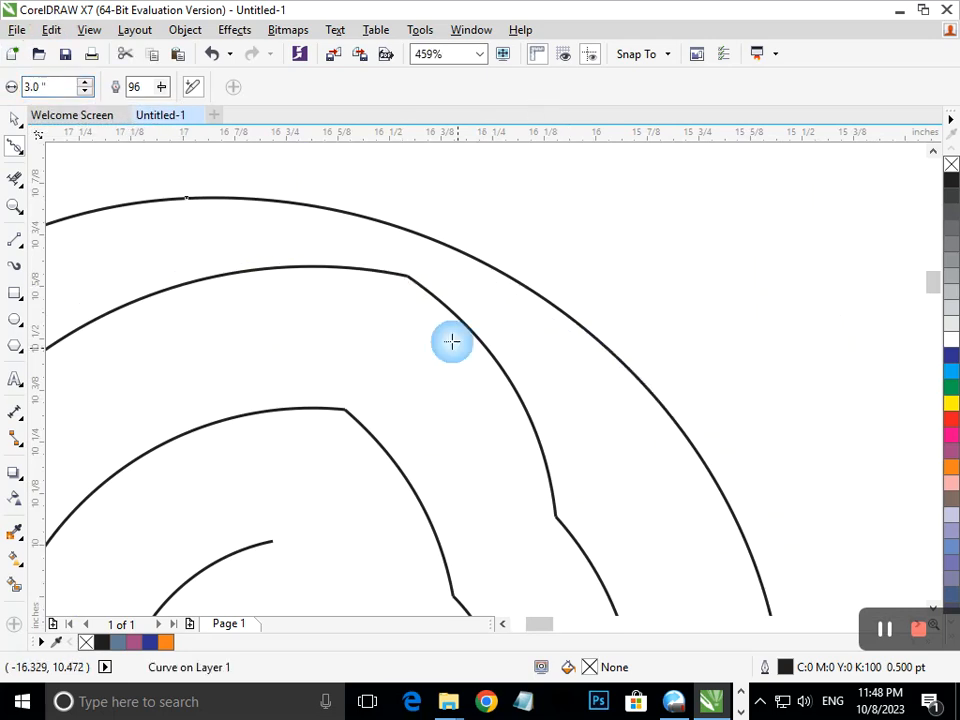
Step: Set the smoothing brush's pressure-related value to 1 and its nib size to 2.75 inches
left_click(159, 88)
left_click(90, 117)
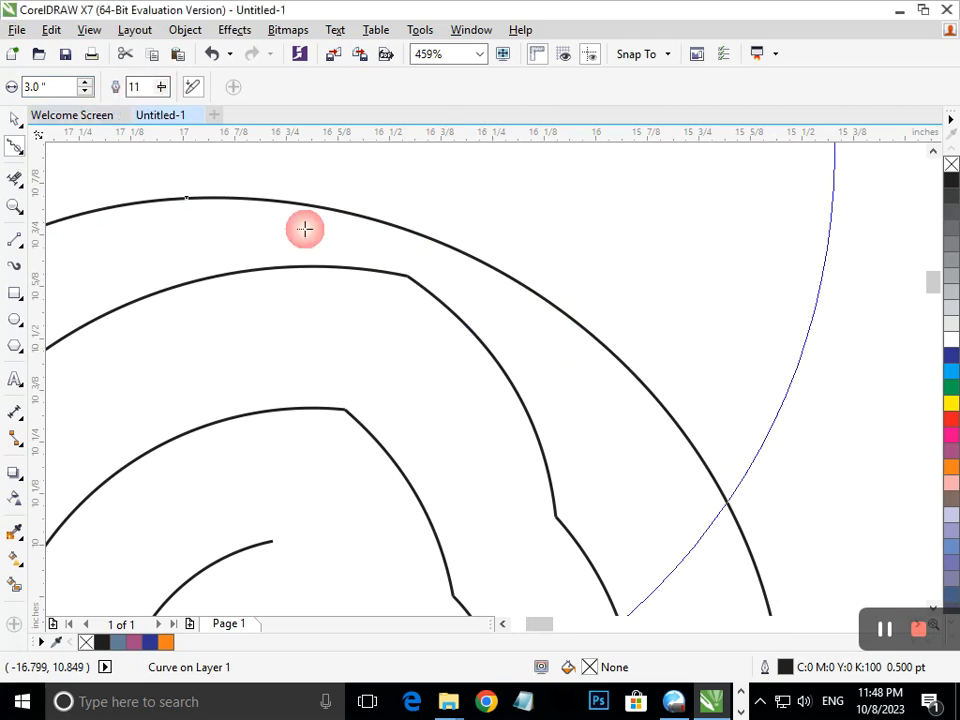
left_click(160, 90)
left_click(153, 114)
key("F2")
left_click_drag(407, 277, 504, 390)
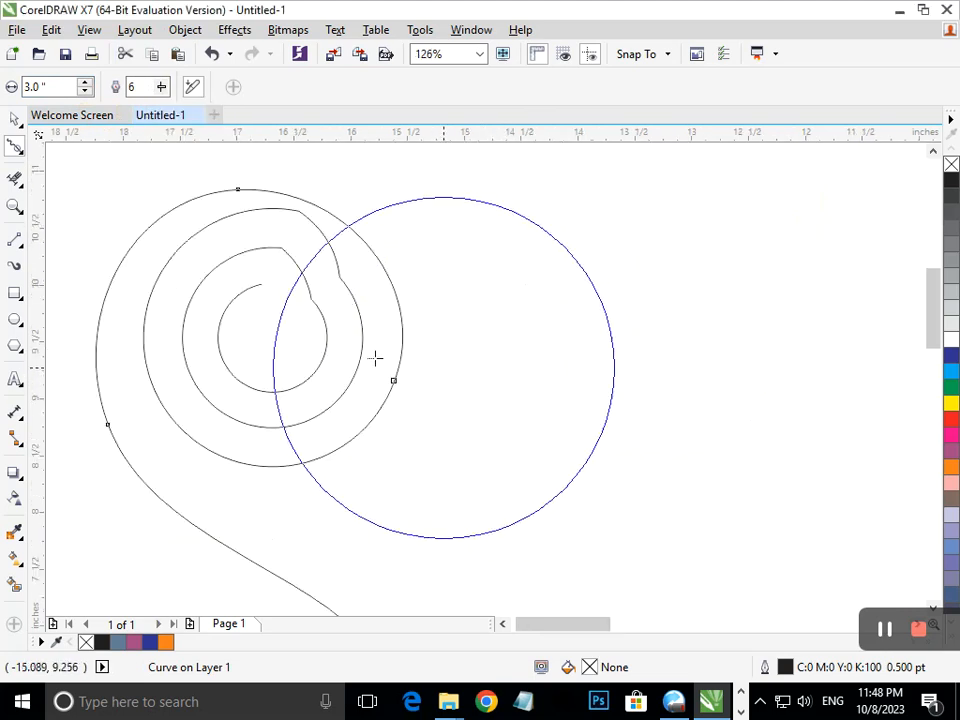
left_click(162, 91)
left_click(146, 112)
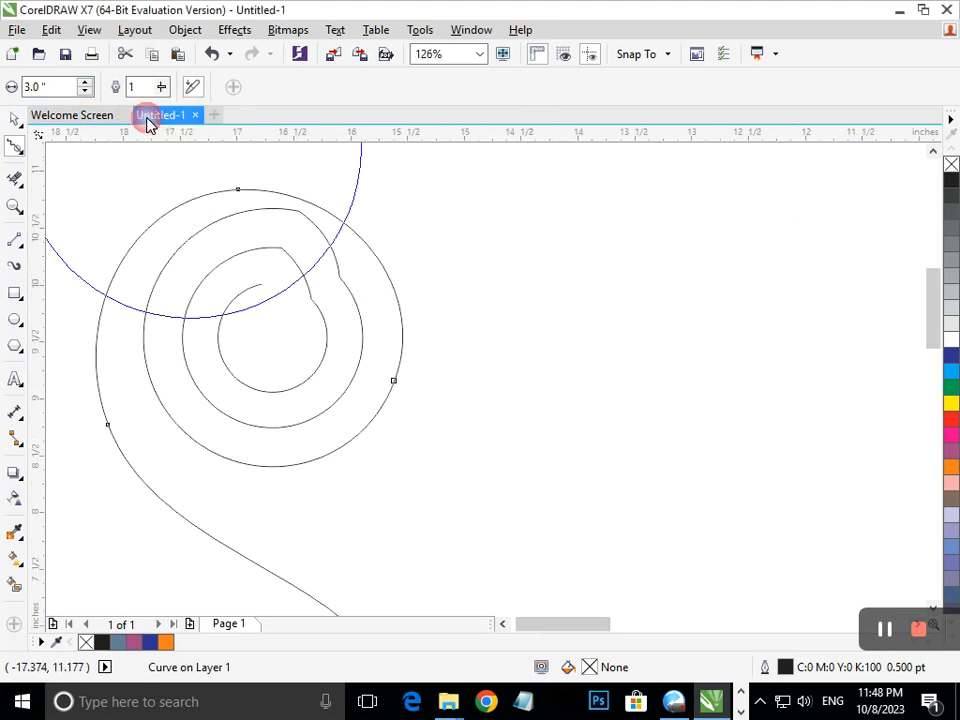
left_click(85, 92)
left_click(85, 93)
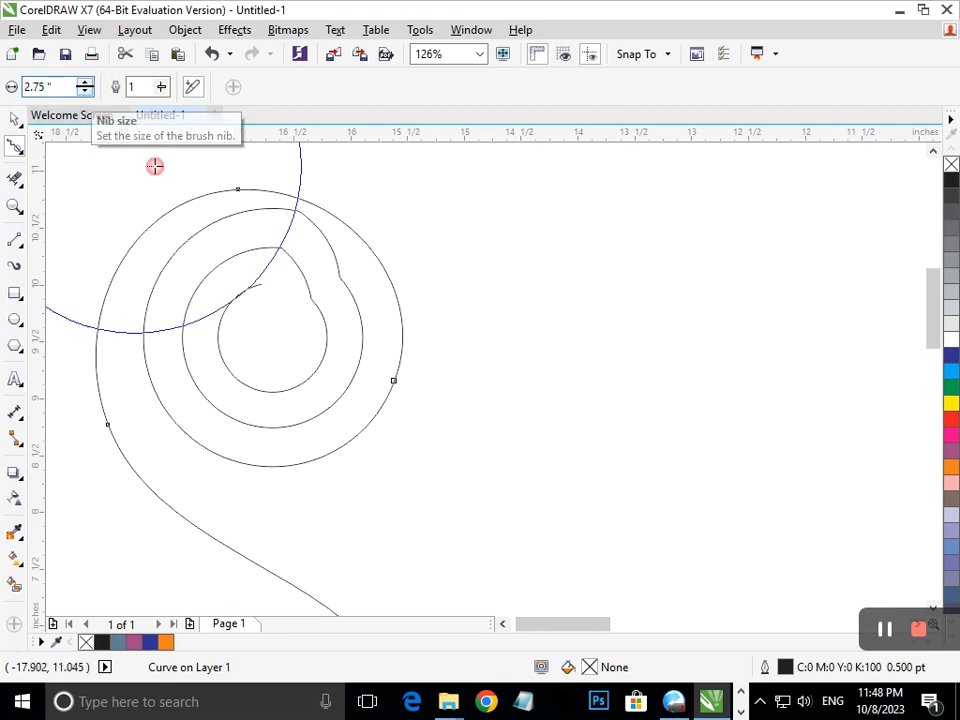
Step: Smooth the outer curve around the upper part of the spiral with the 2.75-inch nib
scroll(381, 334, "down", 5)
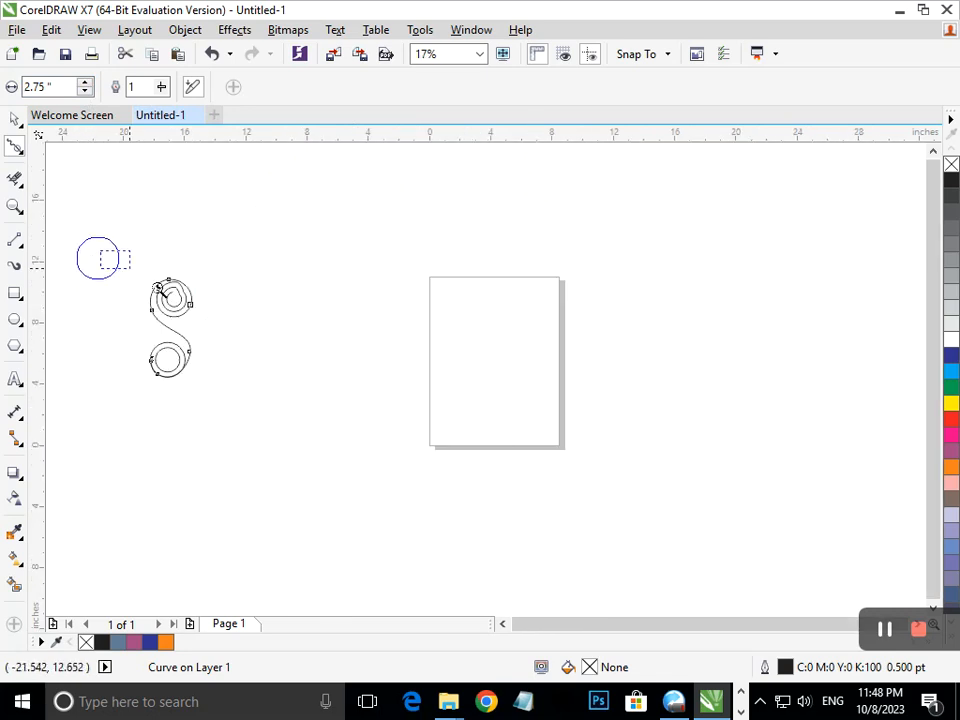
scroll(97, 258, "up", 3)
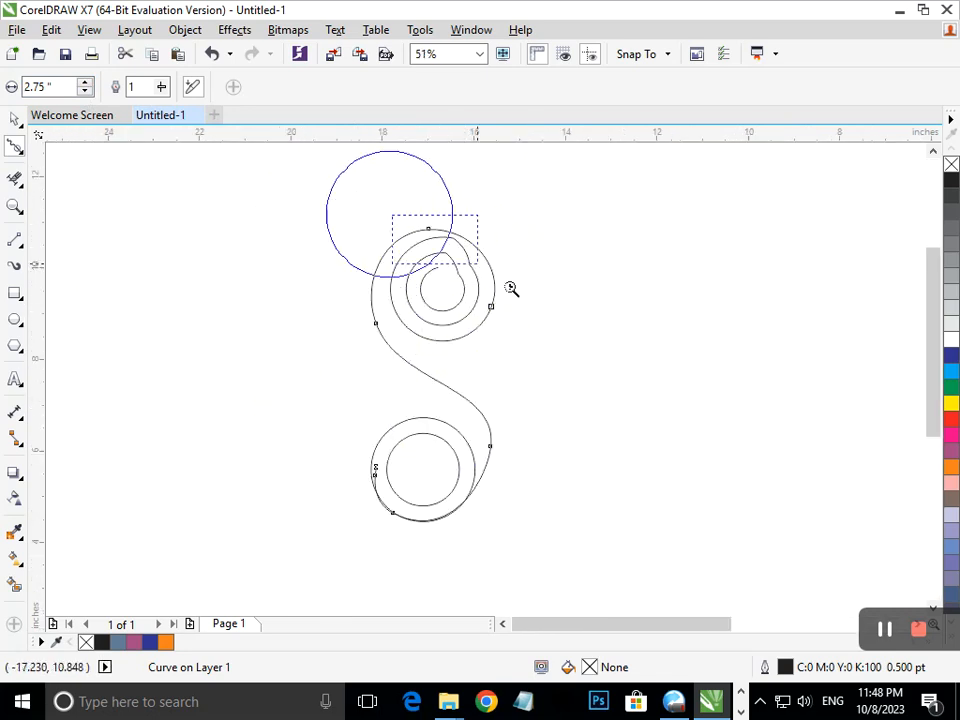
scroll(598, 373, "up", 3)
left_click_drag(405, 293, 371, 303)
mouse_move(361, 233)
left_mouse_down()
mouse_move(349, 227)
mouse_move(339, 244)
left_mouse_up()
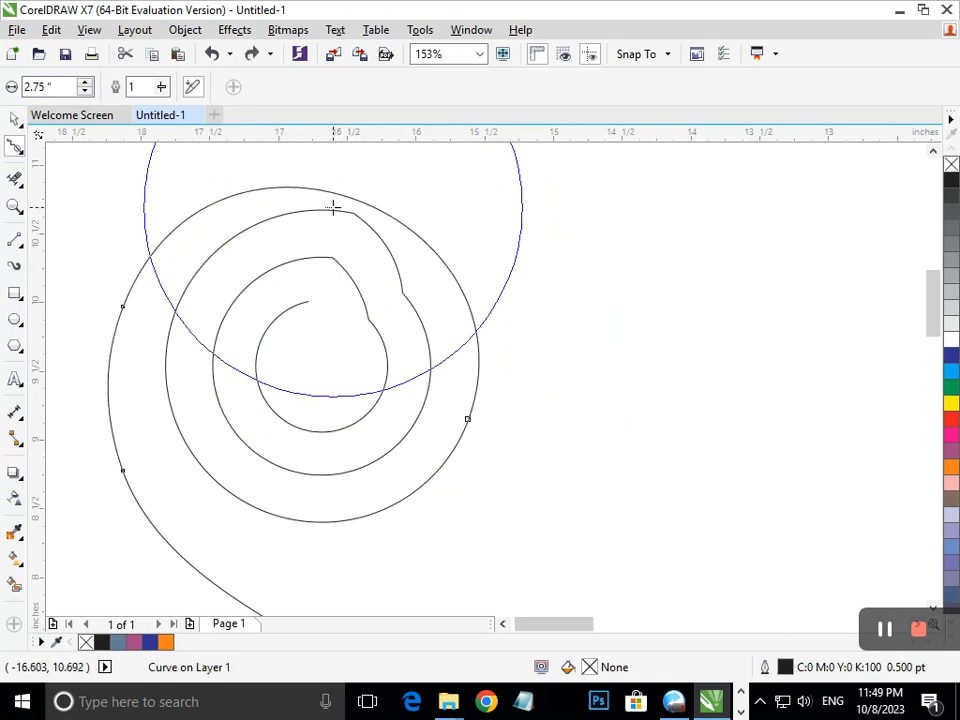
Step: Smooth the arc connecting the second ring to the third ring
left_click(354, 212)
left_click_drag(352, 212, 343, 255)
mouse_move(396, 287)
left_mouse_down()
mouse_move(391, 297)
mouse_move(401, 289)
left_mouse_up()
left_click(367, 313)
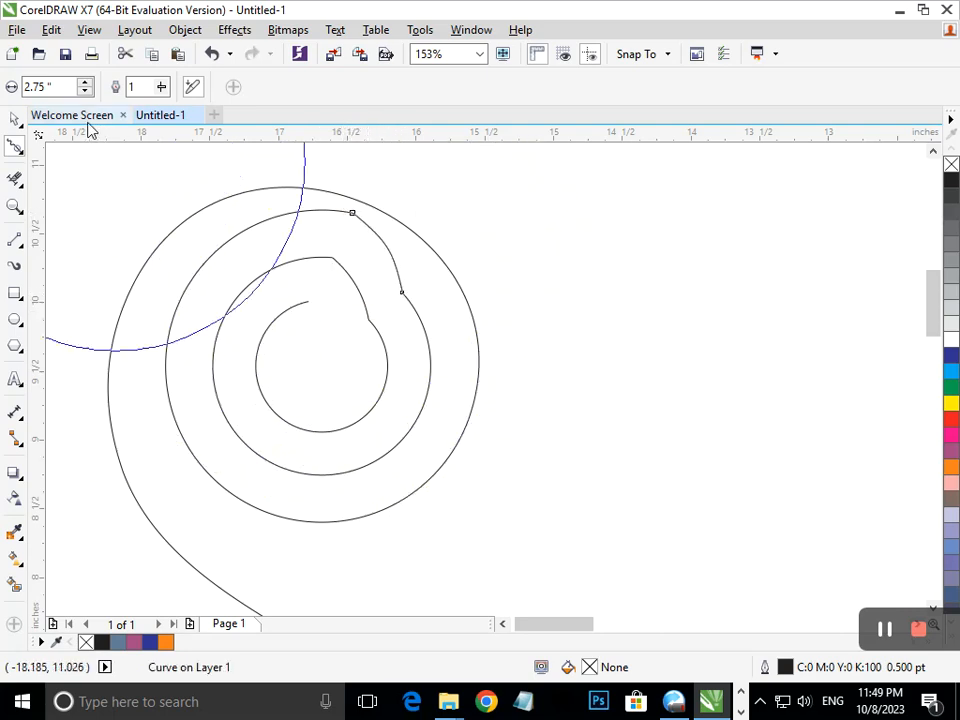
Step: Lower the smoothing nib size to 2.4 inches
left_click(86, 92)
left_click(86, 92)
left_click(86, 92)
left_click(86, 92)
left_click(86, 92)
left_click(86, 92)
left_click(86, 92)
left_click(86, 92)
left_click(86, 92)
left_click(86, 92)
left_click(86, 92)
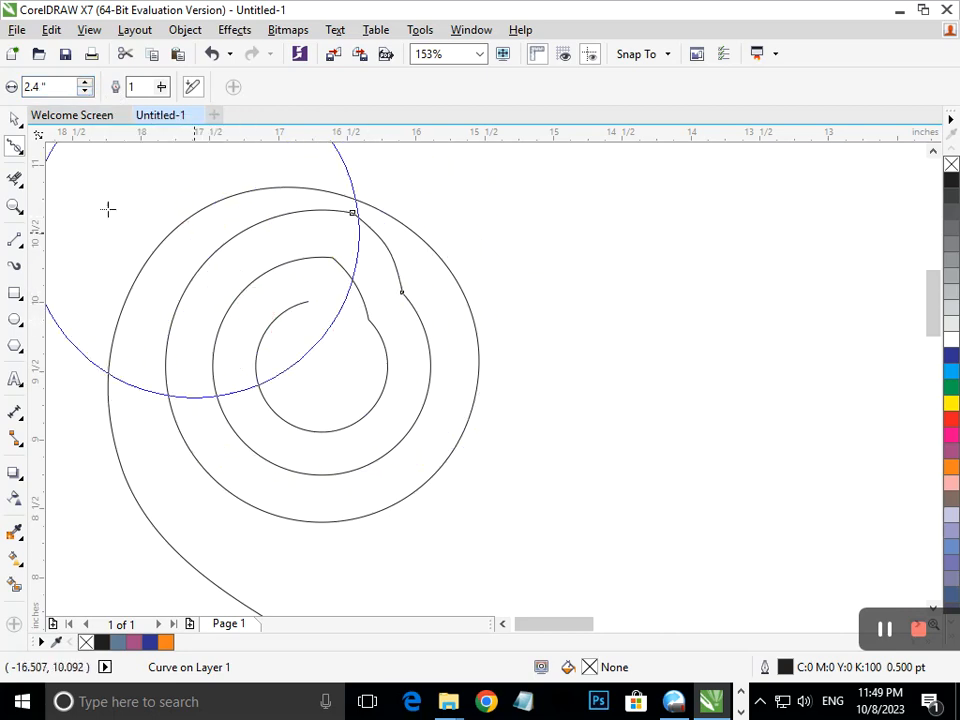
Step: Set the nib size to 0.5 inch and smooth the second ring's upper arc near its junction with the connecting arc
double_click(45, 87)
type("0.5")
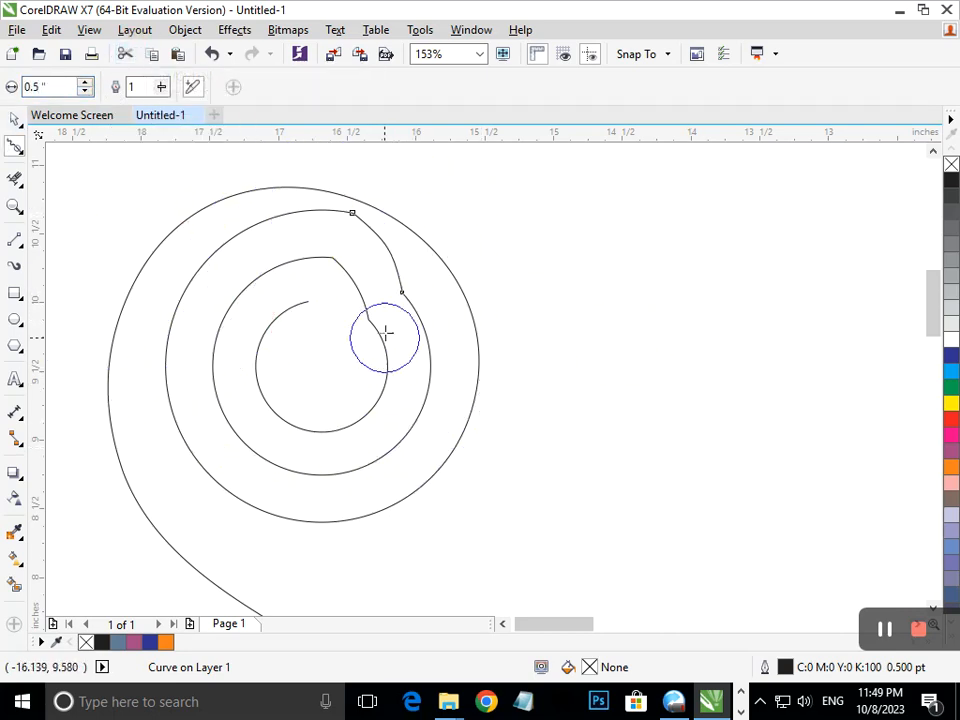
scroll(411, 250, "down", 3)
scroll(411, 250, "down", 3)
right_click(411, 250)
key("Escape")
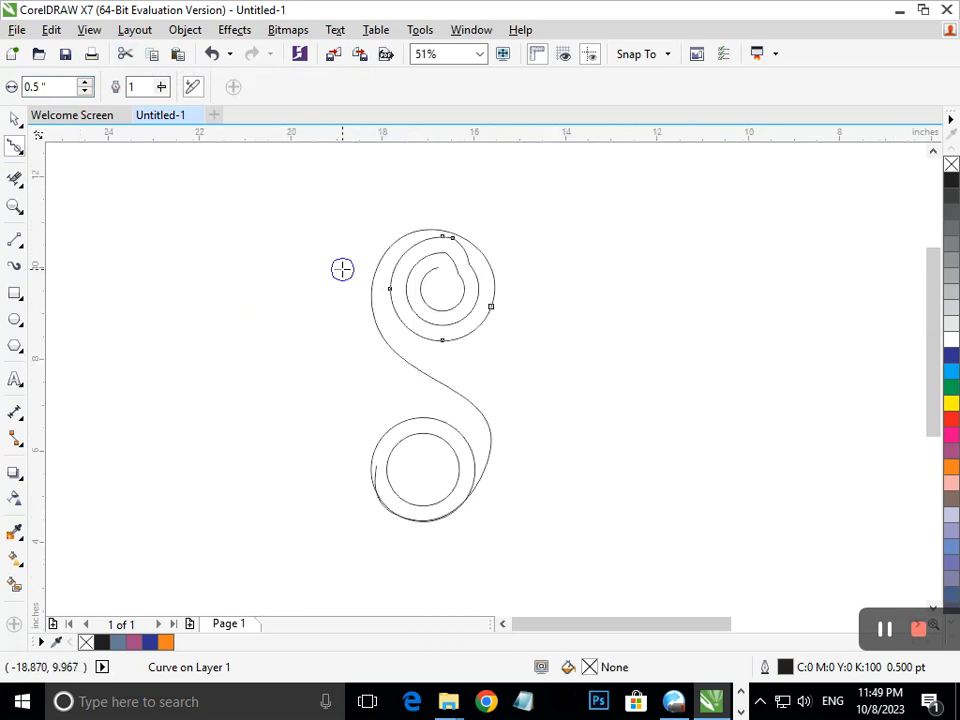
scroll(439, 231, "up", 5)
left_click_drag(470, 263, 448, 320)
left_click_drag(470, 263, 424, 341)
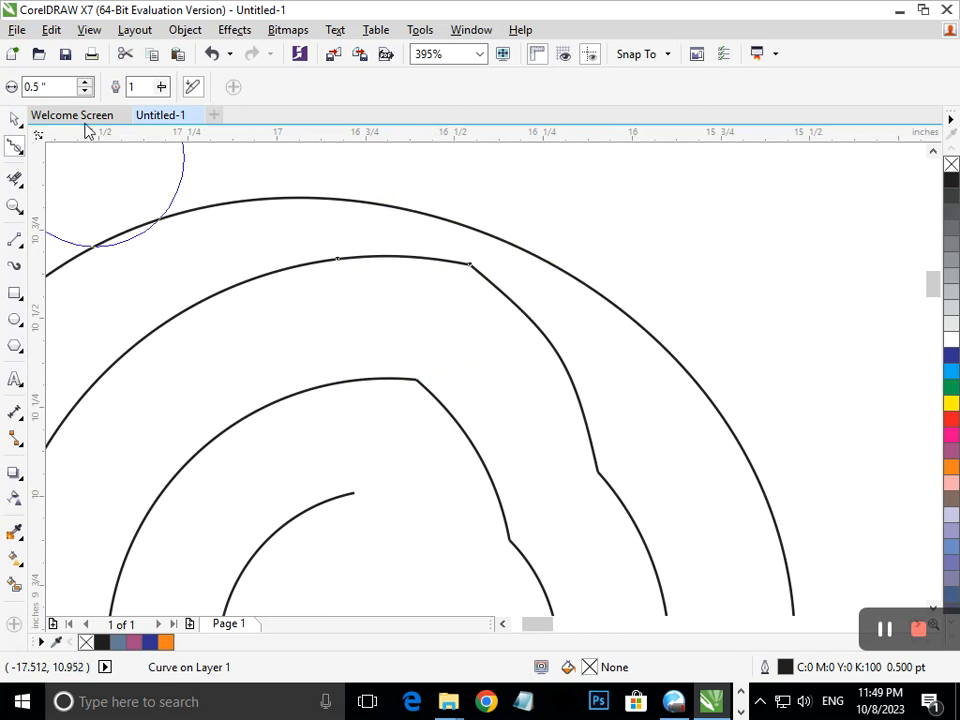
Step: Set the nib size to 2 inches and smooth the second ring's upper arc again
double_click(58, 86)
type("2.")
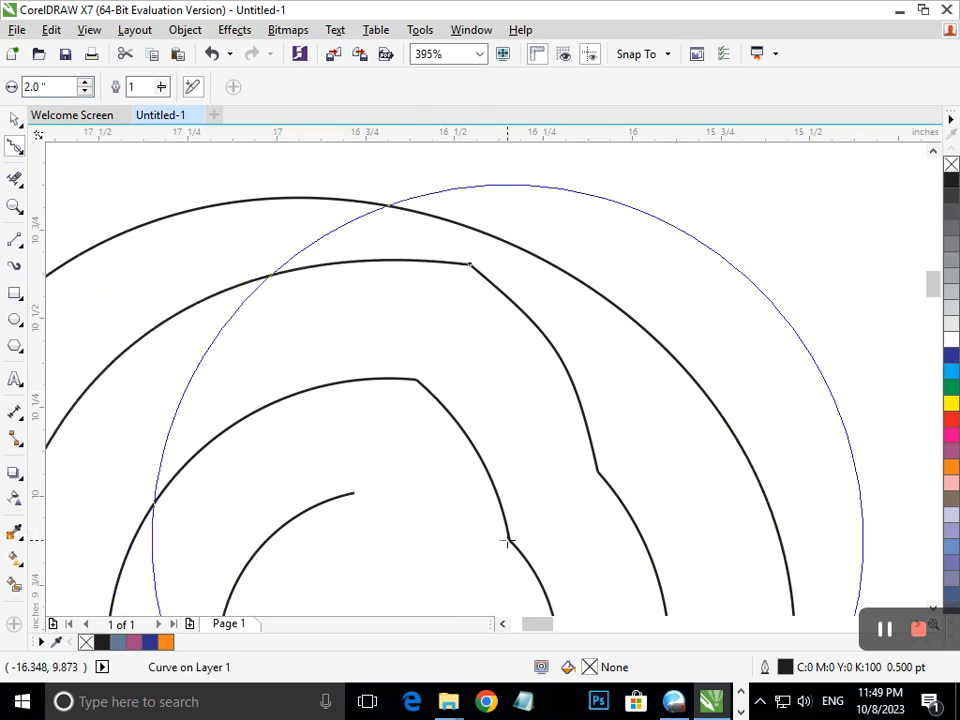
Step: Select the second ring's upper arc together with its connecting arc at their shared corner for node editing
left_click(15, 119)
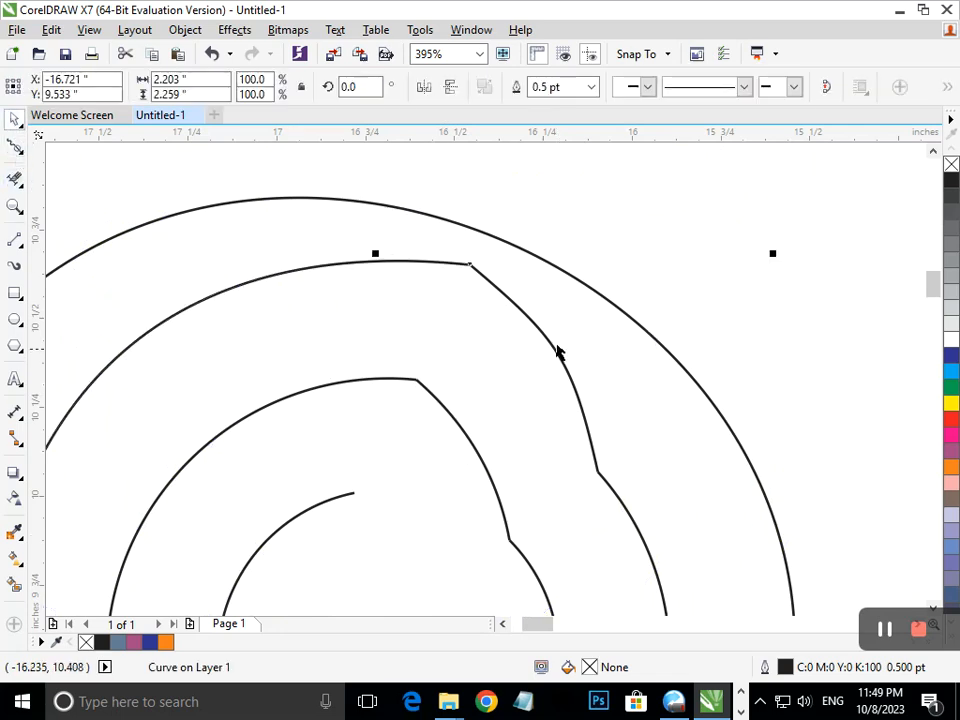
scroll(557, 349, "down", 8)
scroll(440, 278, "up", 2)
left_click_drag(418, 216, 441, 233)
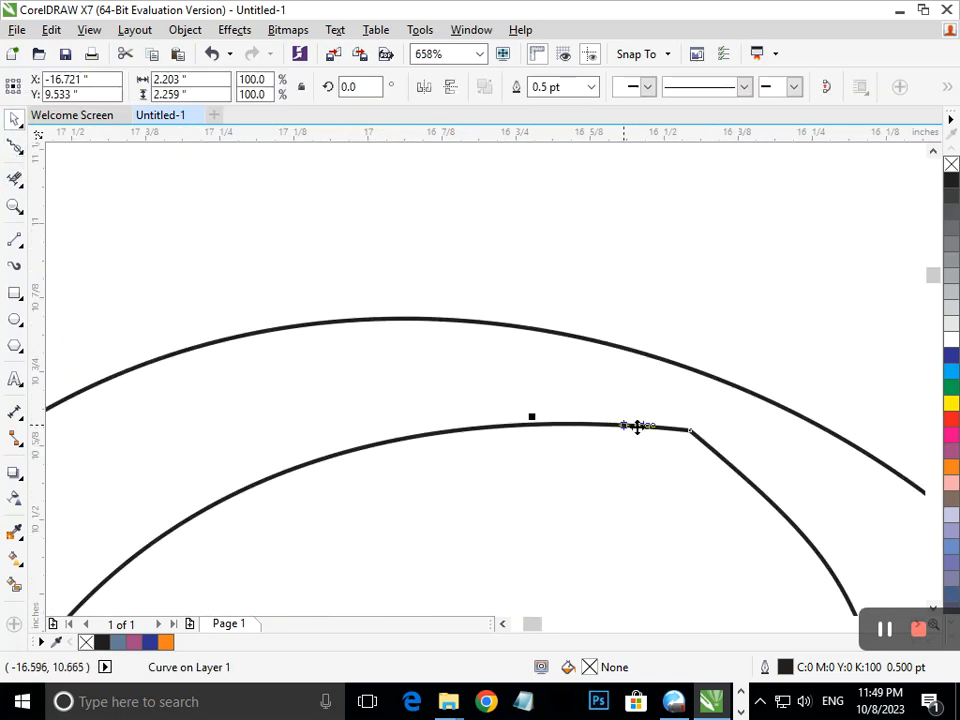
left_click_drag(754, 486, 624, 404)
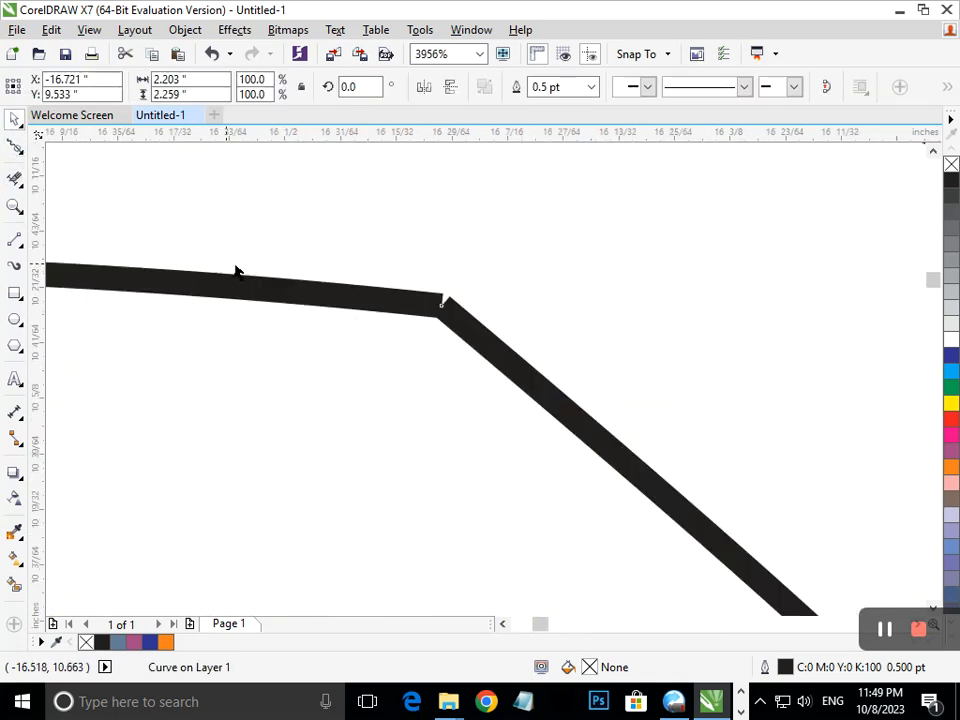
left_click(25, 152)
left_click(40, 148)
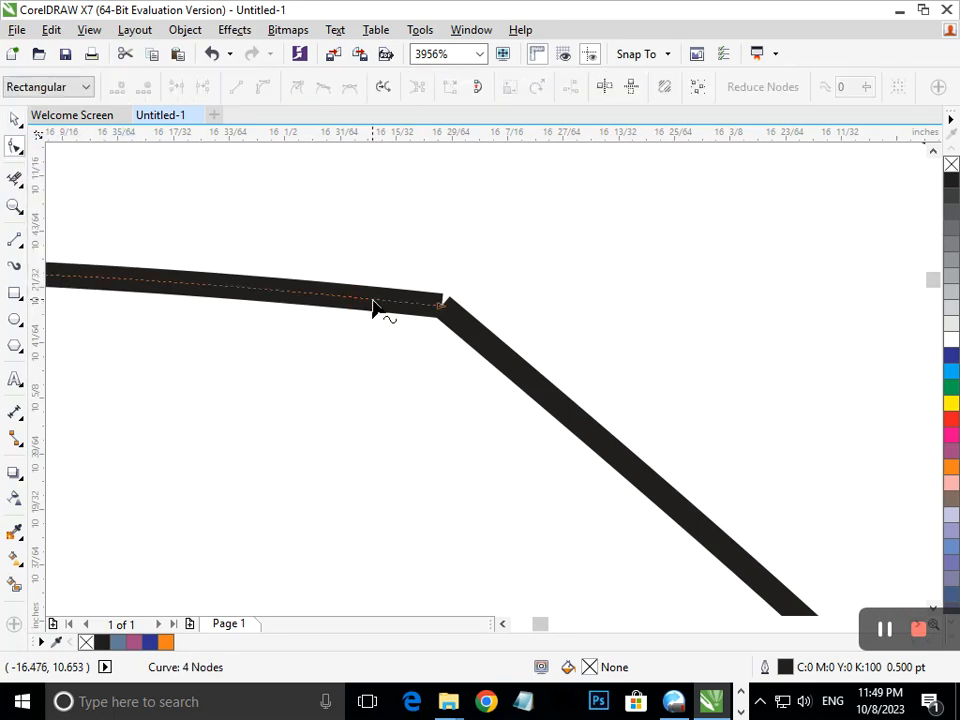
left_click(441, 304)
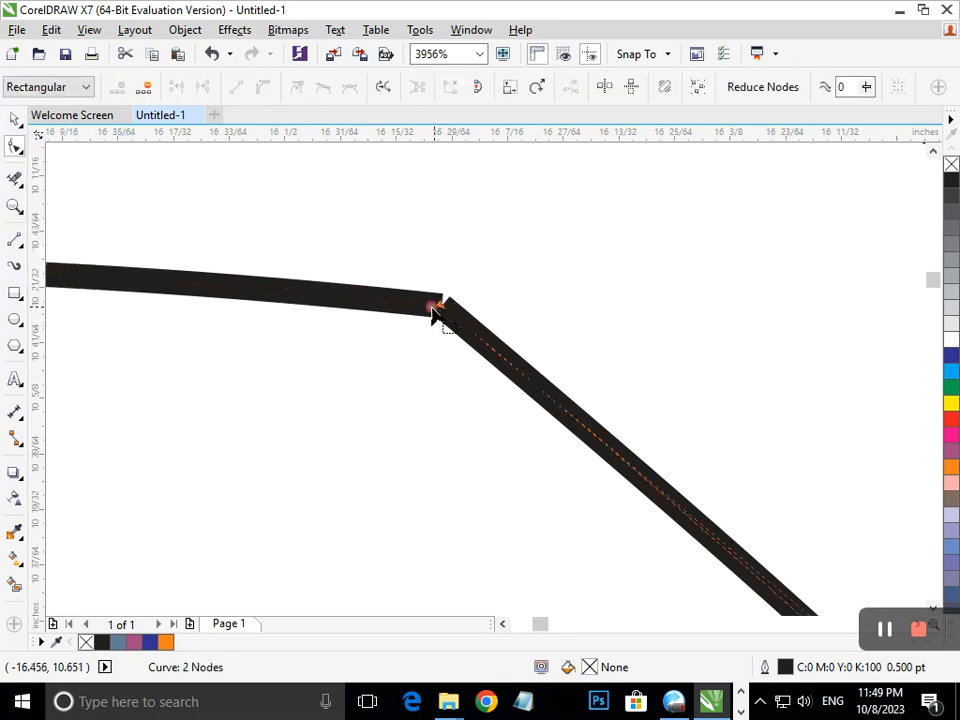
left_click(437, 312, "shift")
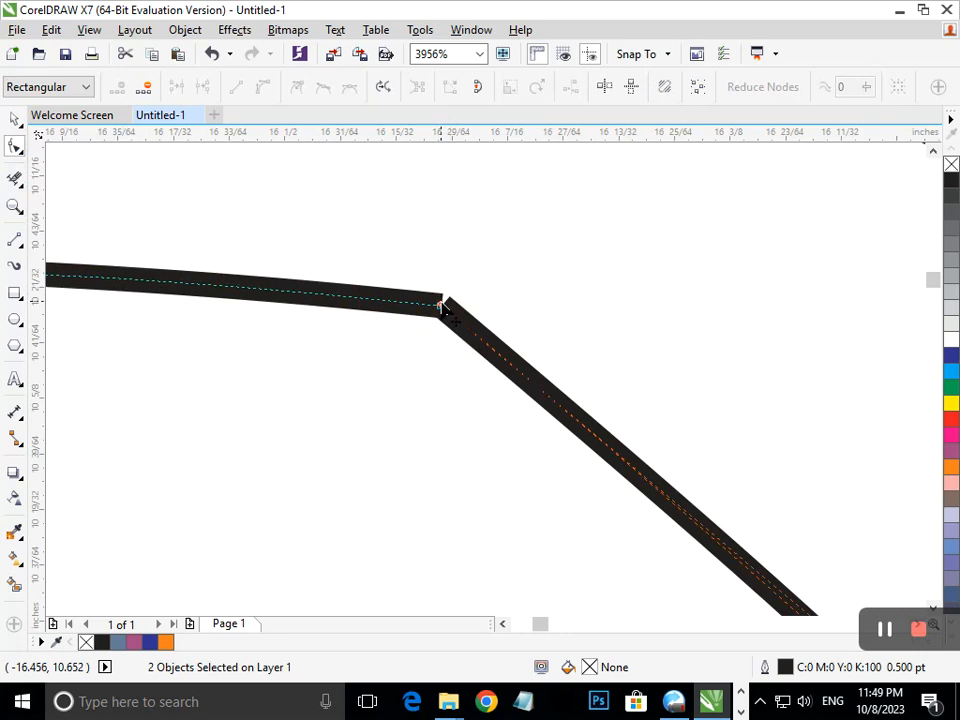
right_click(441, 304)
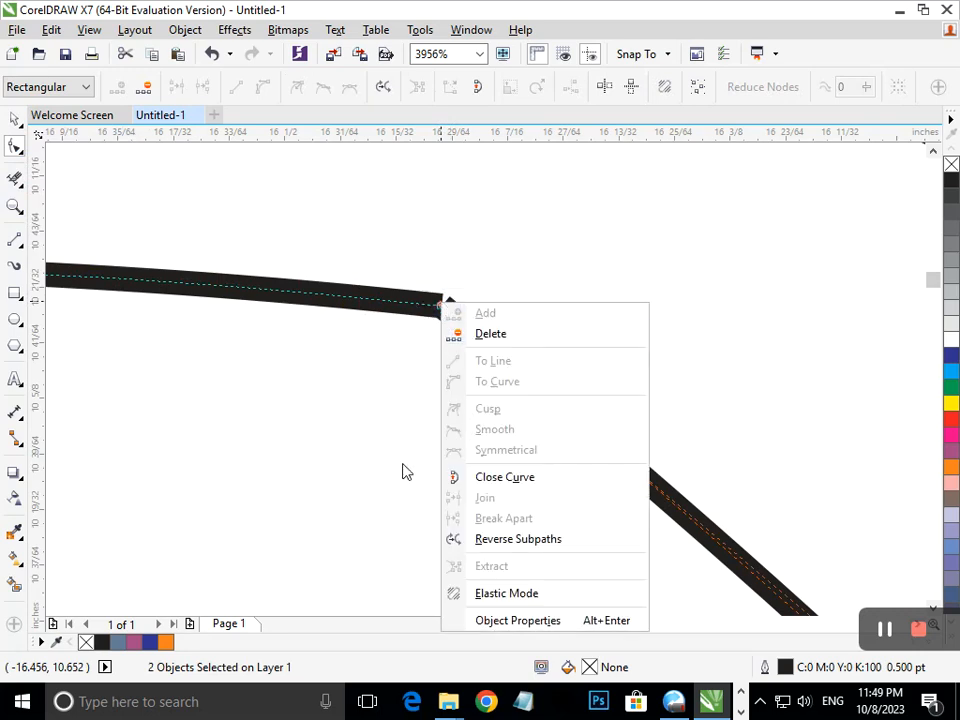
Step: Bring up the Join Curves options
left_click(478, 29)
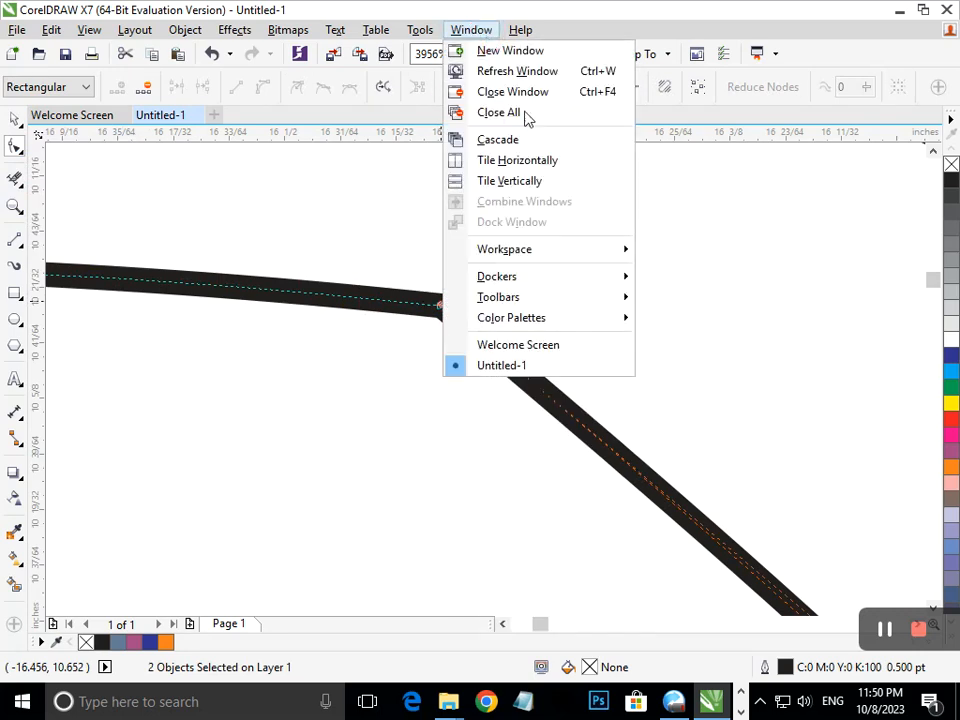
mouse_move(590, 278)
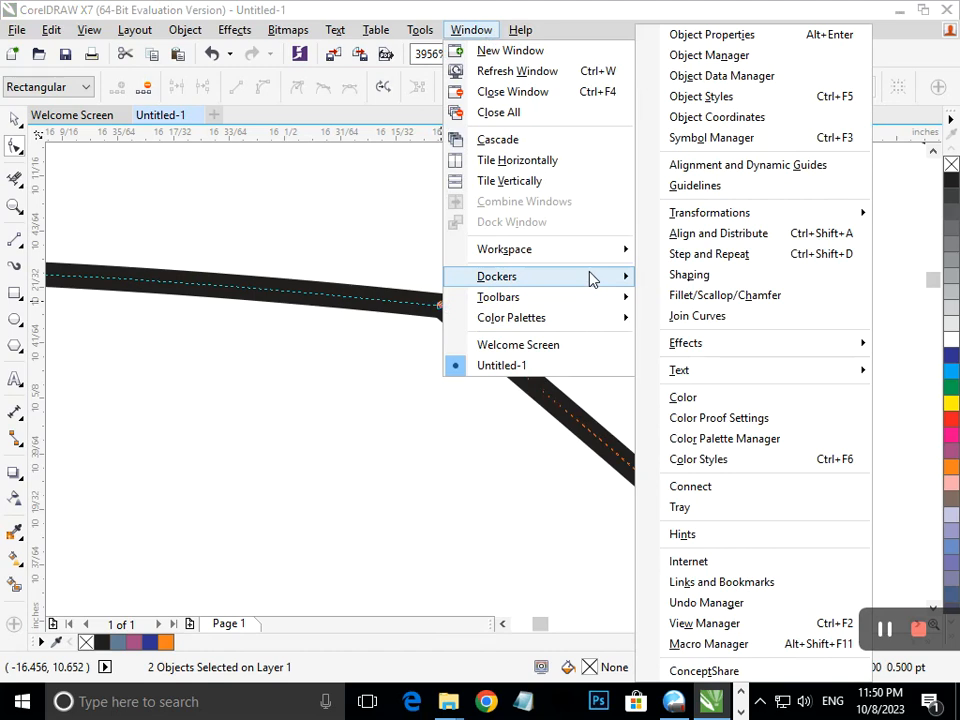
left_click(724, 317)
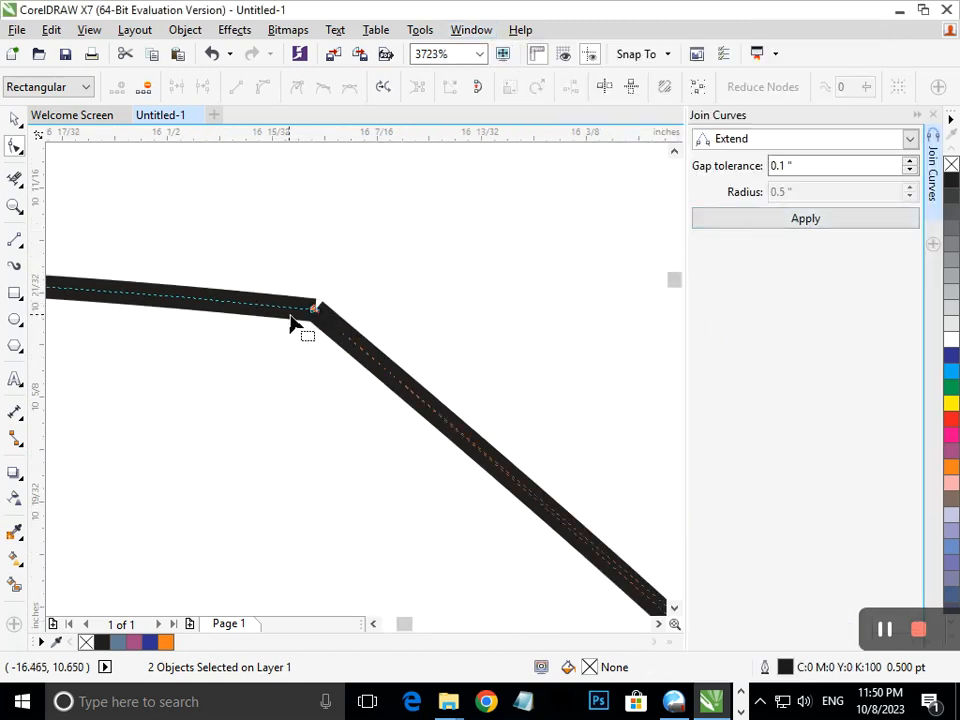
Step: Offset the connecting arc's end node slightly and join it to the second ring's upper arc using Extend with a 0.1 inch gap tolerance
left_click_drag(313, 313, 298, 302)
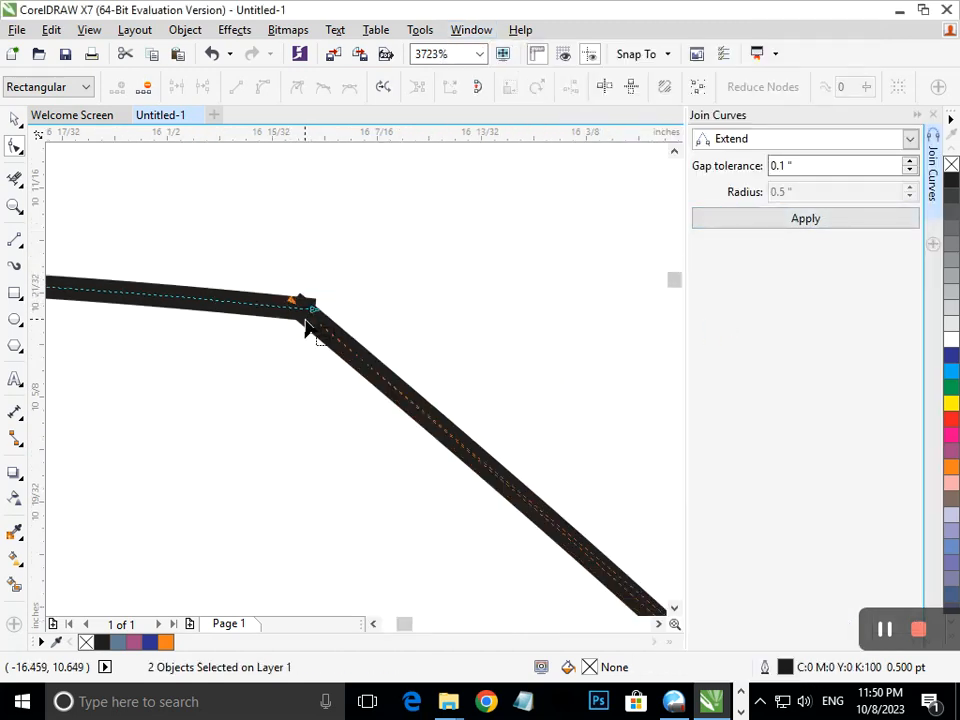
key("ctrl+z")
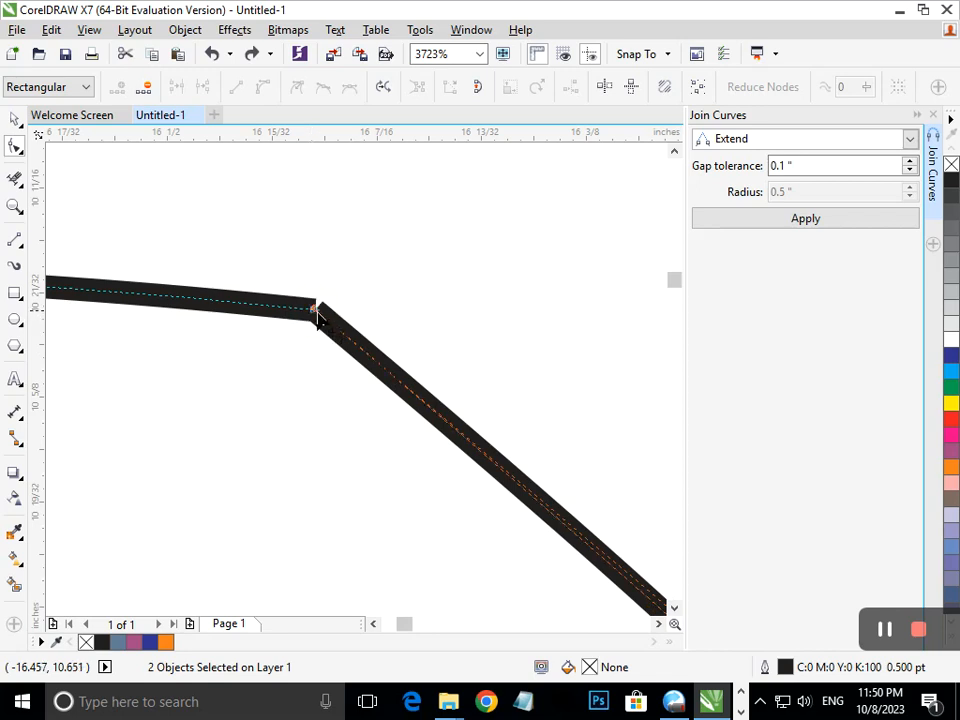
left_click_drag(274, 279, 432, 367)
key("F2")
left_click_drag(130, 261, 318, 414)
left_click(334, 422)
left_click(248, 350)
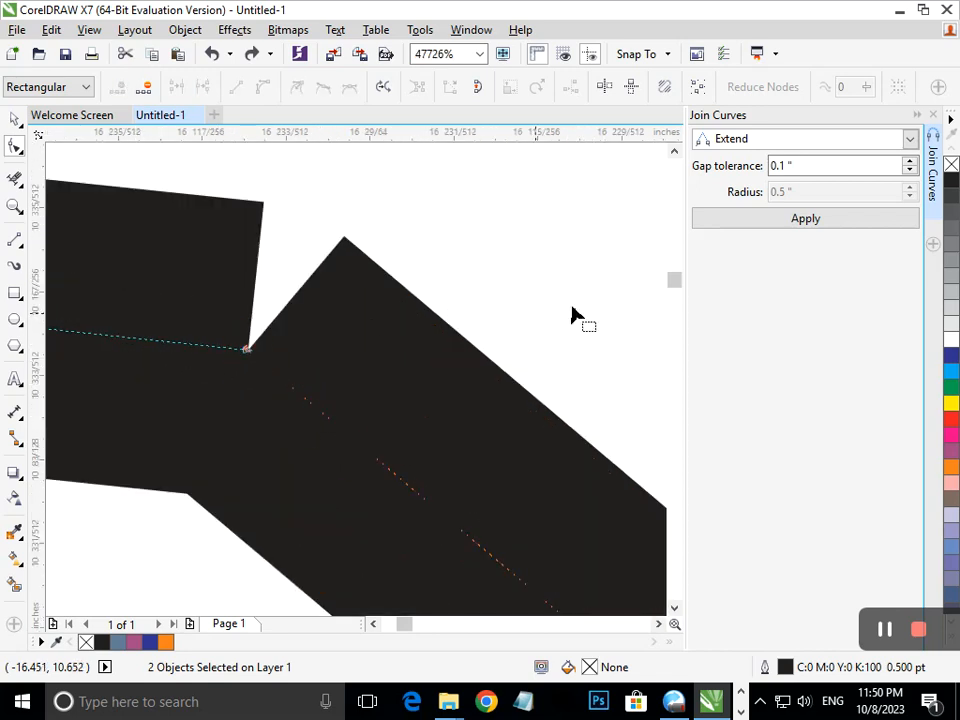
left_click(805, 218)
left_click(242, 347)
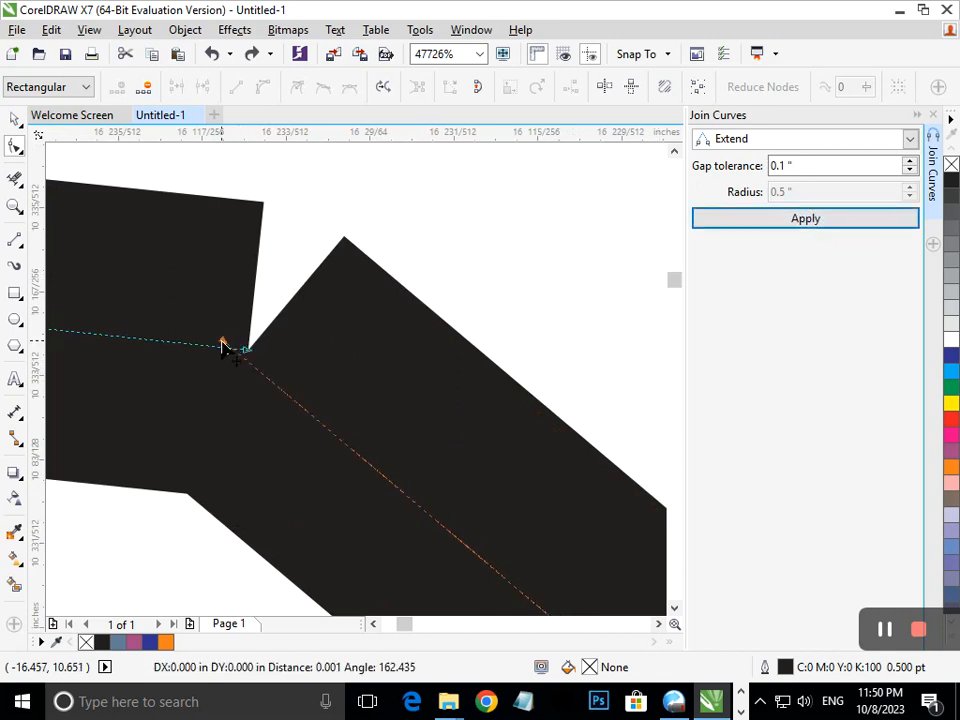
left_click_drag(257, 360, 261, 360)
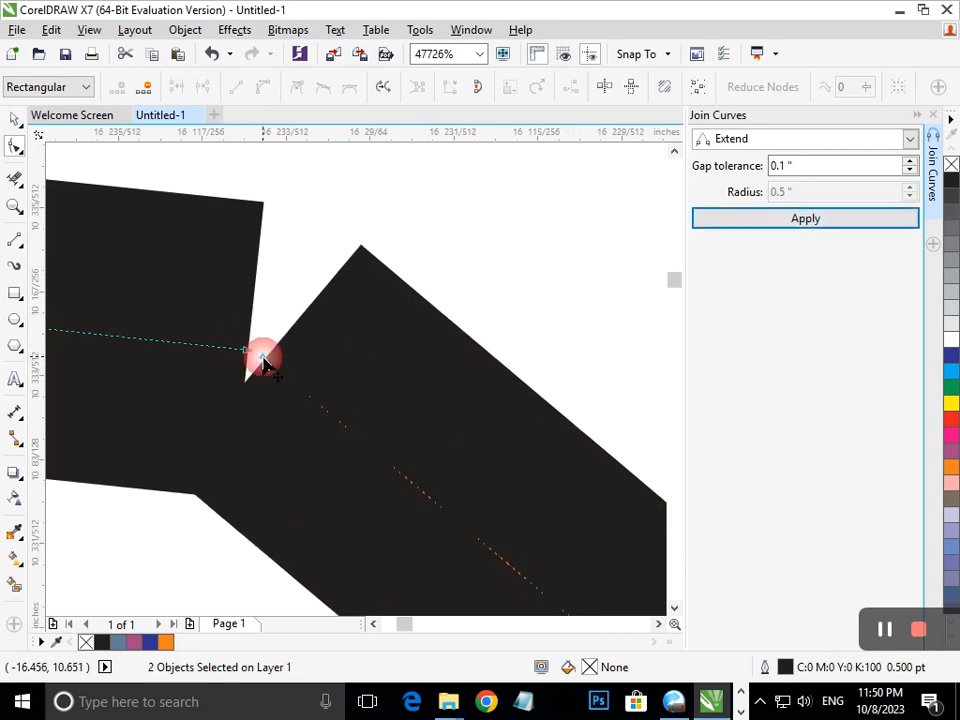
left_click(805, 218)
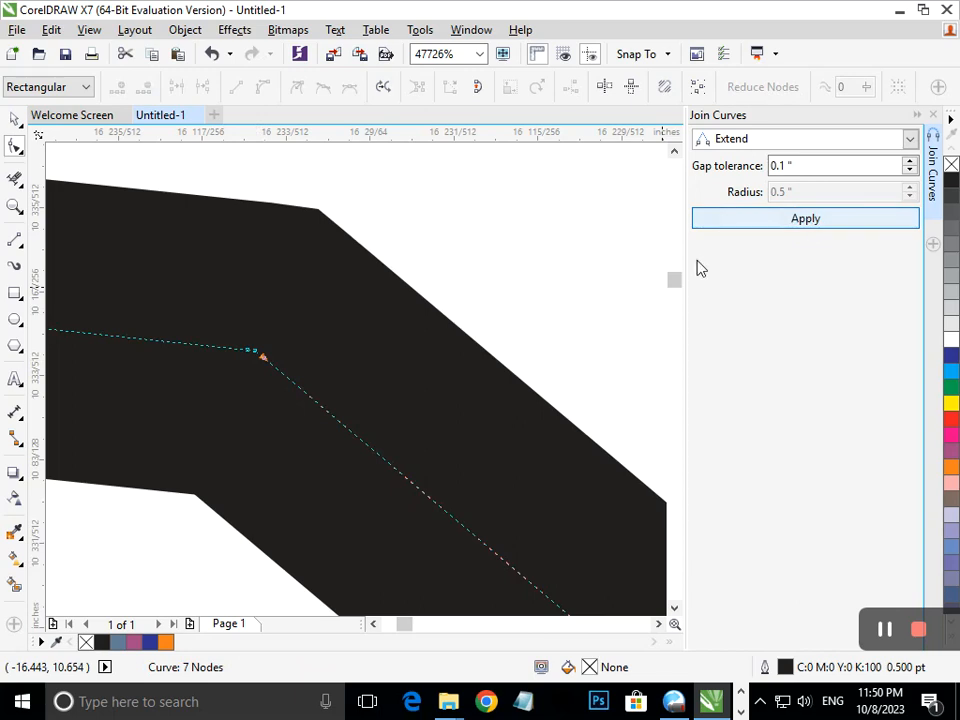
Step: Try to reshape the second ring's joined corner by moving its node, and undo the change
scroll(261, 324, "down", 3)
scroll(300, 429, "down", 6)
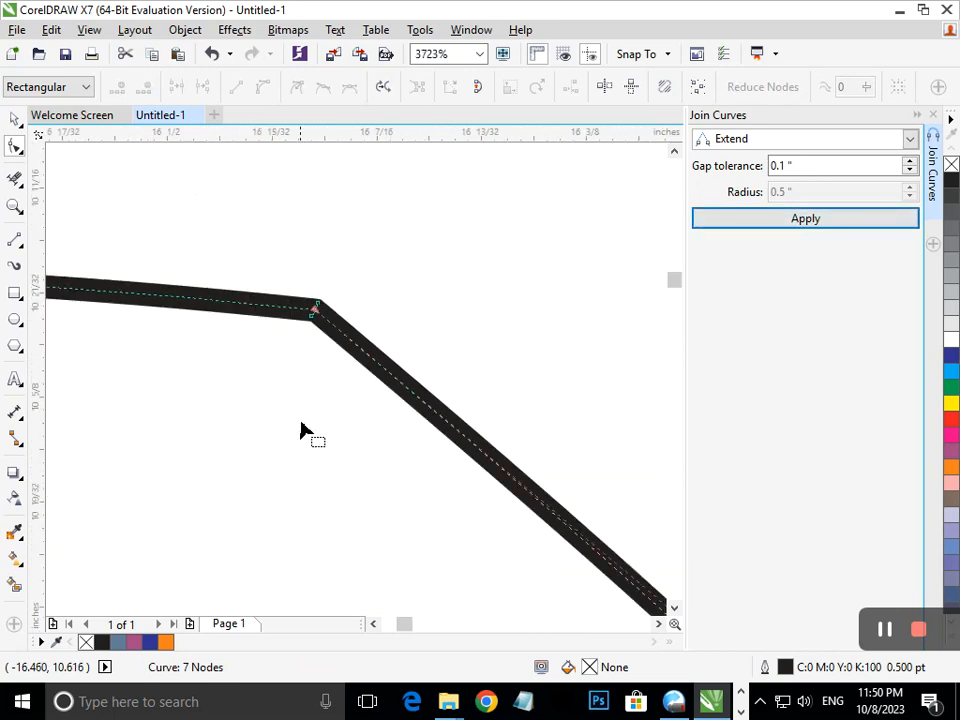
scroll(590, 468, "up", 5)
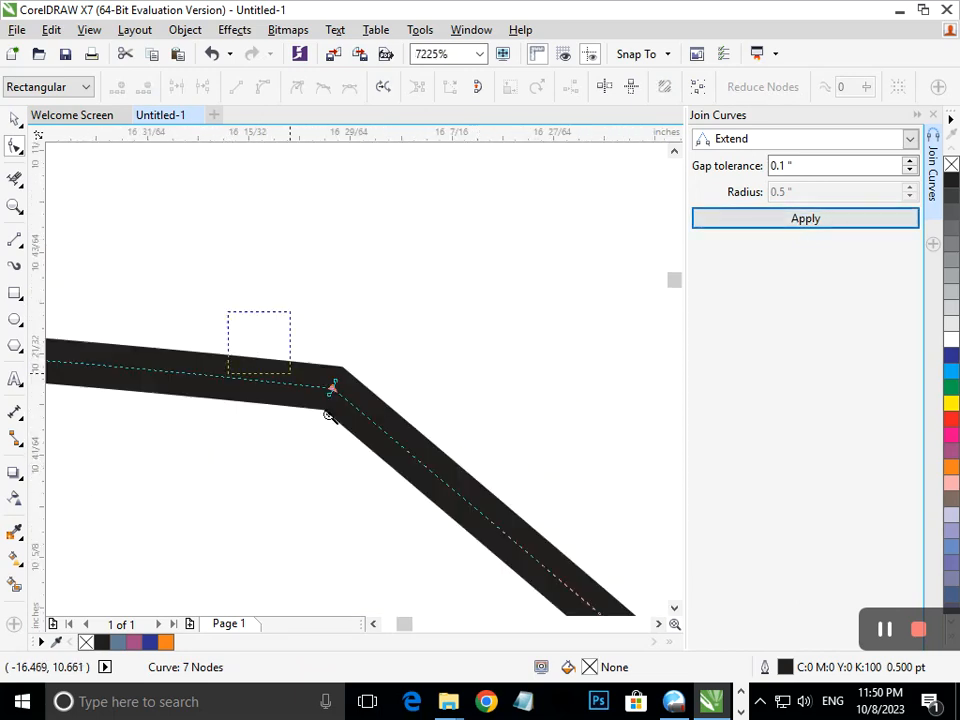
scroll(305, 384, "up", 2)
mouse_move(391, 393)
left_mouse_down()
mouse_move(425, 403)
mouse_move(379, 382)
left_mouse_up()
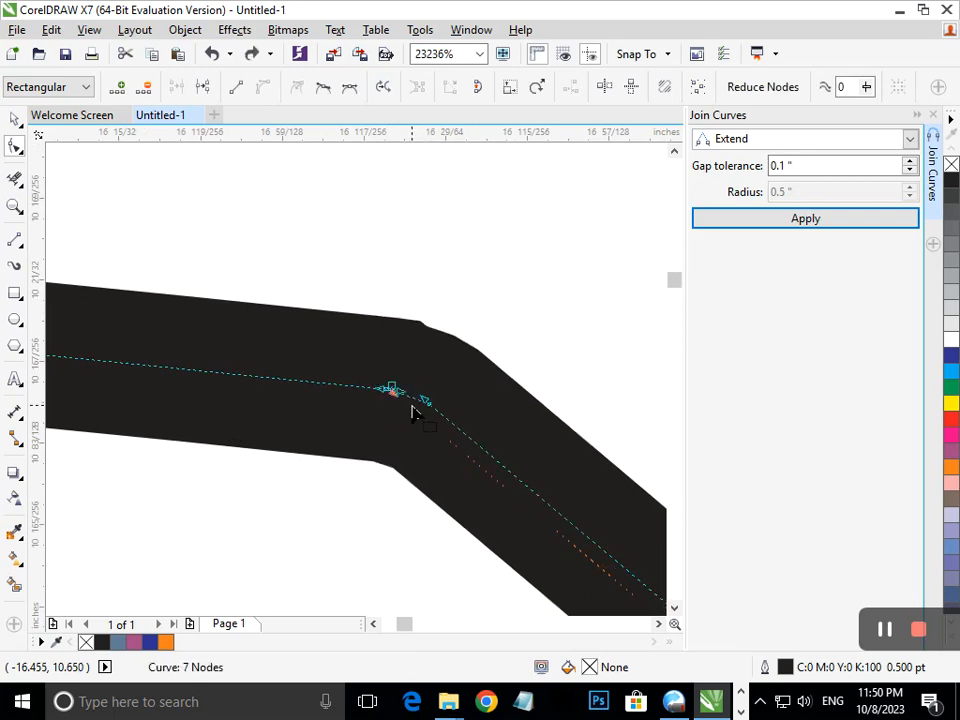
key("ctrl+z")
Step: Join the third ring's connecting arc to the innermost ring at their lower junction using Extend with a 0.1 inch gap tolerance
scroll(395, 363, "down", 6)
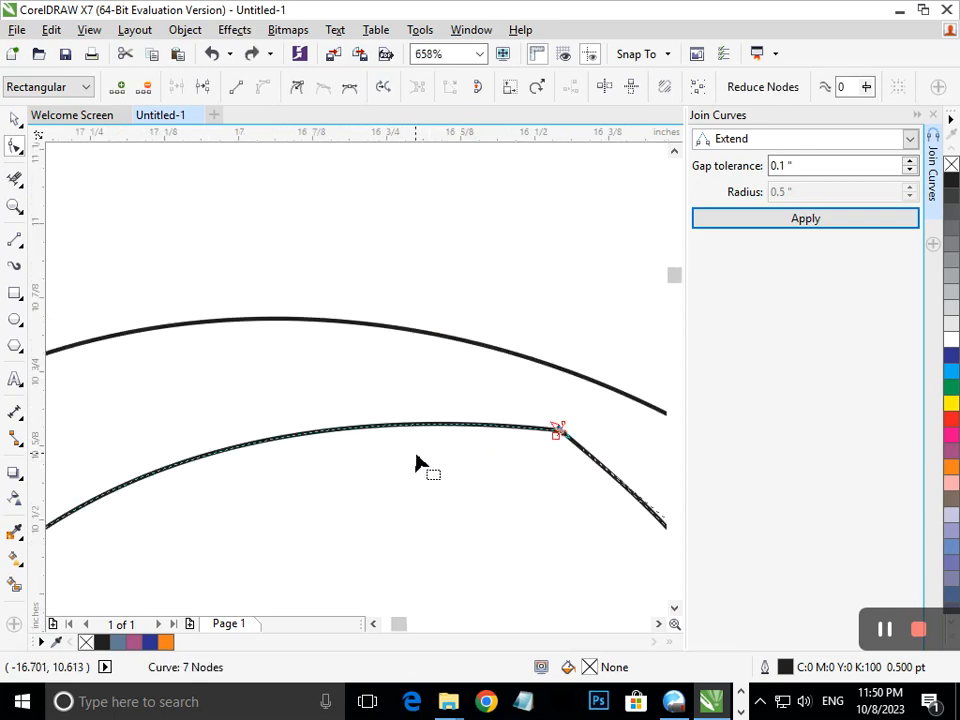
scroll(521, 530, "down", 4)
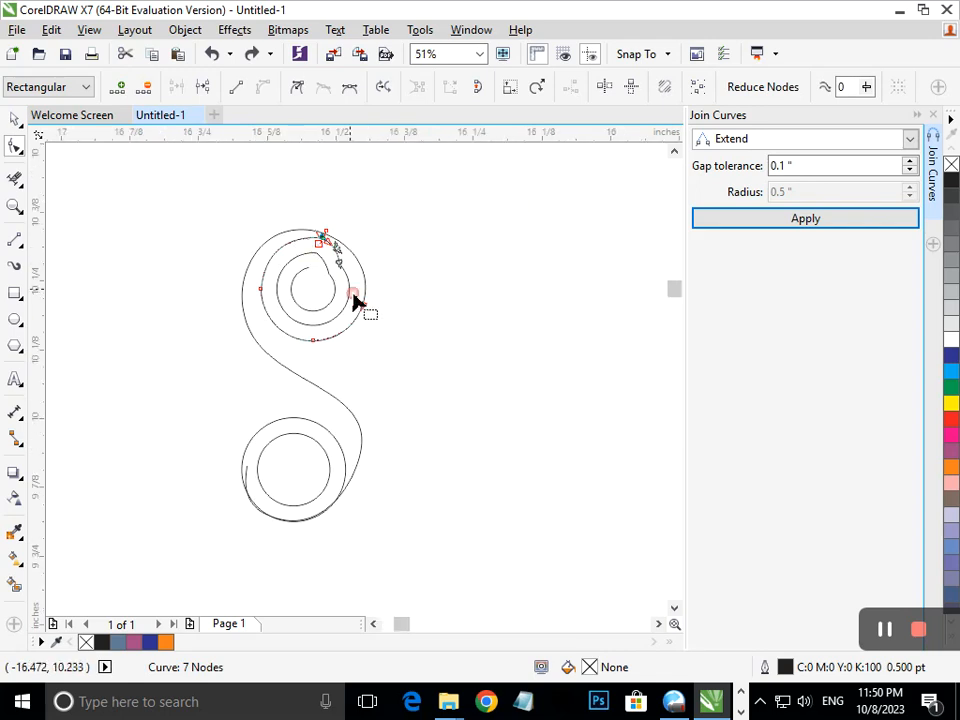
scroll(360, 302, "up", 4)
left_click_drag(262, 208, 354, 311)
key("F3")
left_click(420, 483)
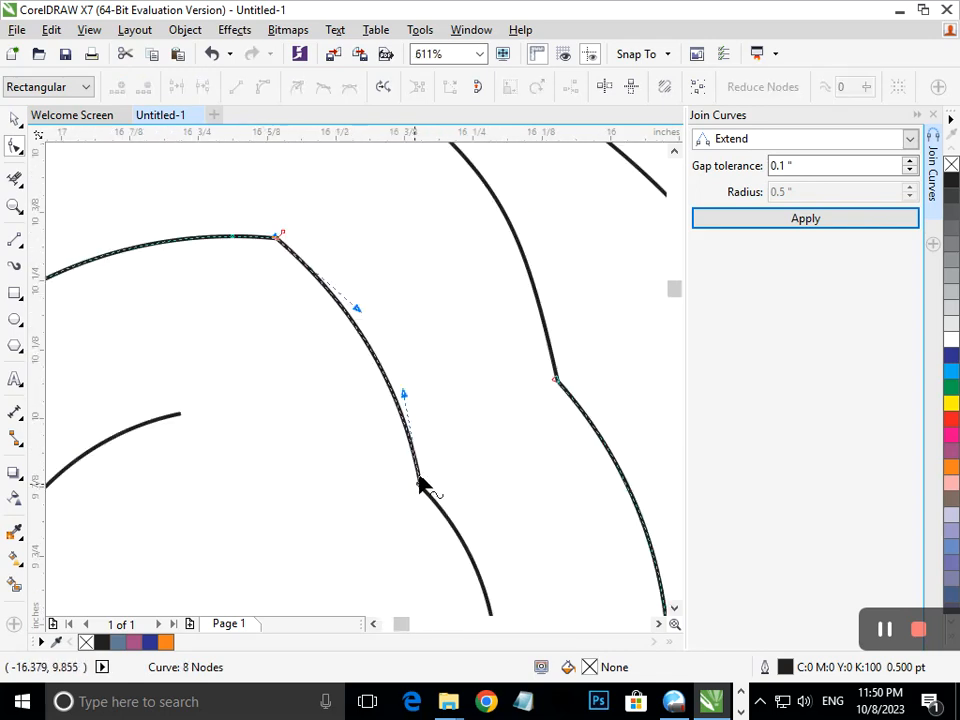
left_click_drag(394, 454, 482, 497)
left_click_drag(204, 374, 326, 476)
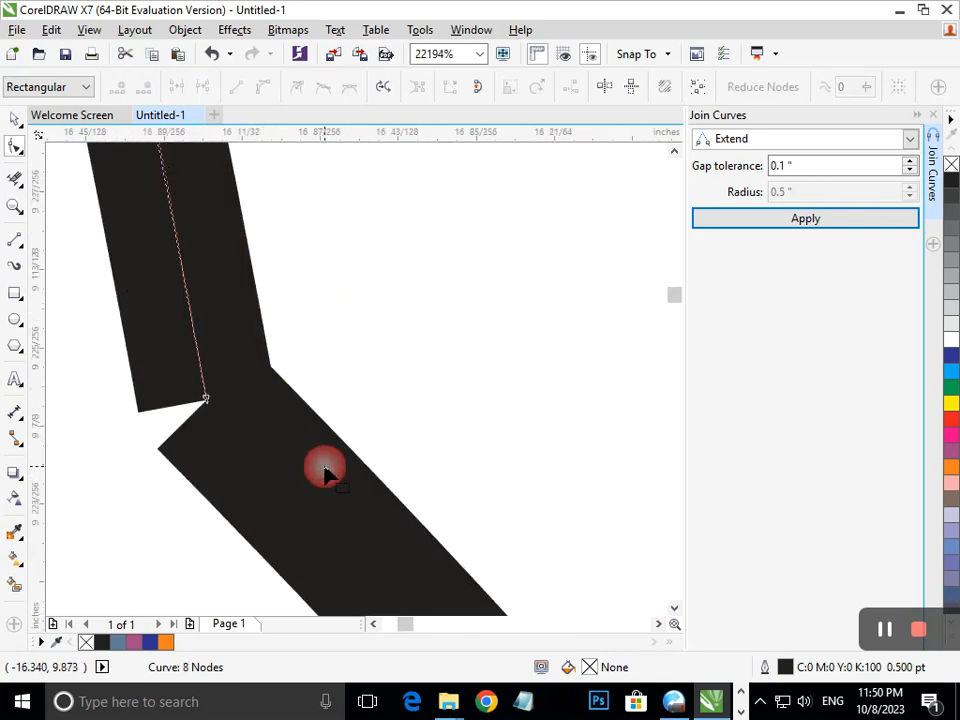
left_click(212, 402, "shift")
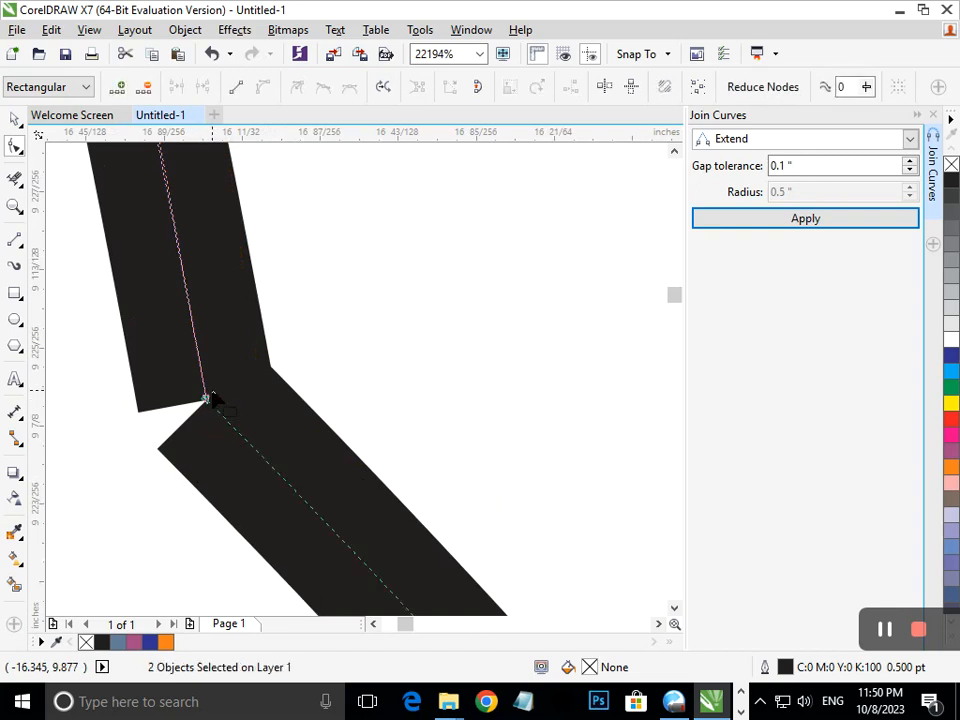
left_click(845, 222)
scroll(323, 397, "down", 1)
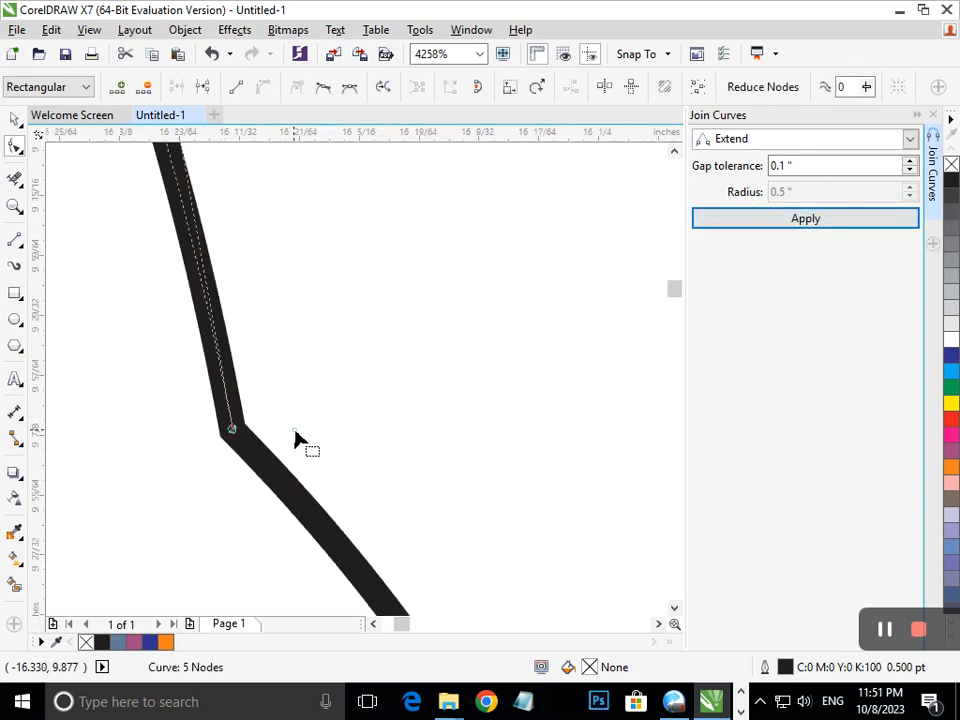
scroll(300, 439, "down", 1)
scroll(392, 473, "down", 2)
Step: Smooth the third ring's sharp upper corner and its junction with the innermost ring using the Smooth tool
key("F2")
left_click_drag(283, 234, 396, 320)
left_click(268, 290)
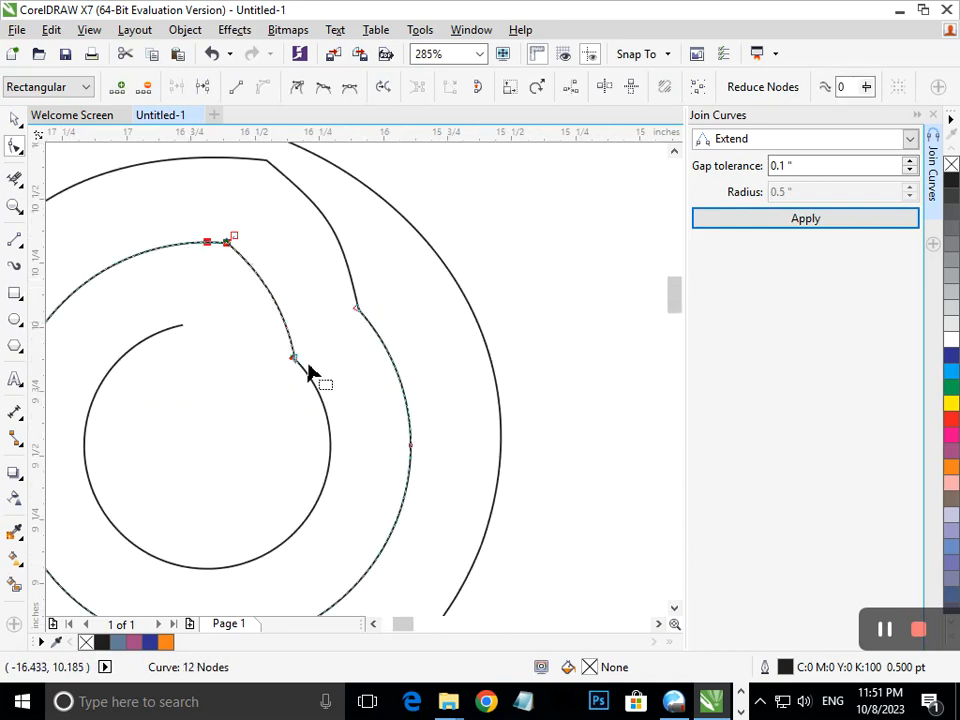
left_click_drag(295, 269, 296, 270)
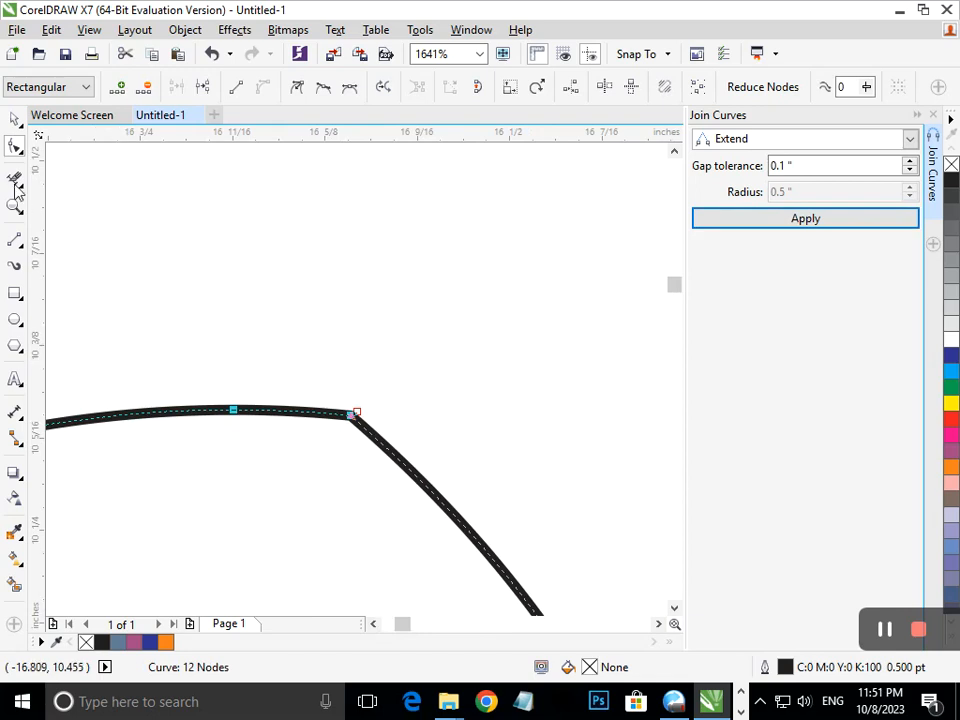
left_click(21, 153)
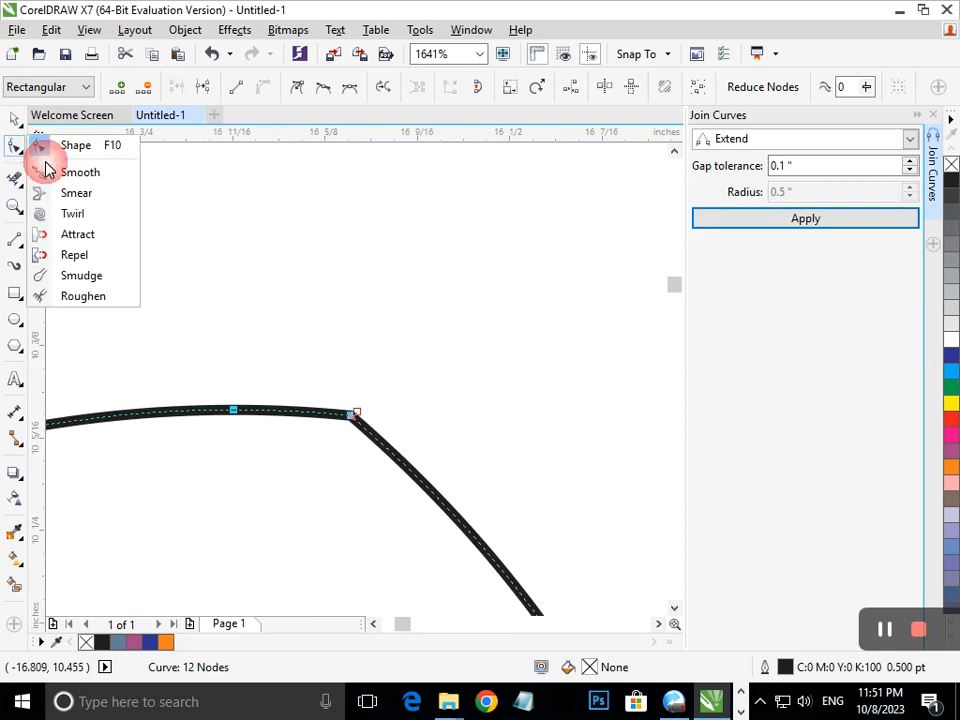
left_click(60, 171)
mouse_move(310, 425)
left_mouse_down()
mouse_move(344, 431)
mouse_move(277, 512)
left_mouse_up()
scroll(431, 456, "down", 4)
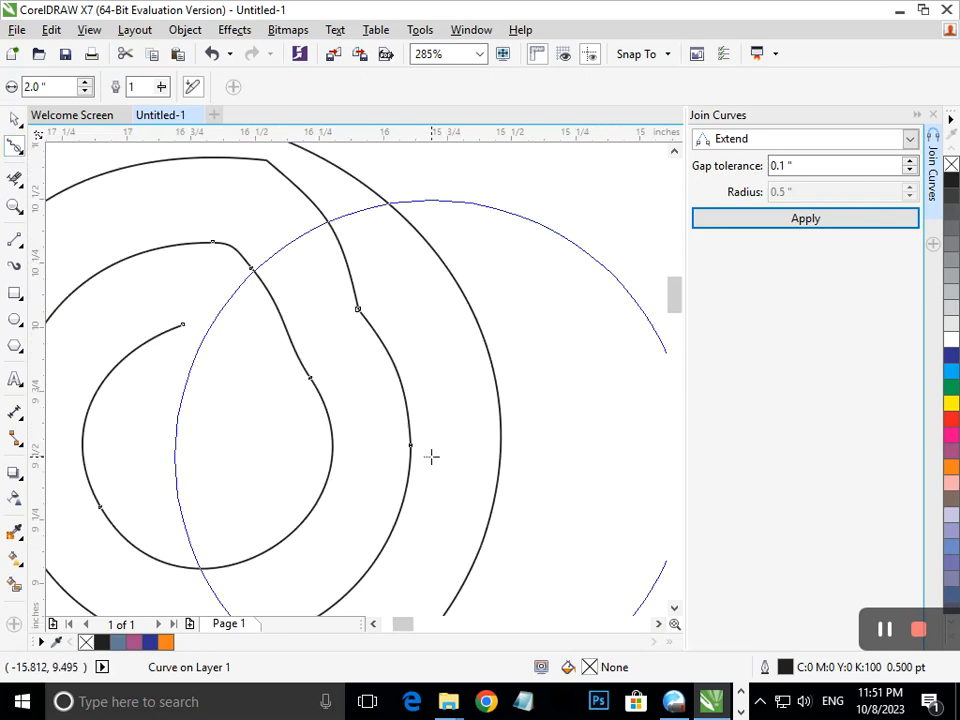
Step: Further round the third ring's upper bend and even out its transition into the innermost ring
mouse_move(266, 160)
left_mouse_down()
mouse_move(225, 245)
mouse_move(254, 178)
mouse_move(236, 202)
mouse_move(236, 253)
left_mouse_up()
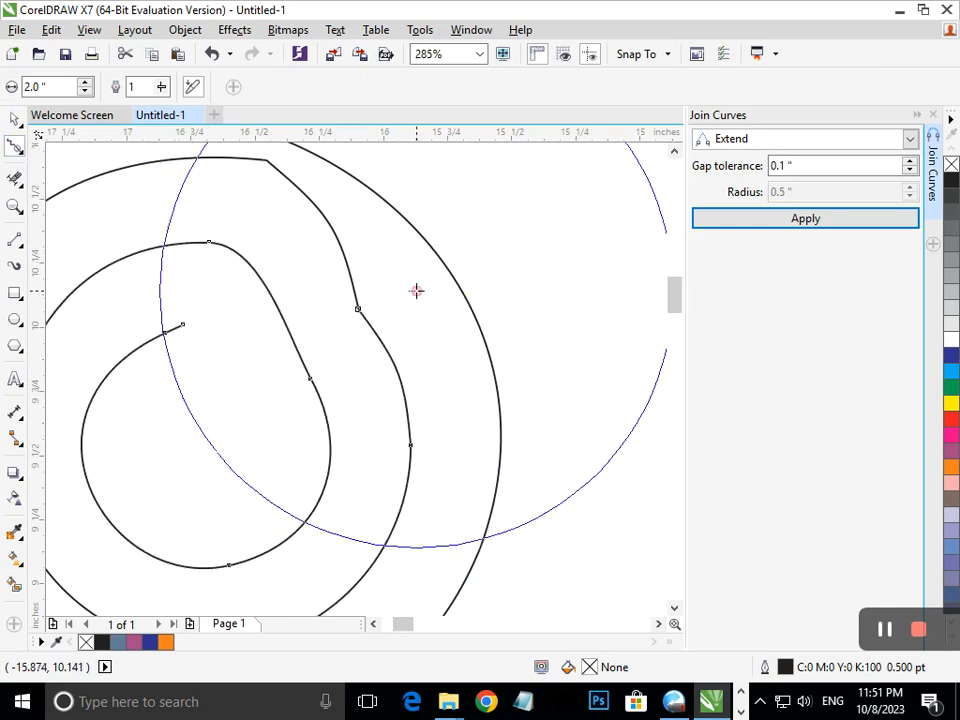
left_click_drag(416, 291, 333, 397)
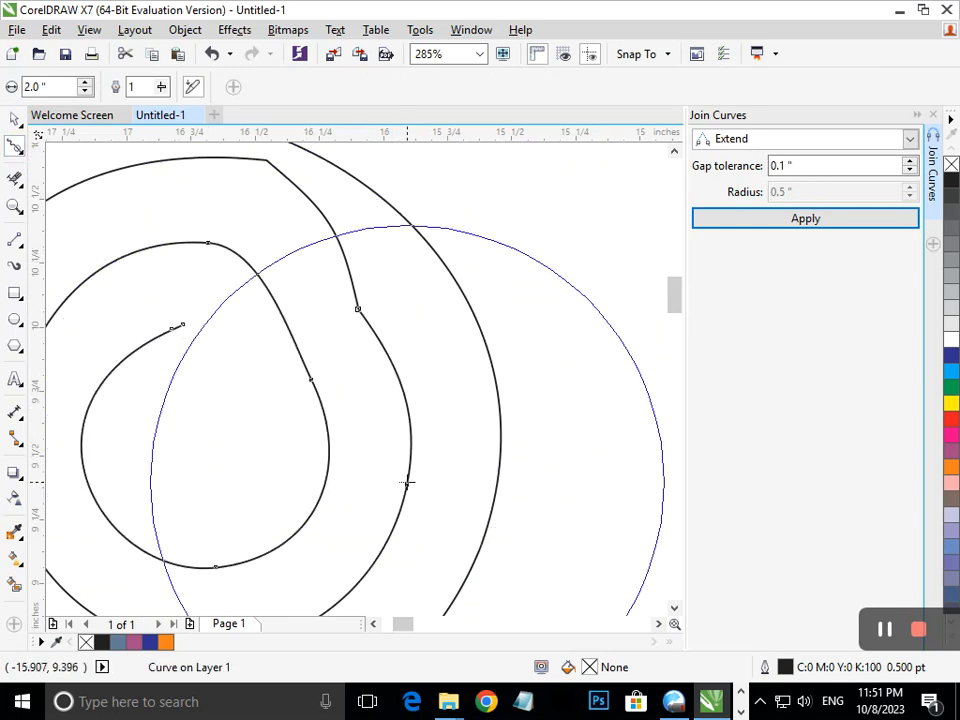
left_click_drag(205, 241, 201, 339)
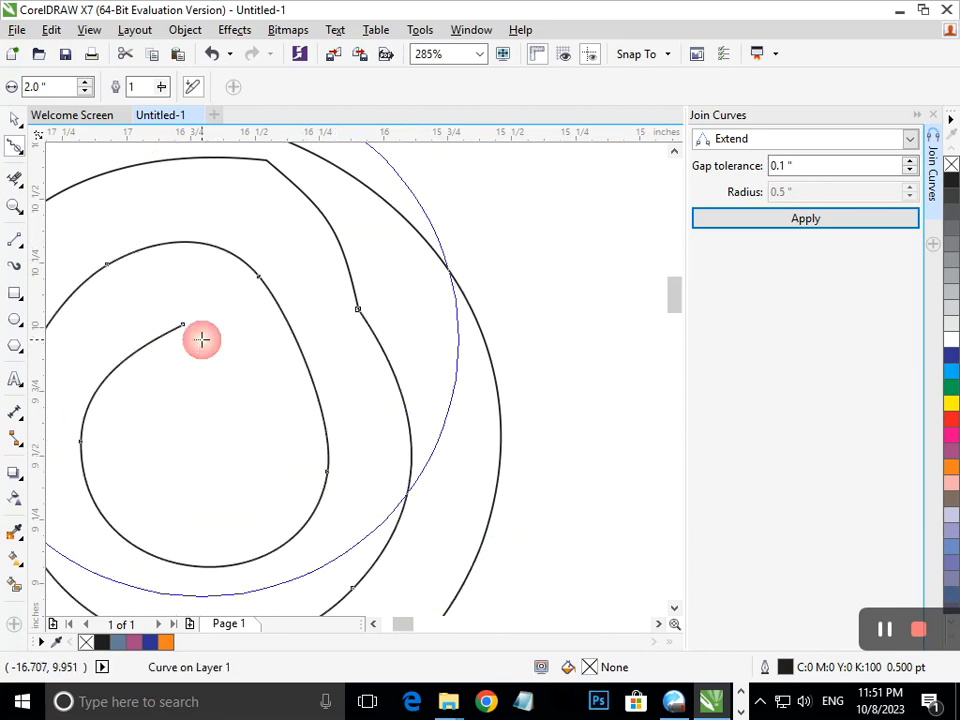
Step: Smooth the second ring's upper corner where it meets the arc leading to the third ring
left_click(256, 158)
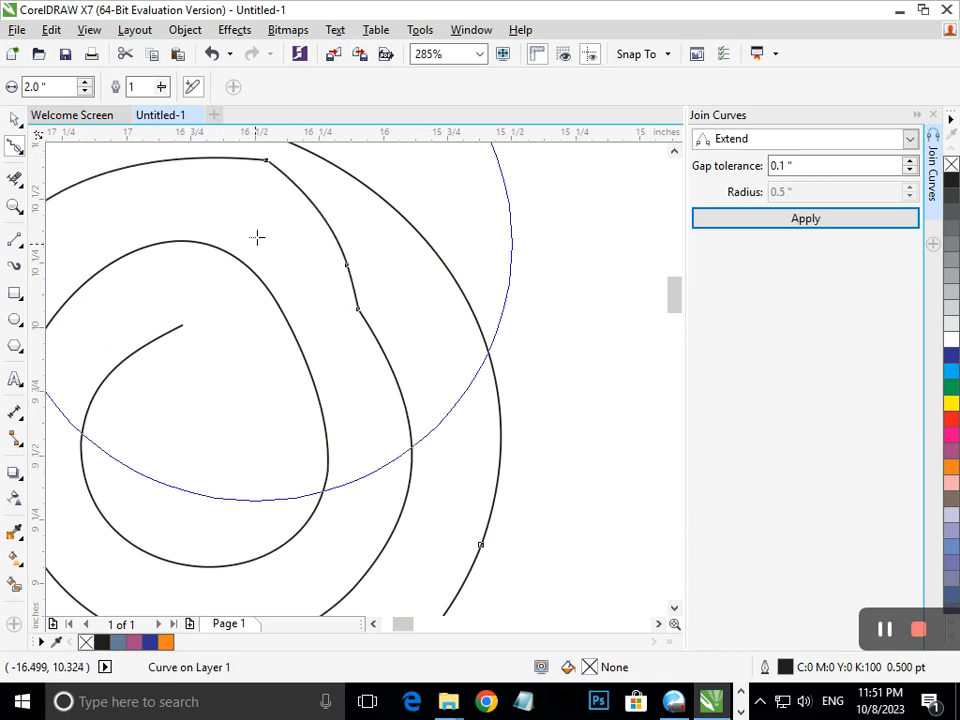
left_click_drag(267, 158, 236, 251)
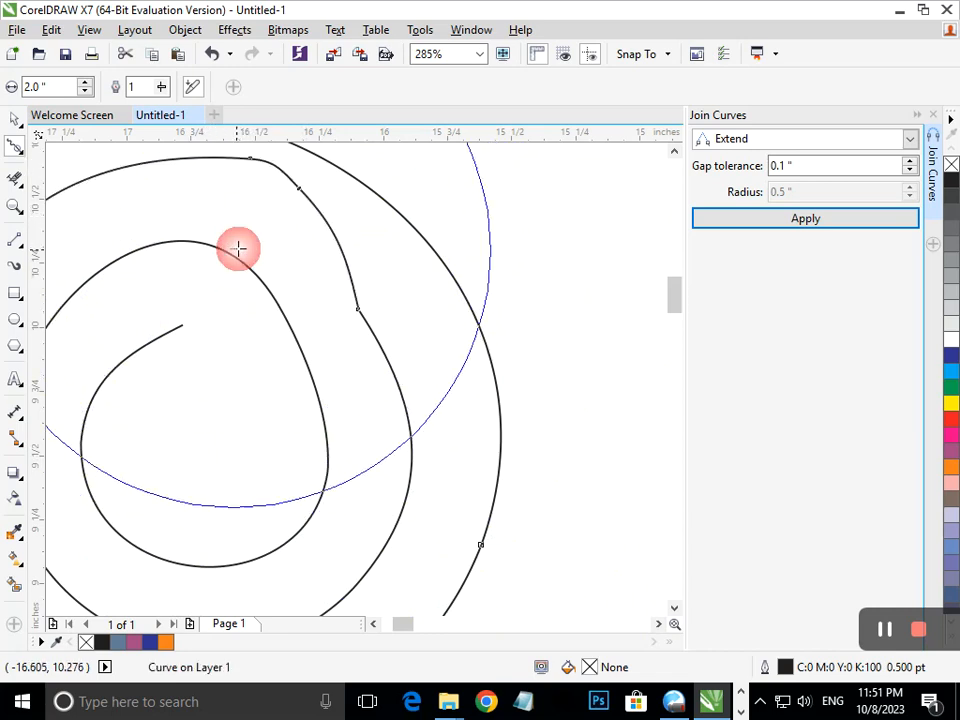
left_click_drag(251, 157, 218, 256)
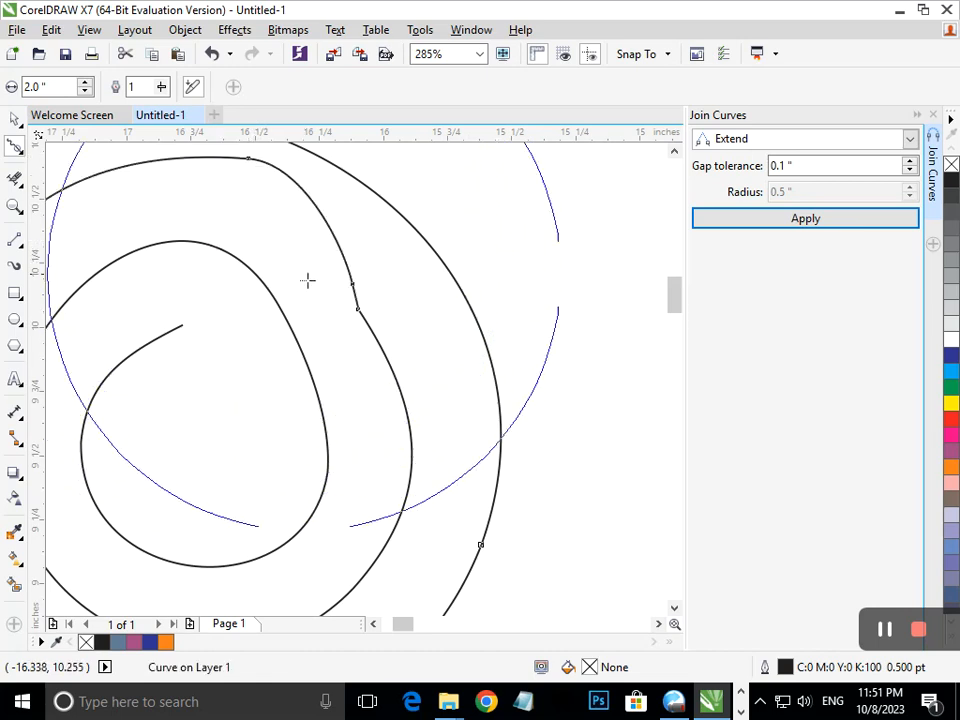
Step: Further smooth the second ring's upper right bend and the kink where it meets the connecting arc
left_click_drag(353, 285, 291, 321)
left_click_drag(362, 308, 371, 297)
left_click_drag(233, 158, 223, 261)
left_click(359, 310)
left_click(15, 120)
right_click(358, 360)
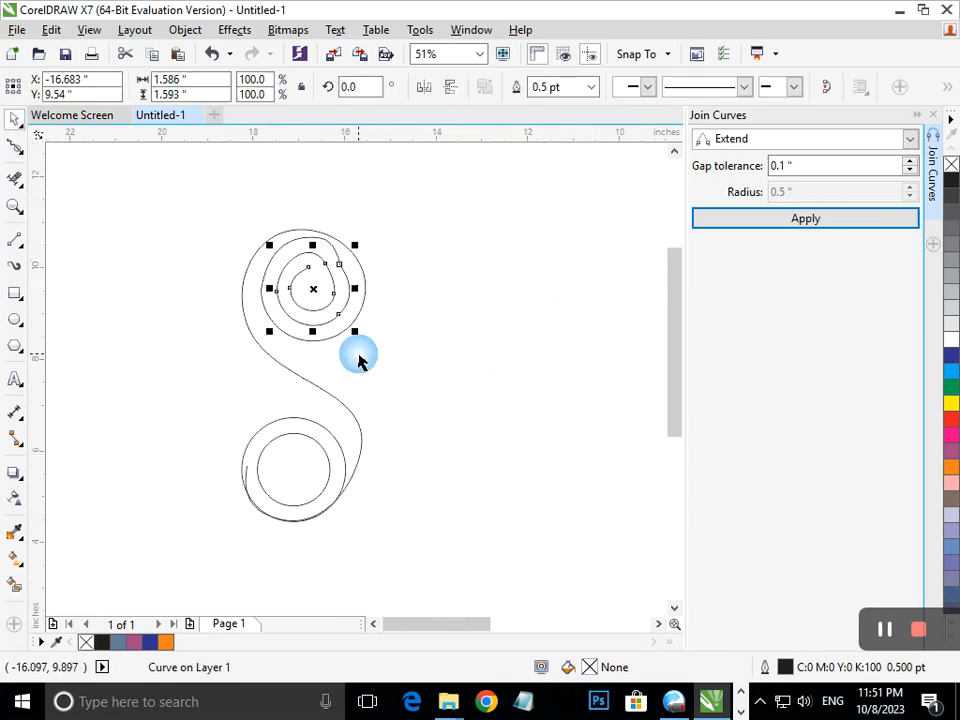
left_click(354, 332)
Step: Pull the connecting arc's end node slightly away from the second ring's end at their upper right junction
left_click_drag(231, 188, 429, 377)
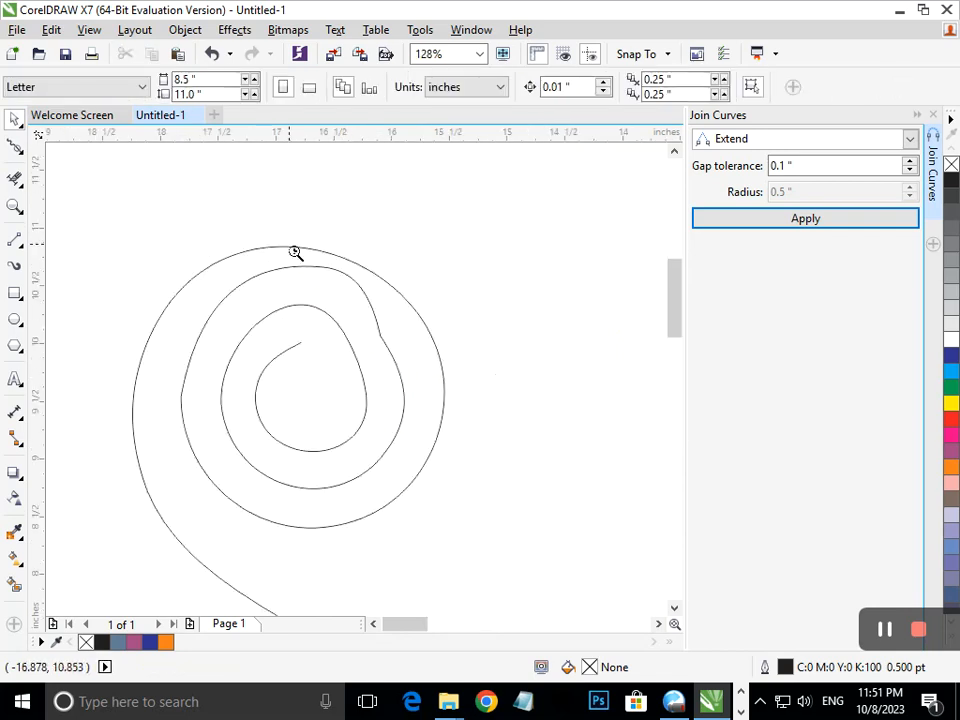
left_click_drag(293, 247, 473, 451)
left_click(15, 145)
left_click(347, 353)
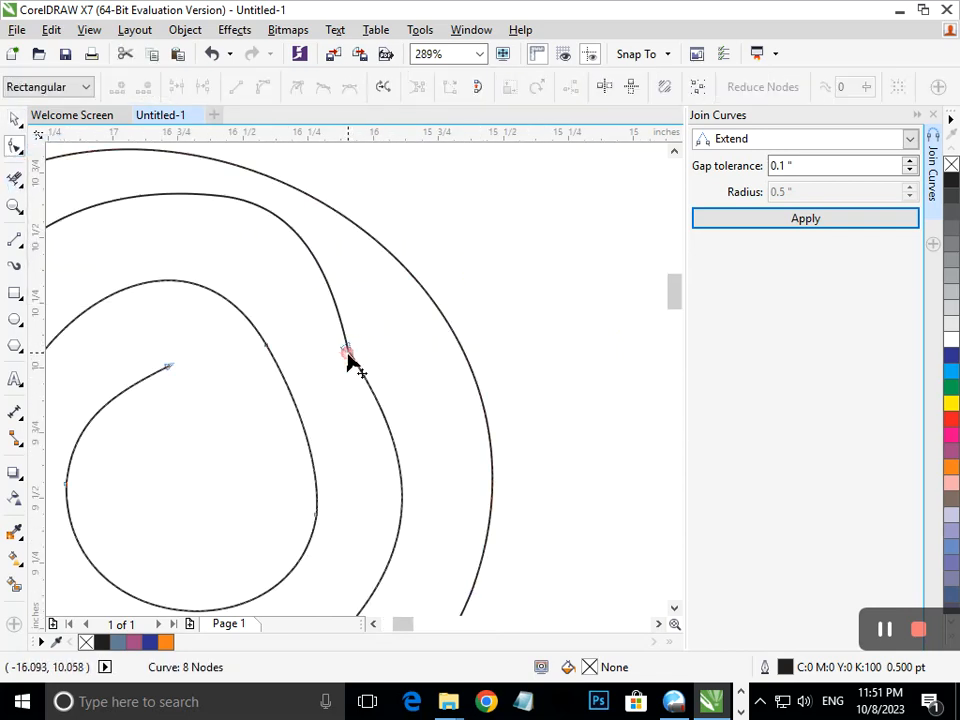
left_click_drag(349, 356, 387, 376)
key("ctrl+z")
key("F2")
key("F2")
left_click_drag(228, 316, 316, 406)
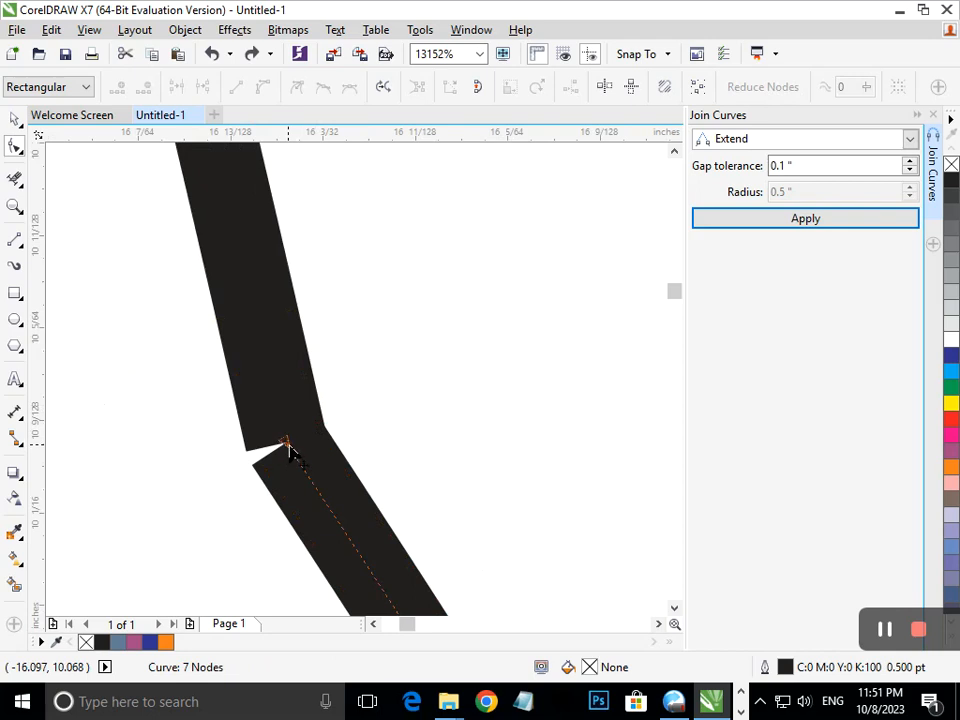
left_click_drag(287, 447, 299, 466)
Step: Join the two curve ends at the second ring's upper right junction using Extend with a 0.1 inch gap tolerance
left_click(275, 410)
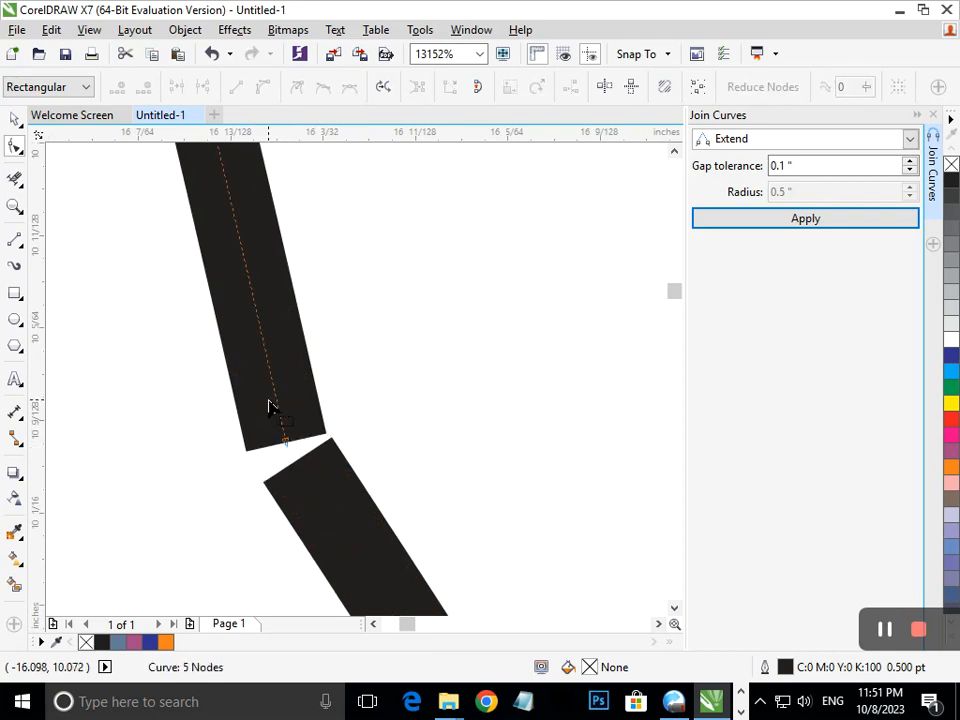
left_click(300, 478, "shift")
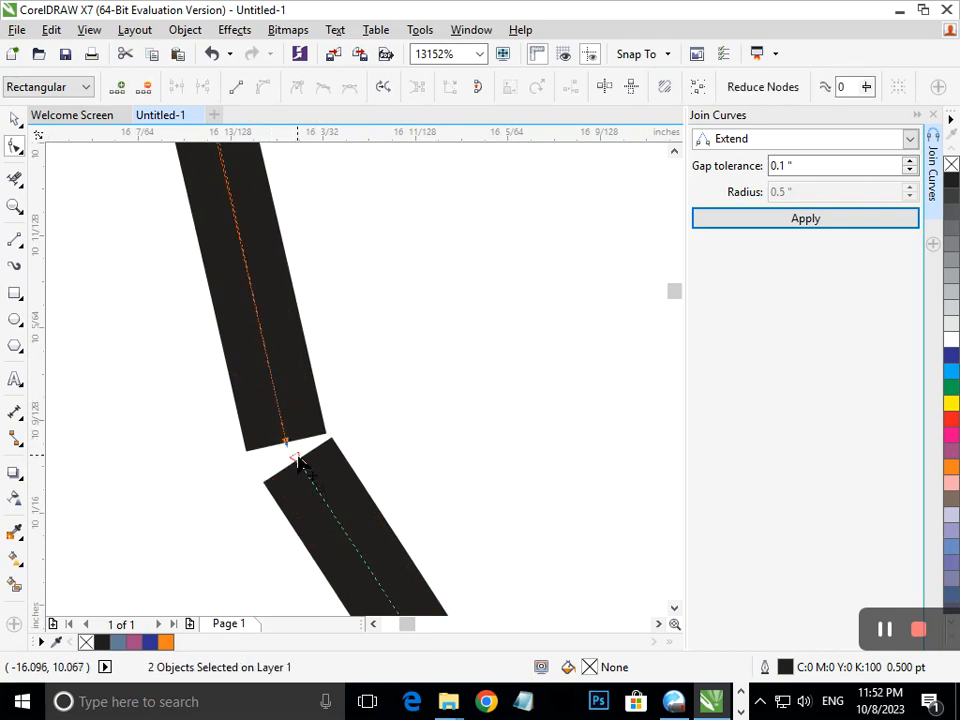
left_click(806, 218)
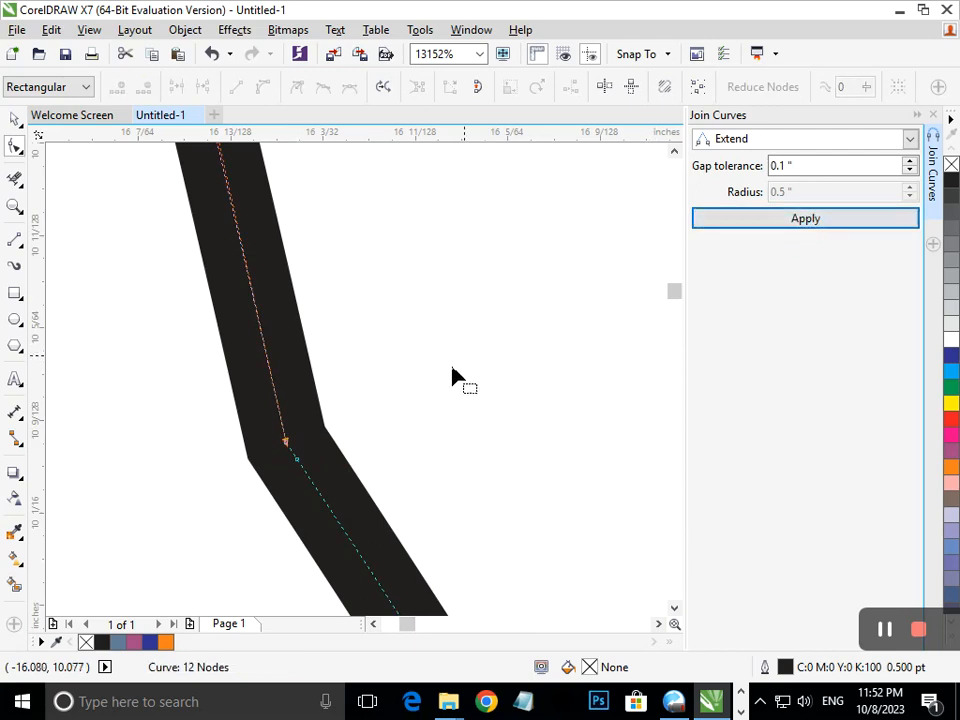
scroll(358, 437, "down", 3)
scroll(321, 418, "down", 4)
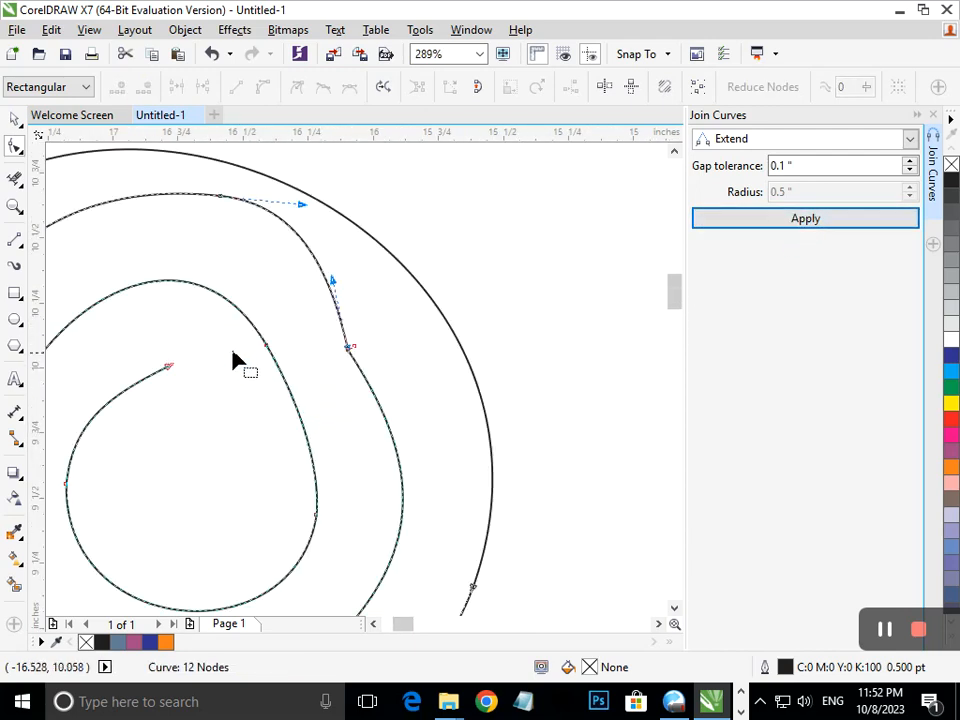
Step: Smooth the newly joined junction on the second ring with the Smooth tool
left_click(18, 150)
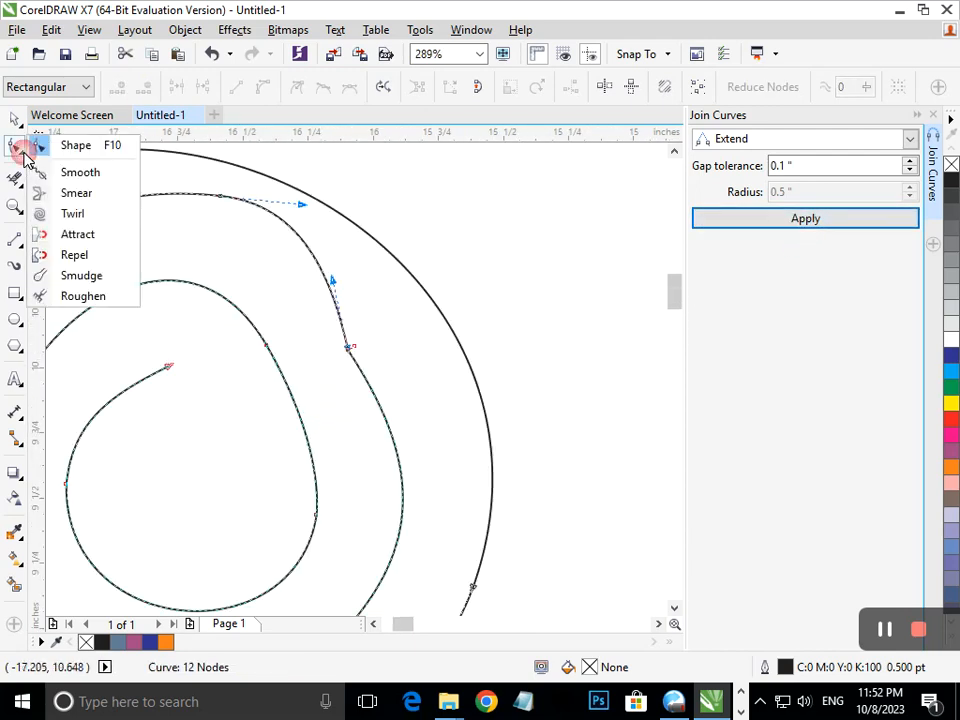
left_click(70, 172)
mouse_move(288, 323)
left_mouse_down()
mouse_move(364, 347)
mouse_move(411, 337)
mouse_move(345, 349)
mouse_move(416, 311)
mouse_move(345, 349)
mouse_move(249, 366)
mouse_move(237, 432)
left_mouse_up()
left_click_drag(253, 295, 367, 370)
scroll(367, 370, "down", 2)
left_click(16, 124)
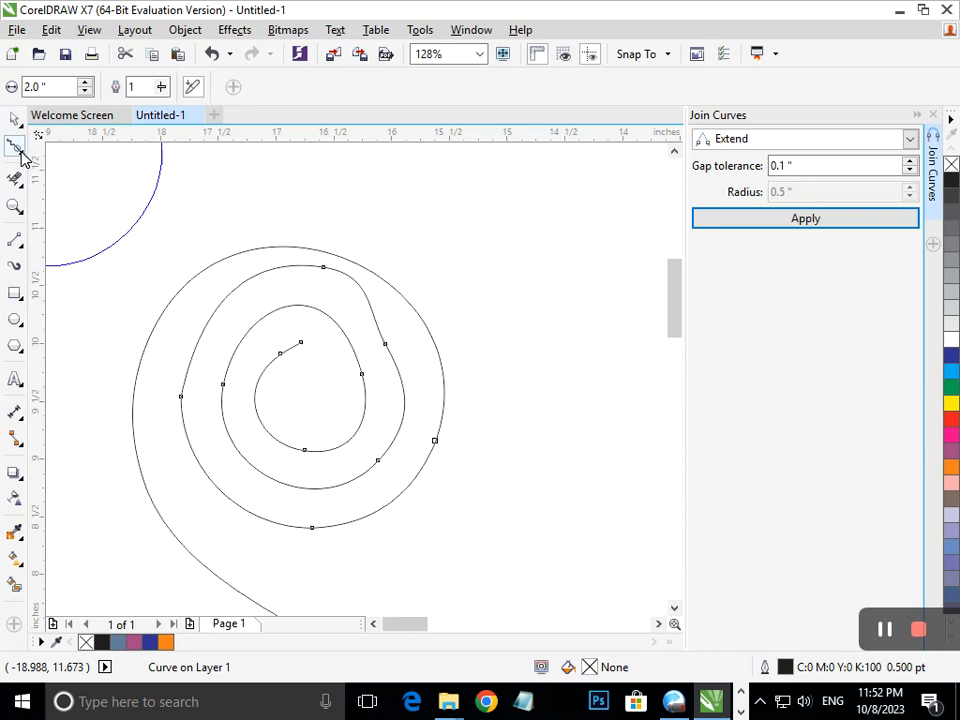
Step: Move the second ring's top node down and inward, away from the outer ring
left_click(16, 148)
left_click(72, 148)
left_click(268, 293)
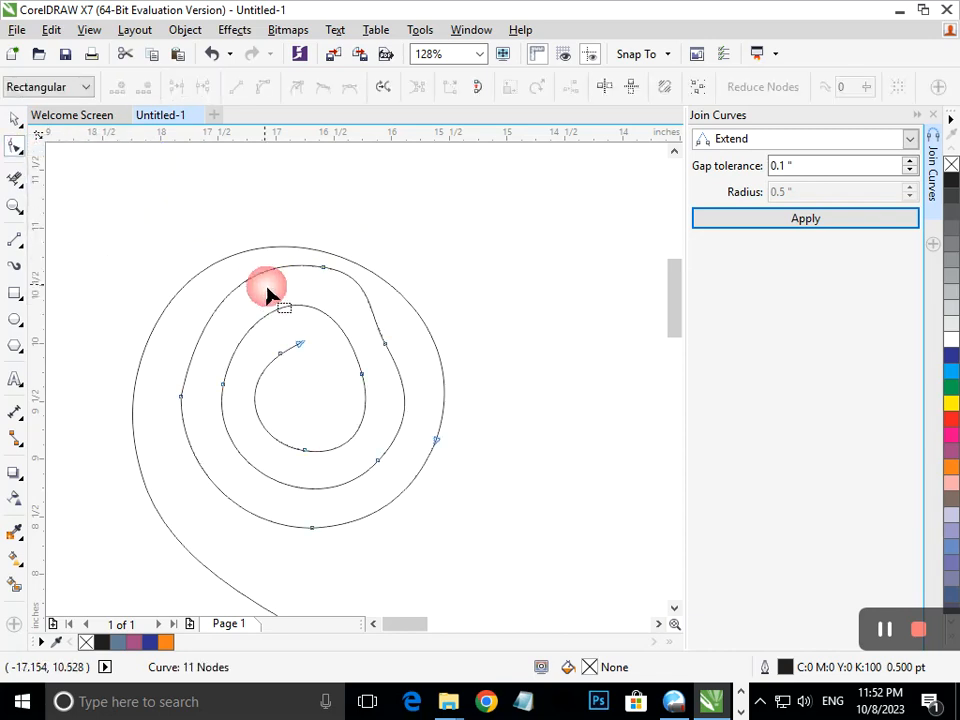
left_click(386, 336)
left_click_drag(374, 281, 312, 290)
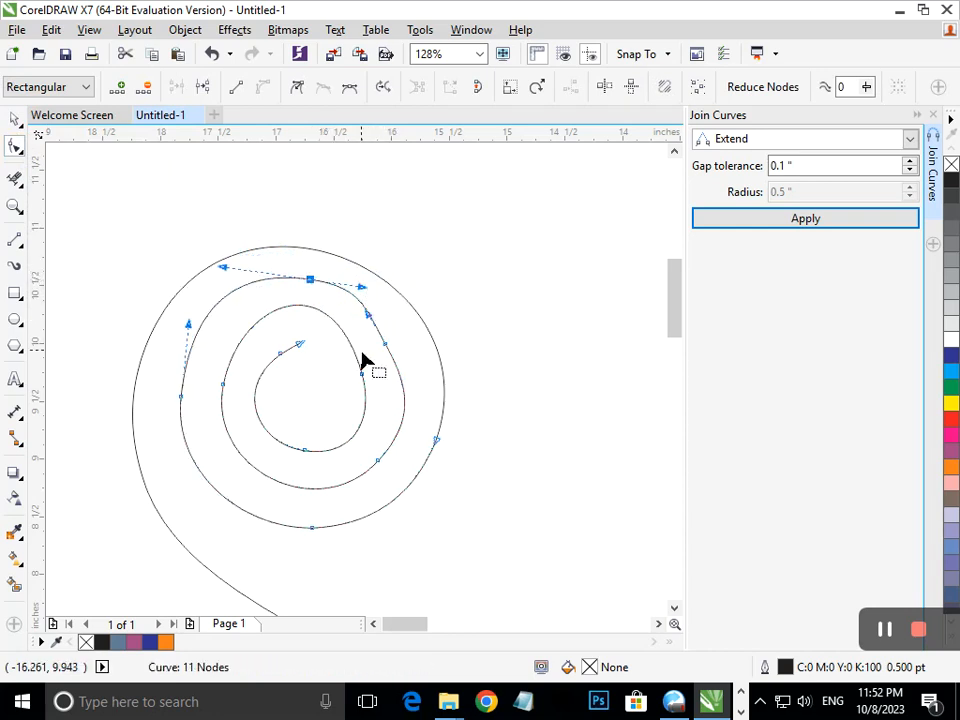
Step: Adjust the upper handle of the second ring's upper right node and move the node outward to remove the flat stretch
scroll(349, 325, "up", 3)
left_click_drag(398, 393, 405, 368)
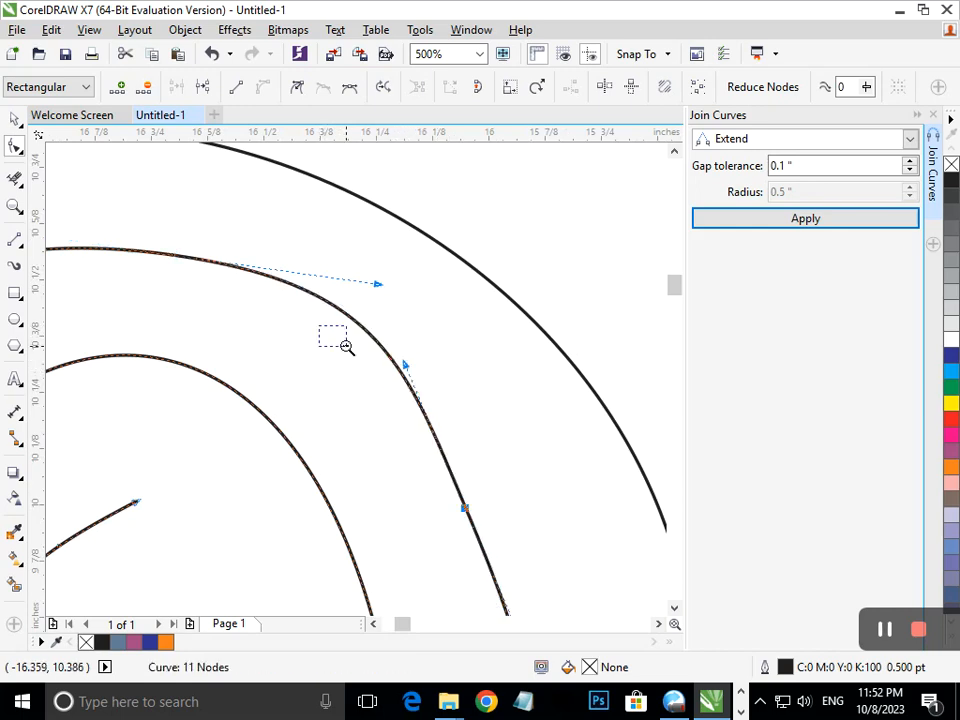
scroll(345, 347, "down", 3)
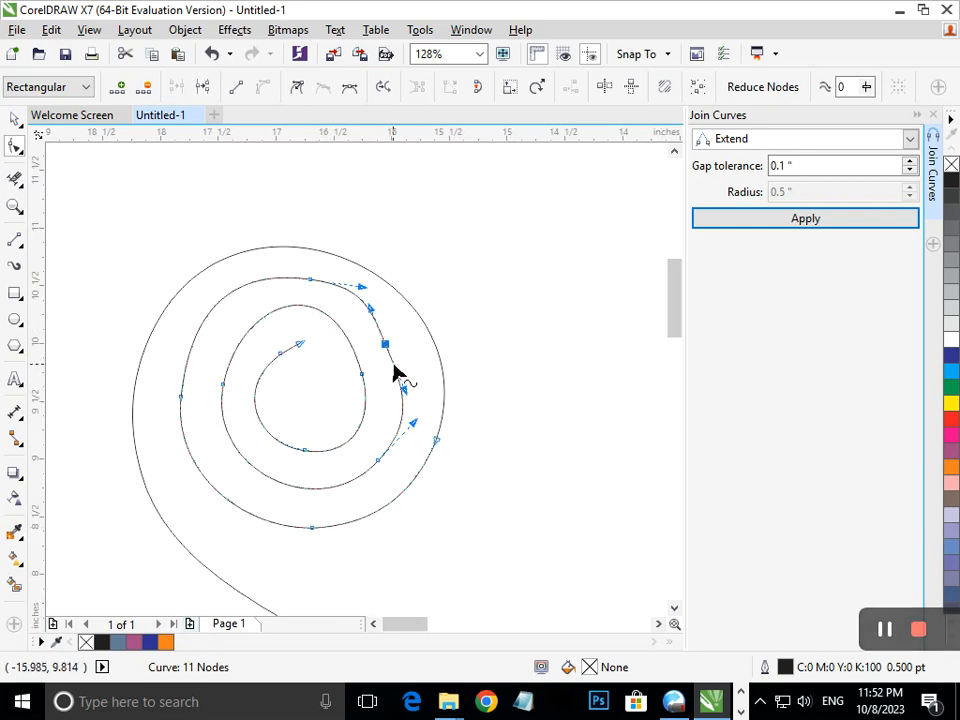
left_click_drag(390, 357, 418, 402)
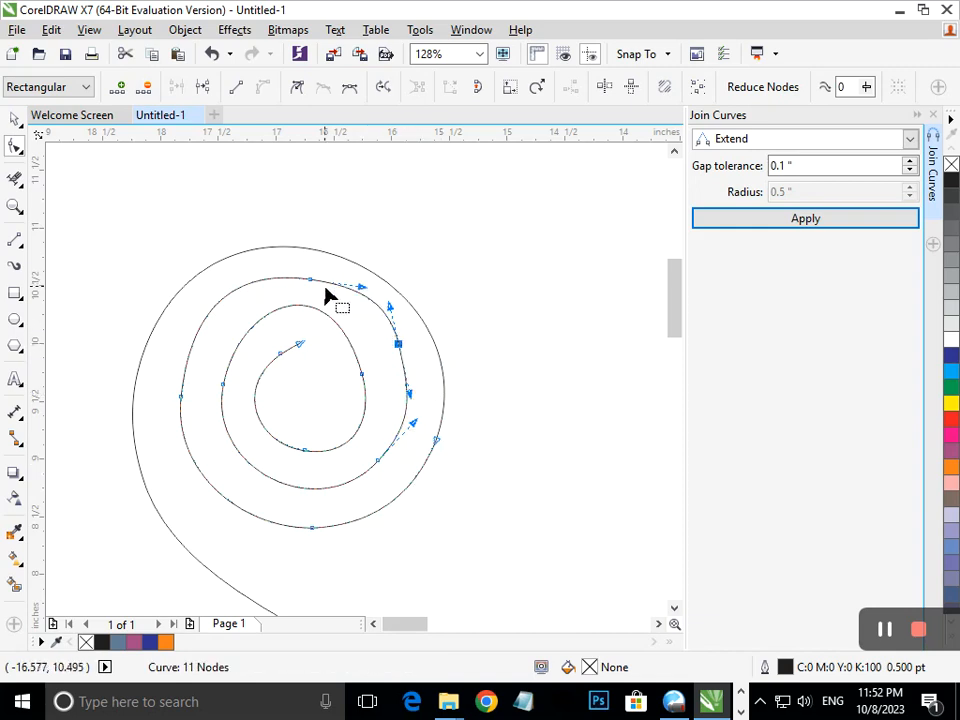
Step: Reshape the second ring by adjusting the handles of its top, left and upper right nodes
left_click_drag(222, 268, 221, 280)
mouse_move(190, 326)
left_mouse_down()
mouse_move(198, 317)
mouse_move(199, 336)
mouse_move(194, 328)
left_mouse_up()
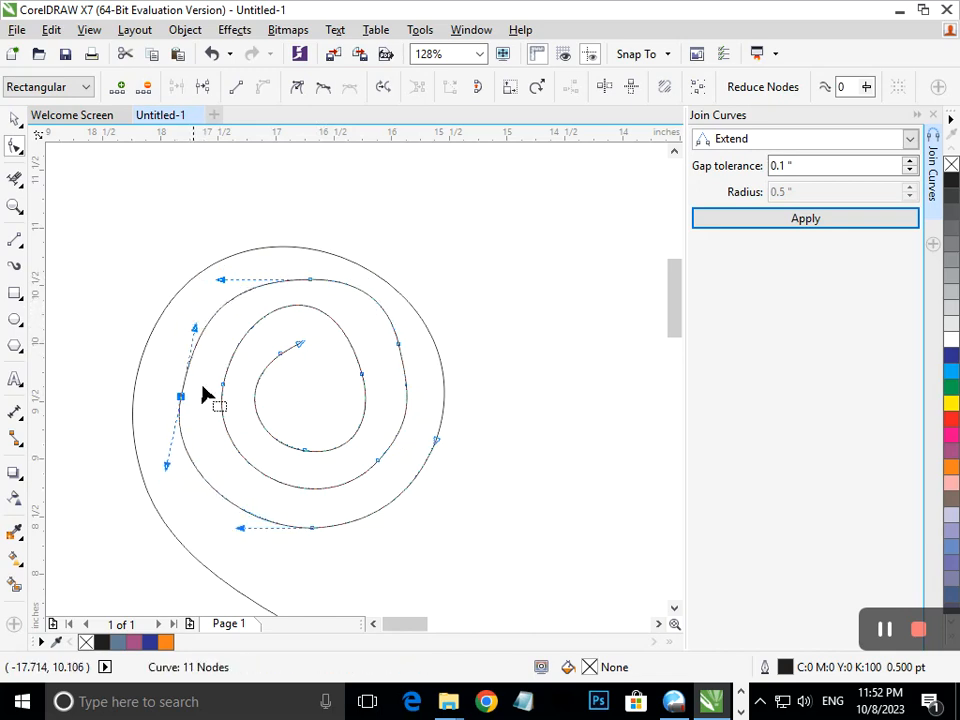
left_click(400, 346)
left_click_drag(368, 283, 385, 316)
left_click_drag(415, 425, 418, 396)
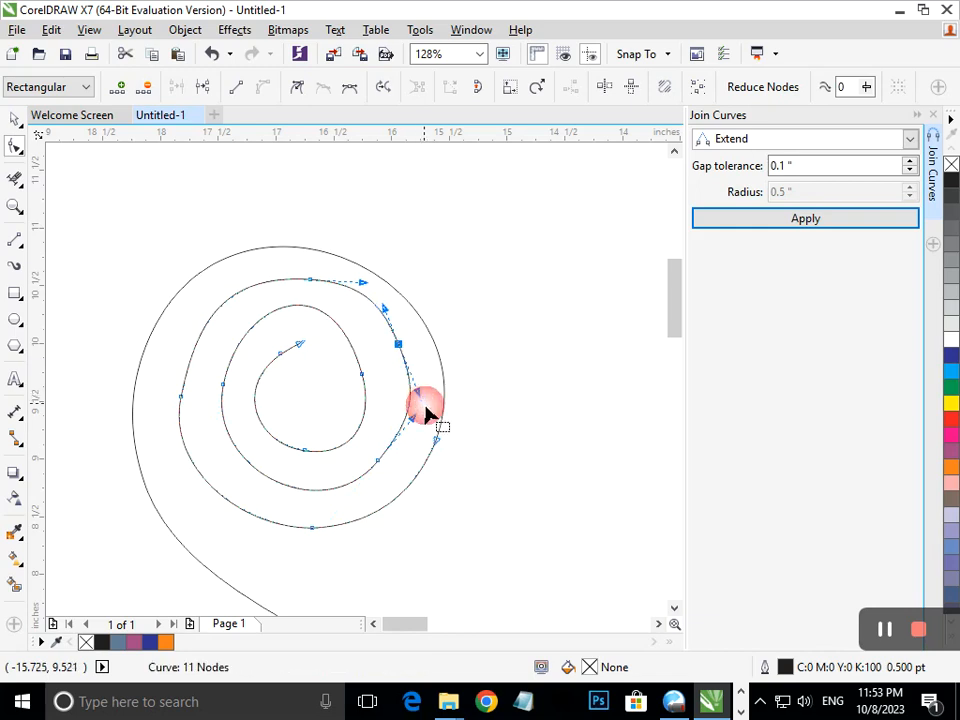
Step: Delete the spare node by the spiral's inner end and flatten the inner ring's top by adjusting its right node's handle
left_click(284, 352)
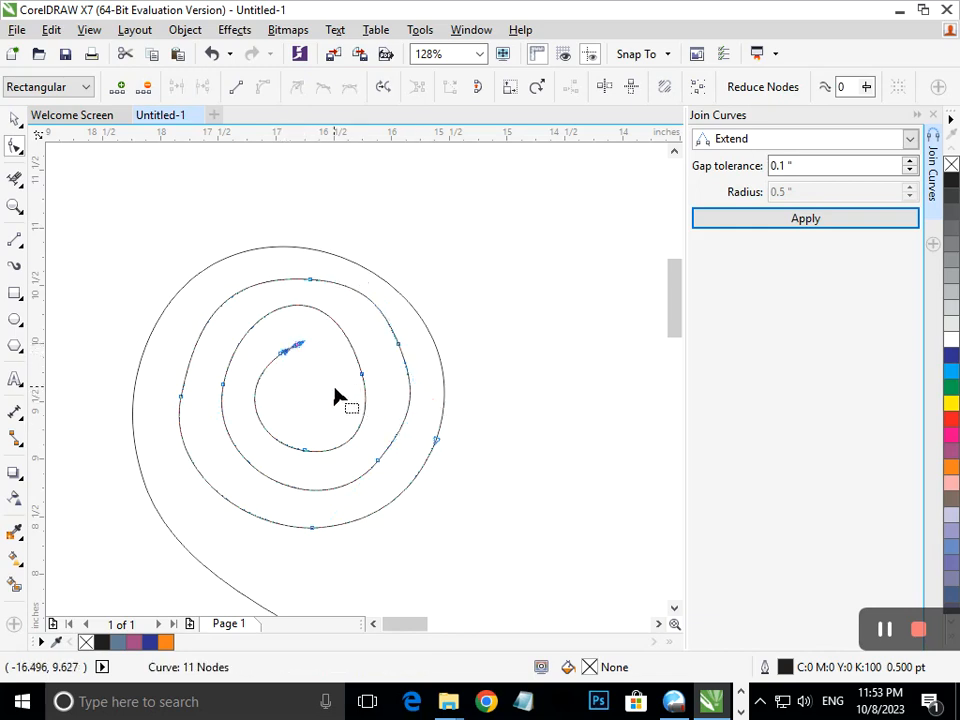
key("Delete")
left_click_drag(362, 386, 368, 377)
left_click_drag(332, 267, 335, 285)
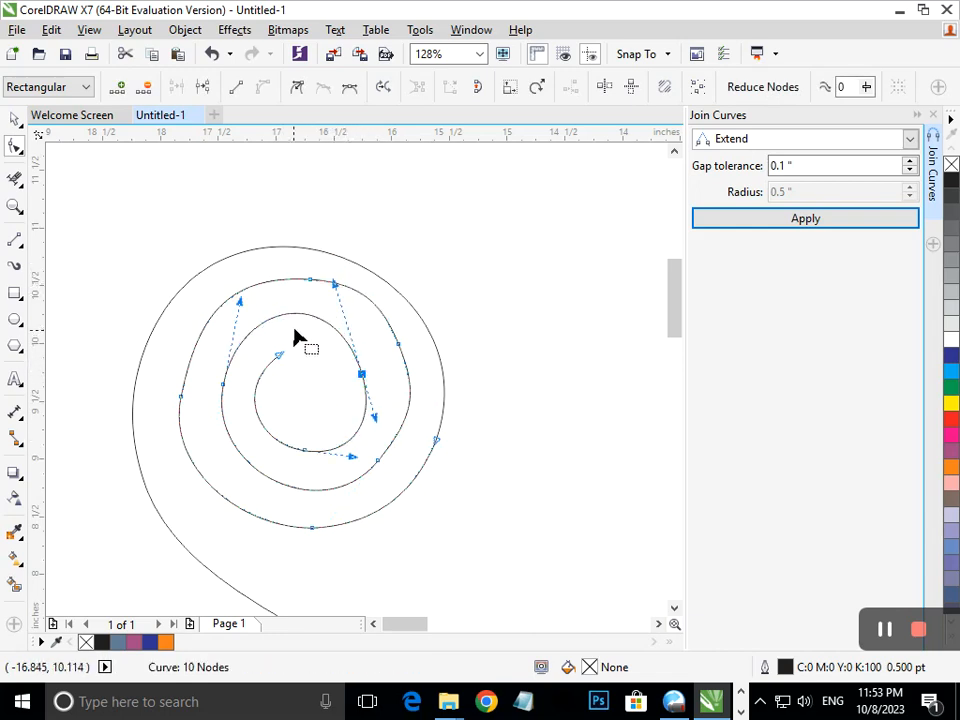
Step: Nudge the second ring's top node upward and adjust its two handles to even out the upper curve
left_click(310, 283)
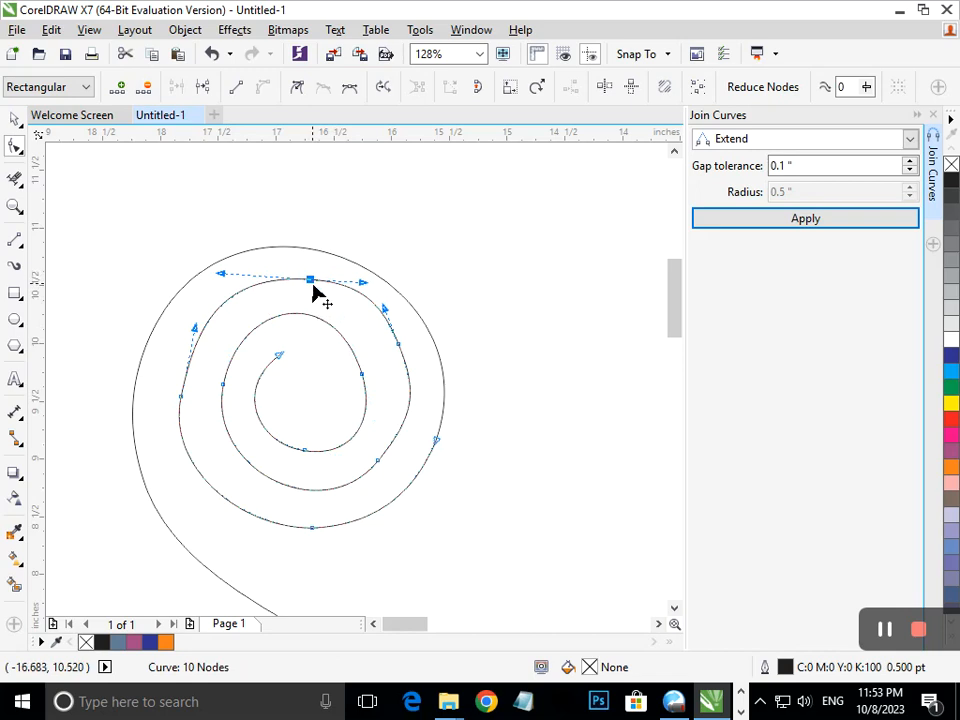
key("Up")
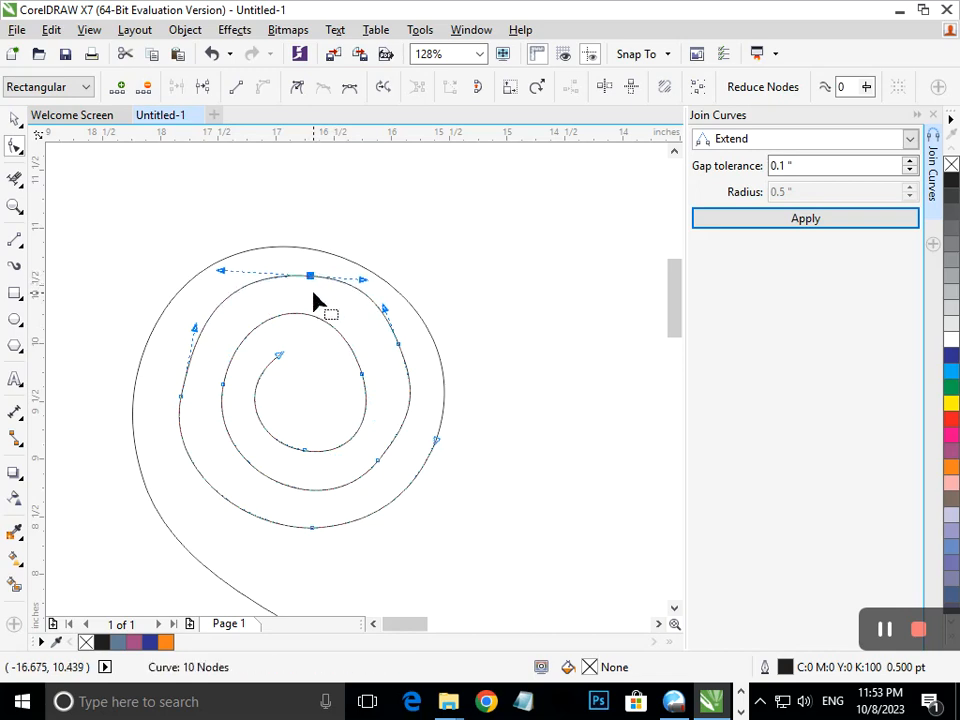
left_click_drag(221, 272, 212, 288)
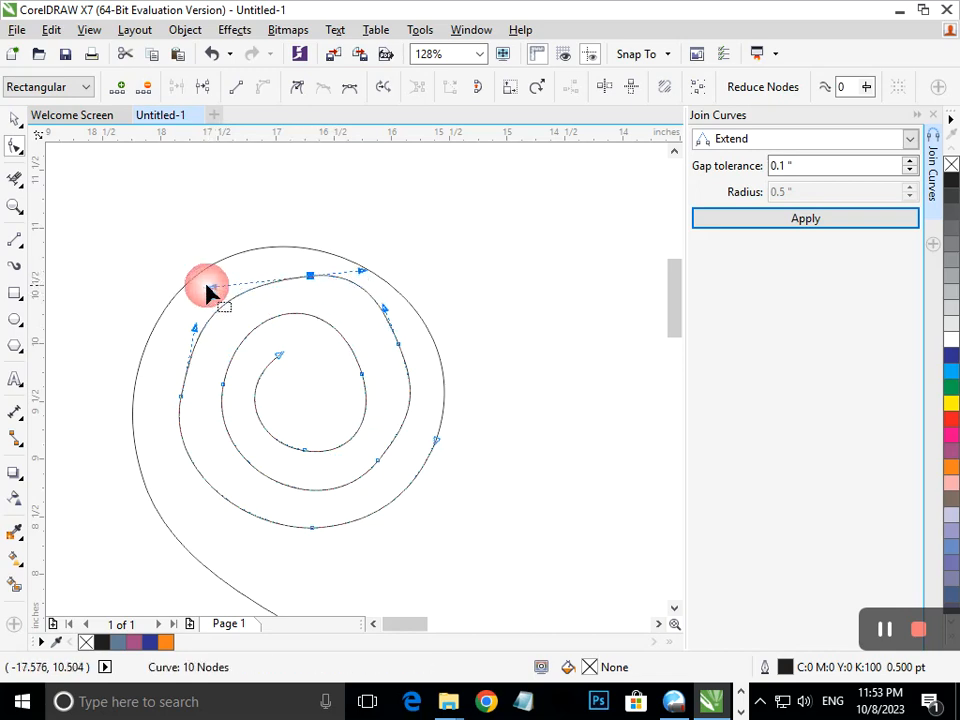
left_click_drag(364, 276, 352, 273)
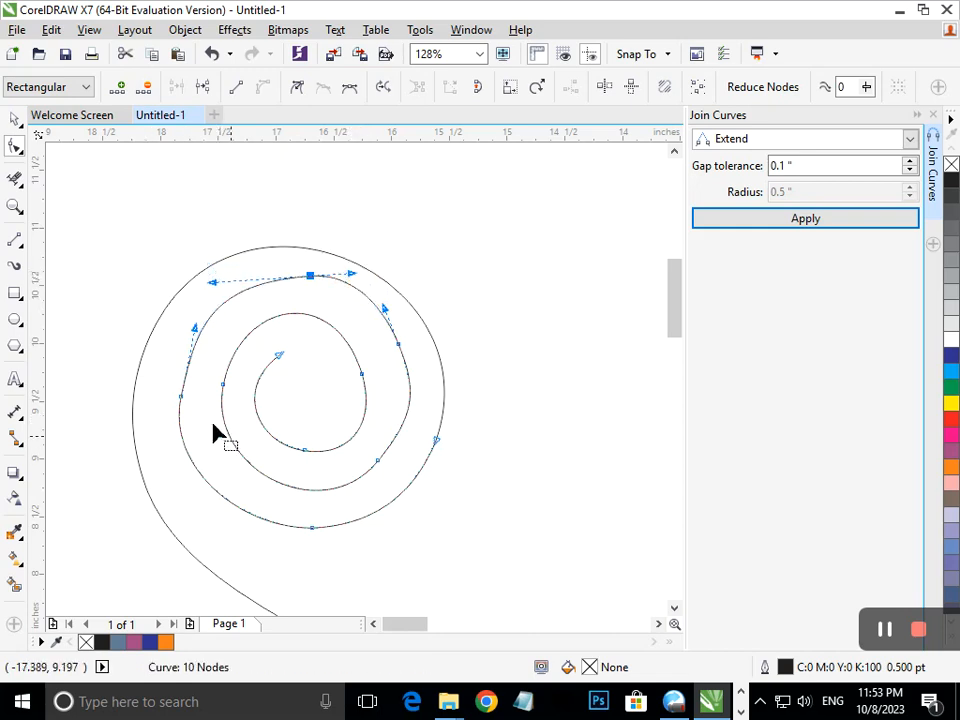
Step: Adjust the handles of the second ring's left, lower right and top nodes to round the spiral evenly, and deselect the curve
left_click(182, 424)
left_click_drag(168, 462, 174, 458)
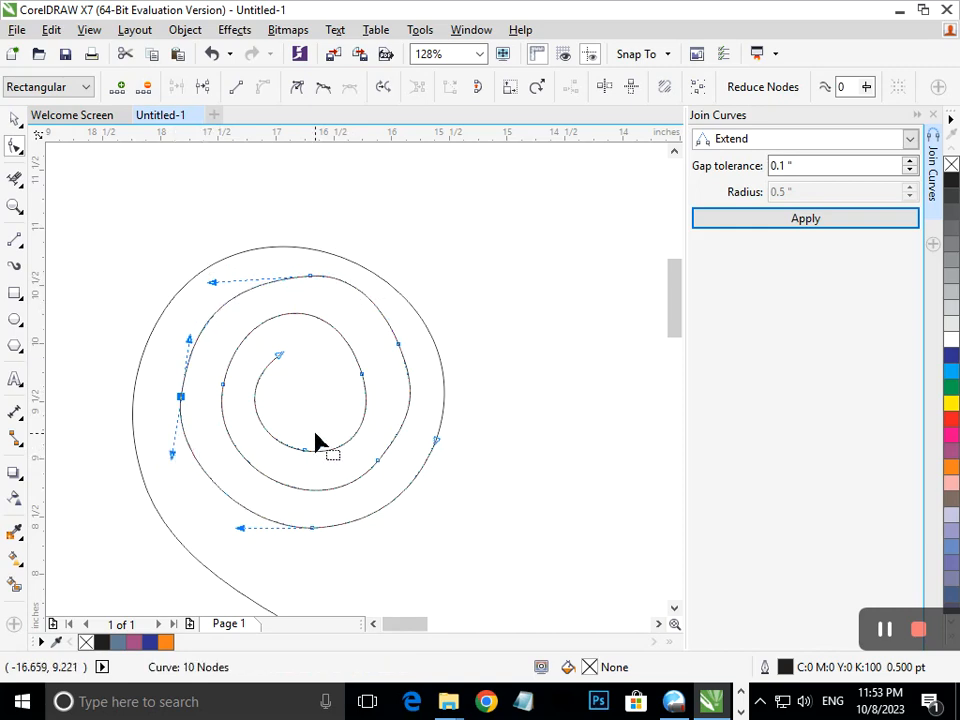
left_click(378, 462)
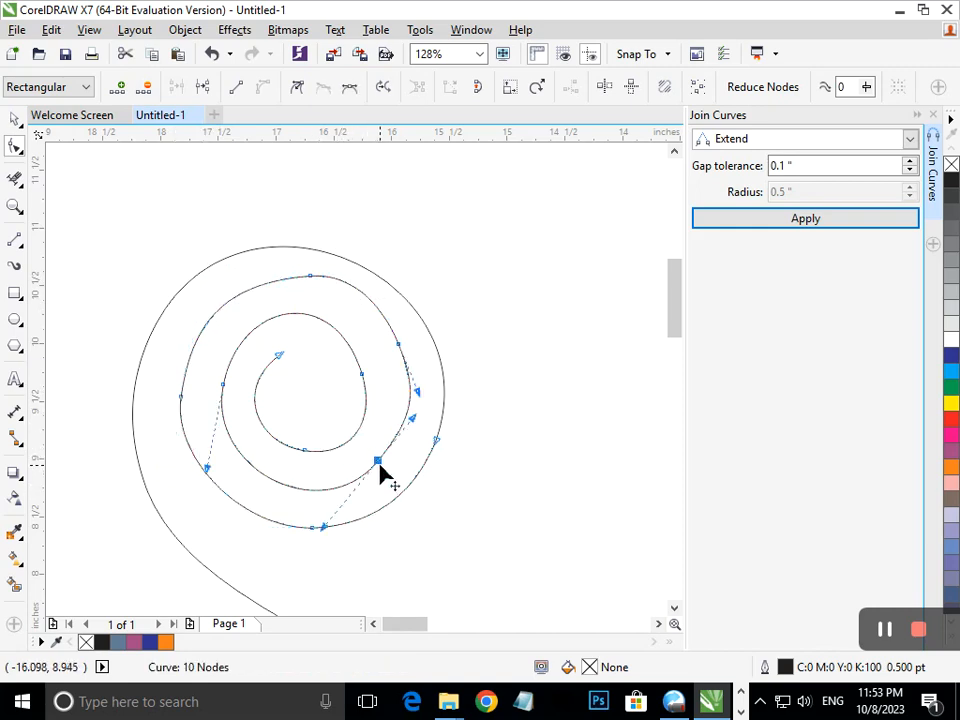
left_click_drag(413, 420, 414, 434)
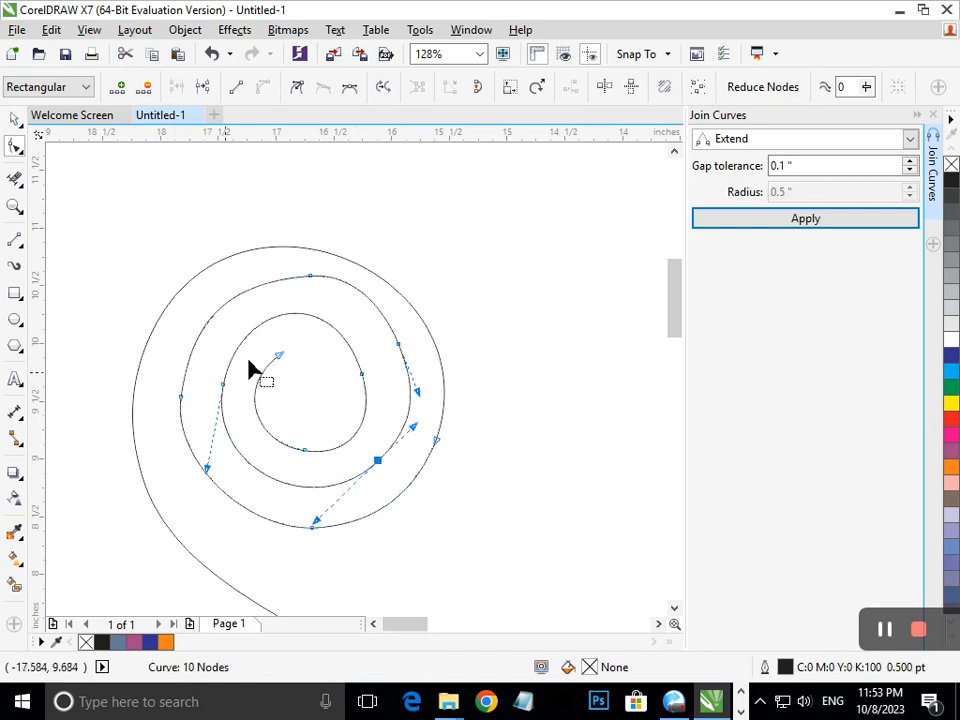
left_click_drag(355, 283, 354, 280)
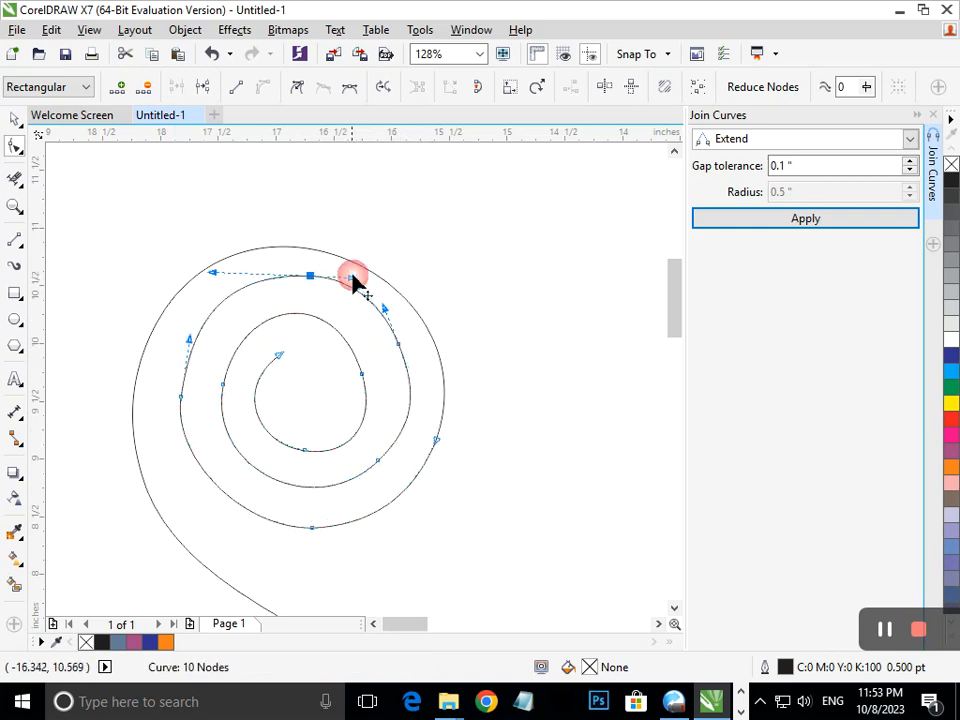
left_click(15, 120)
left_click(139, 214)
scroll(318, 420, "down", 3)
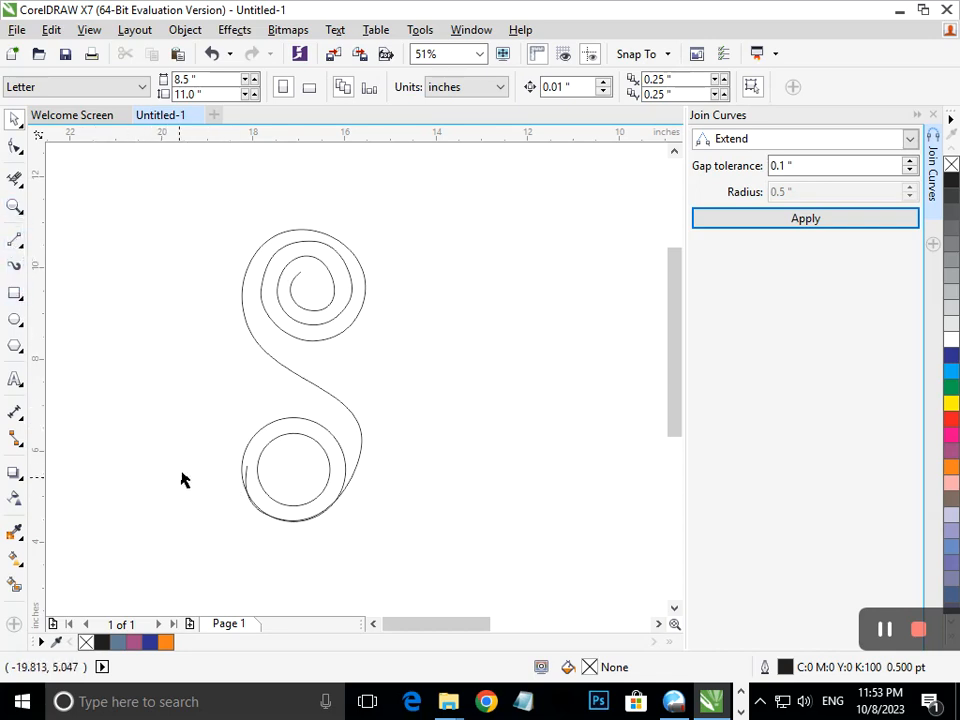
Step: Draw two nearly horizontal lines about 3.4 inches long across the S-curve between the spiral and the lower rings
left_click(14, 240)
mouse_move(233, 363)
left_mouse_down()
mouse_move(394, 384)
mouse_move(394, 361)
left_mouse_up()
left_click(282, 389)
left_click_drag(255, 383, 410, 385)
scroll(402, 430, "up", 3)
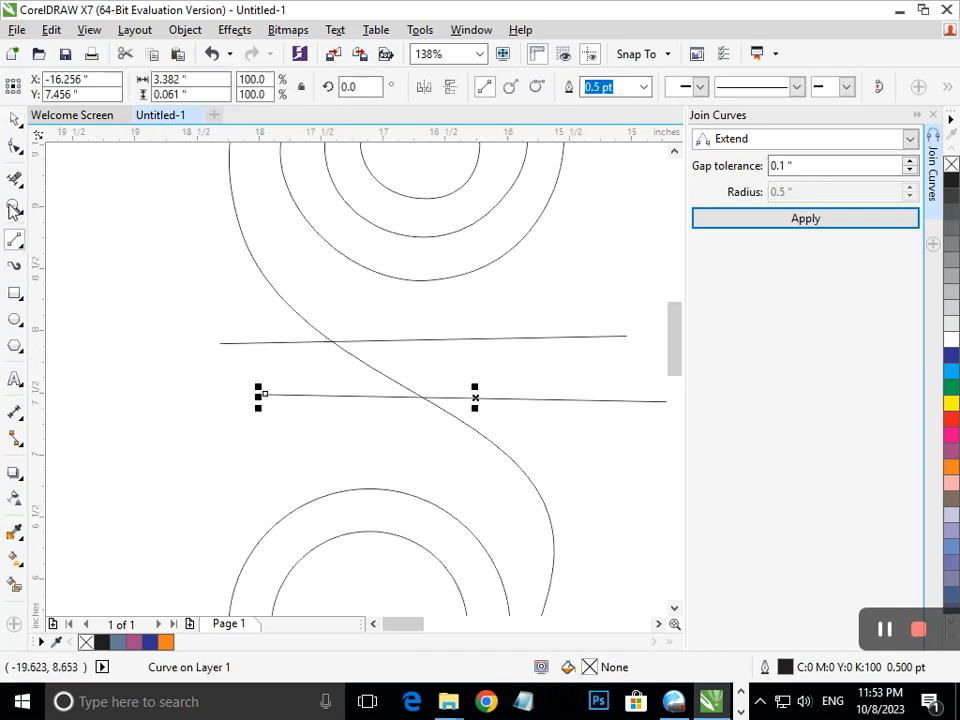
Step: Delete the S-curve segment between the two lines and the lines' left ends with Virtual Segment Delete
left_click(14, 178)
left_click(431, 366)
left_click_drag(271, 337, 308, 402)
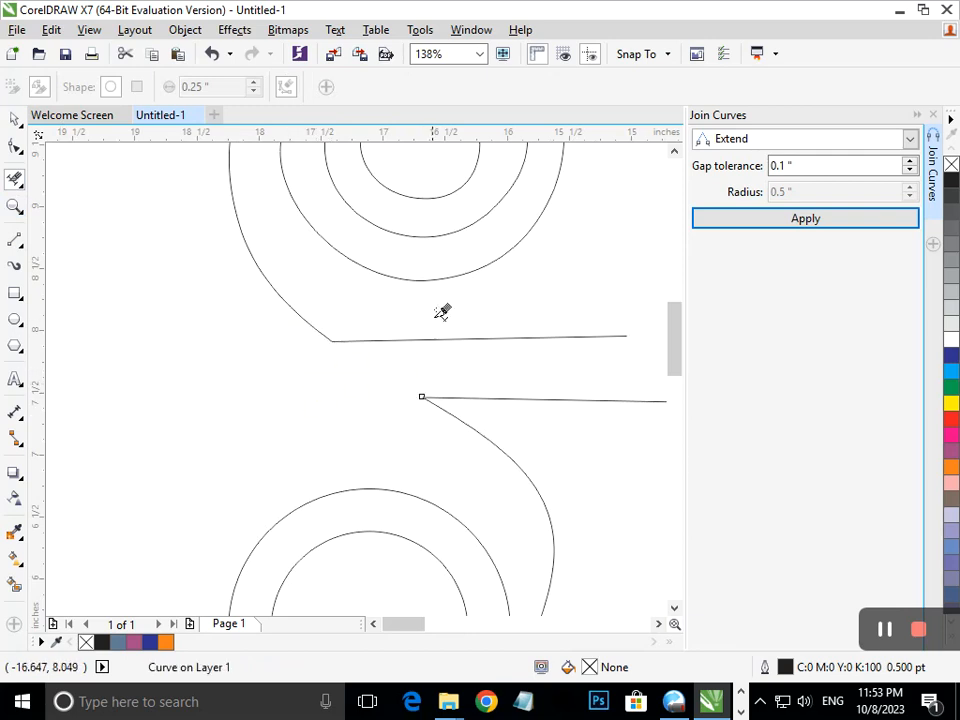
left_click_drag(436, 317, 554, 423)
left_click_drag(209, 449, 472, 602)
scroll(478, 597, "down", 3)
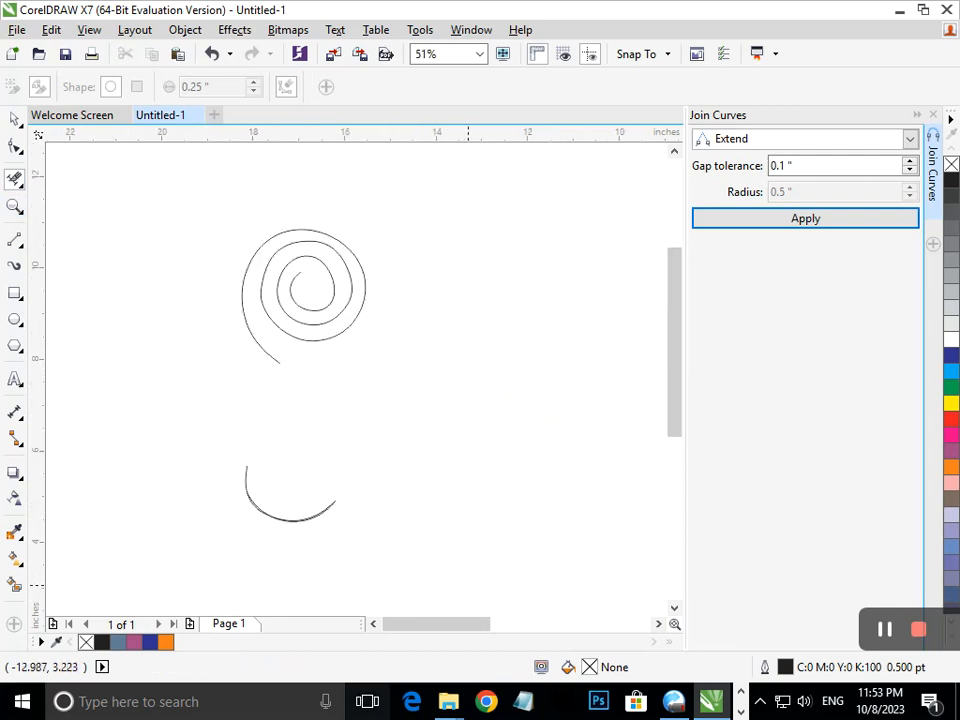
key("ctrl+z")
key("ctrl+z")
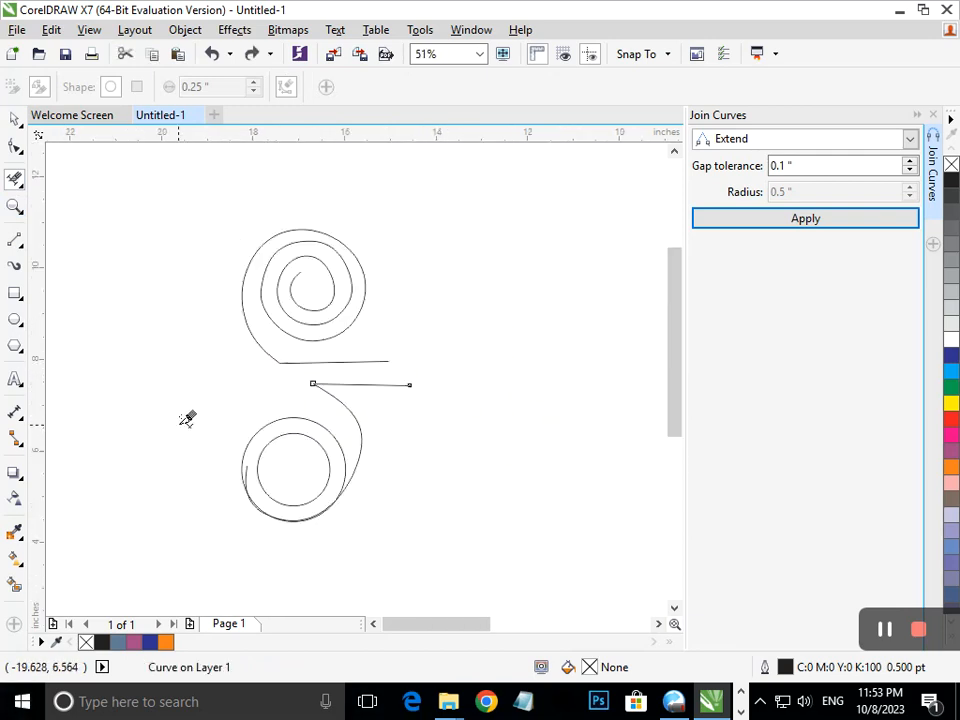
Step: Try to move the upper spiral away from the lower rings, undoing each move
left_click(15, 119)
left_click_drag(178, 193, 410, 380)
left_click_drag(206, 214, 418, 386)
left_click_drag(251, 304, 446, 303)
key("ctrl+z")
left_click(320, 380)
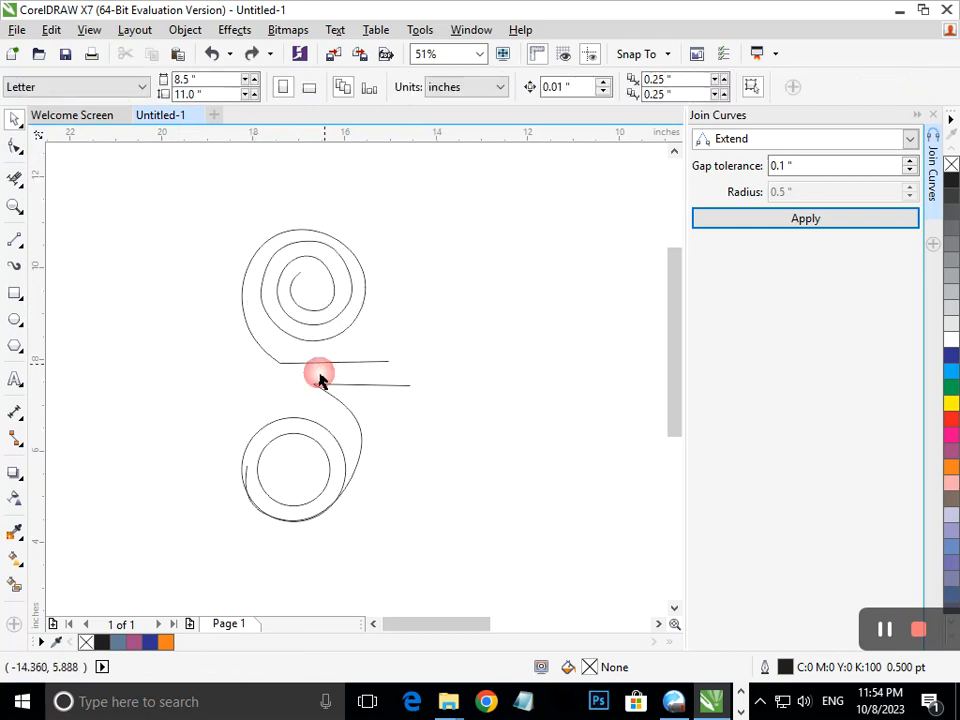
left_click_drag(178, 208, 418, 373)
left_click_drag(252, 303, 455, 308)
key("ctrl+z")
left_click(482, 442)
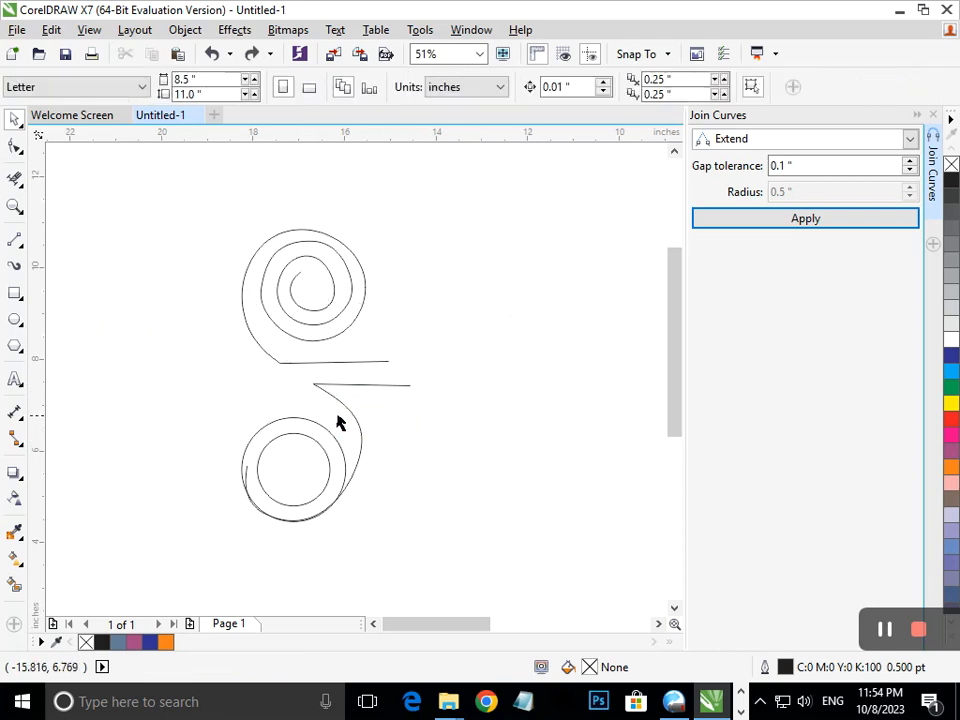
left_click_drag(267, 356, 221, 371)
key("ctrl+z")
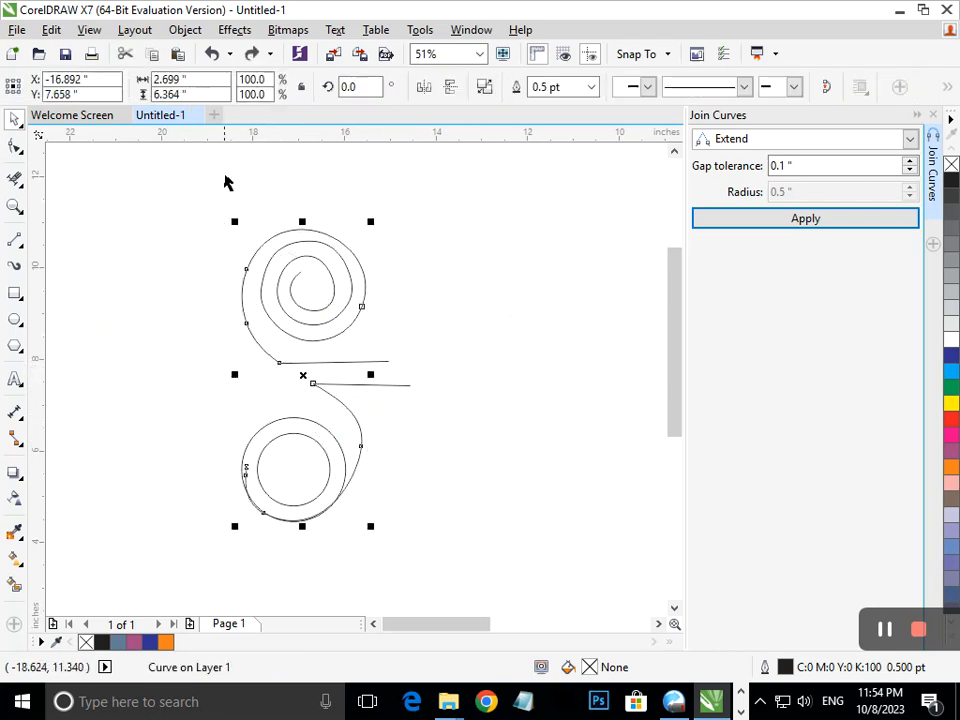
Step: Select the upper spiral with its line, place a copy beside it, and group the copied objects
left_click(194, 35)
left_click(252, 312)
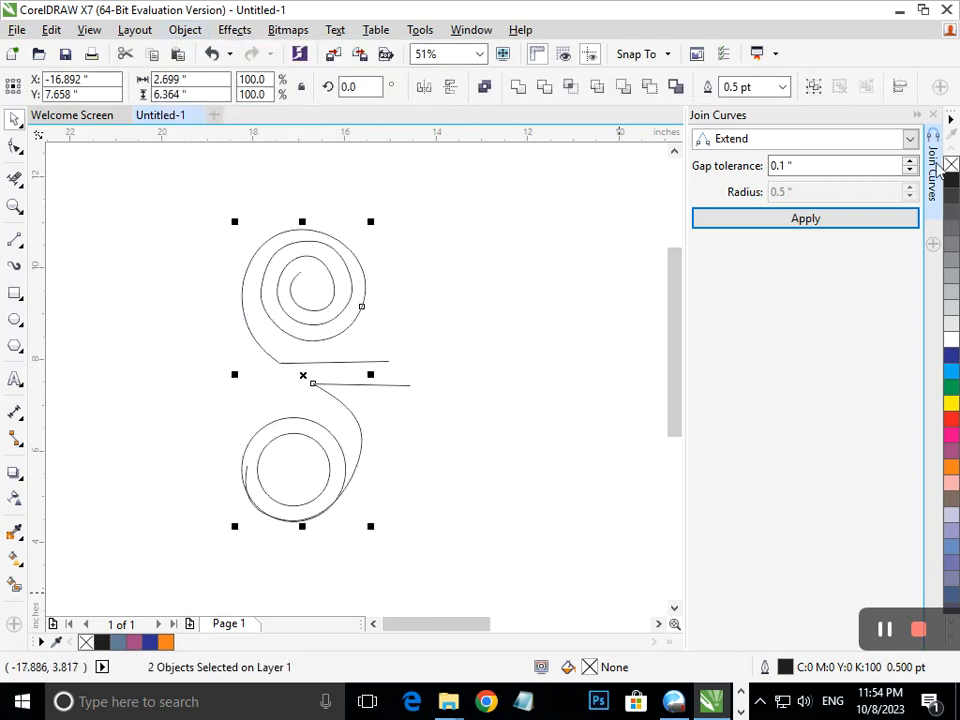
left_click(251, 255)
left_click_drag(197, 182, 435, 375)
left_click_drag(235, 294, 465, 298)
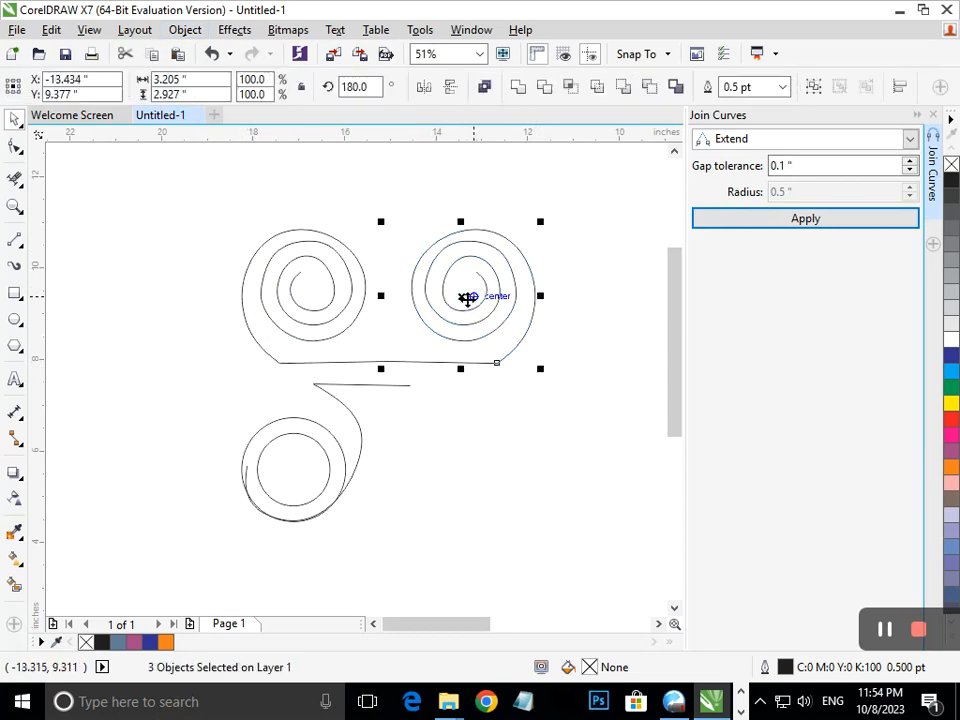
key("ctrl+g")
Step: Mirror the grouped spiral copy horizontally and vertically, move it down beside the lower rings, and deselect it
left_click(423, 89)
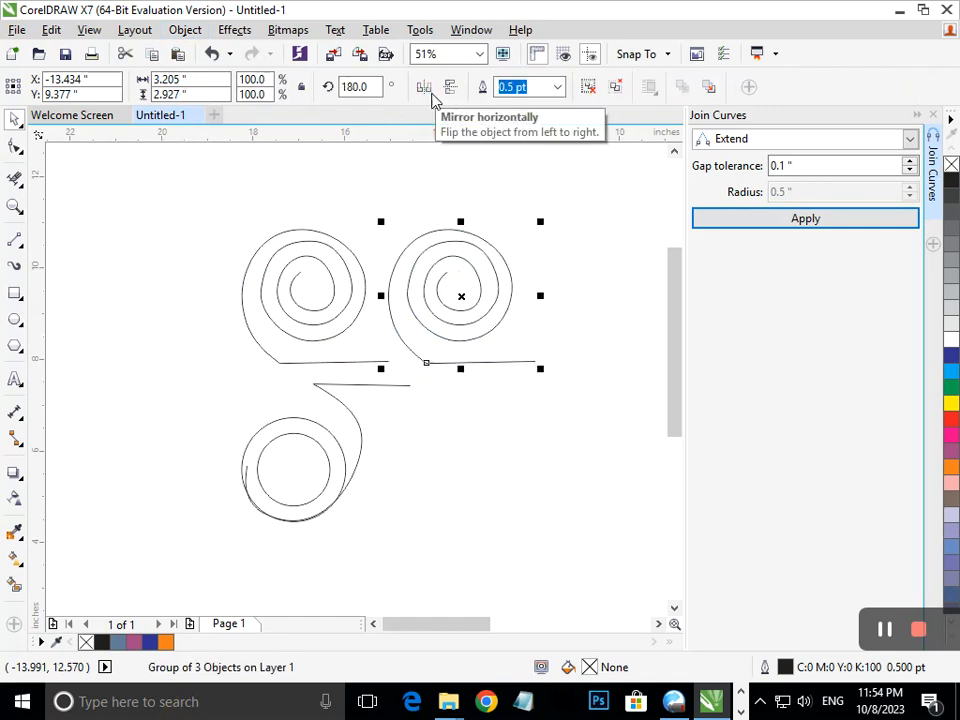
left_click(449, 89)
left_click(423, 88)
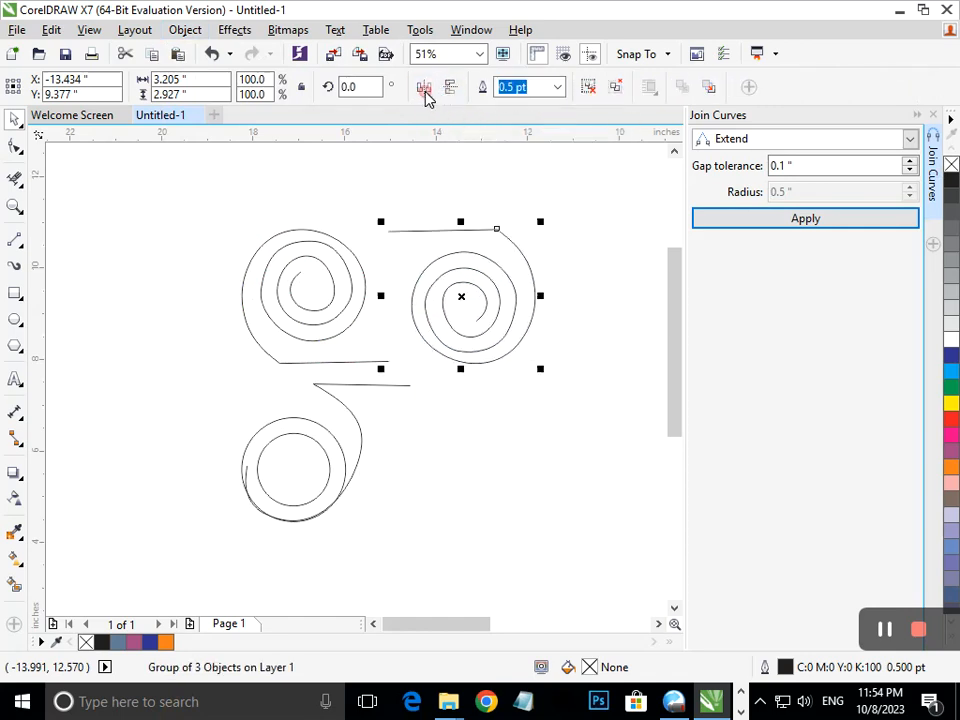
left_click_drag(469, 317, 473, 541)
left_click(427, 479)
left_click(452, 412)
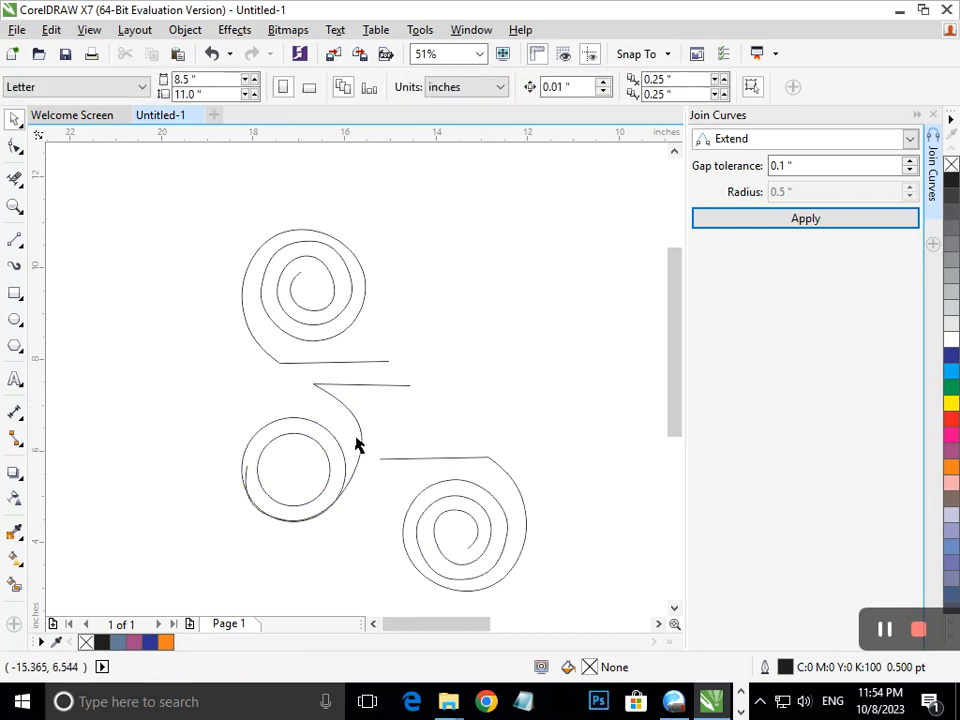
Step: Try to place the flipped spiral over the lower rings and delete the lower line, and undo these changes
left_click_drag(428, 459, 263, 388)
left_click_drag(390, 382, 527, 420)
key("Delete")
left_click(396, 448)
left_click_drag(302, 454, 606, 408)
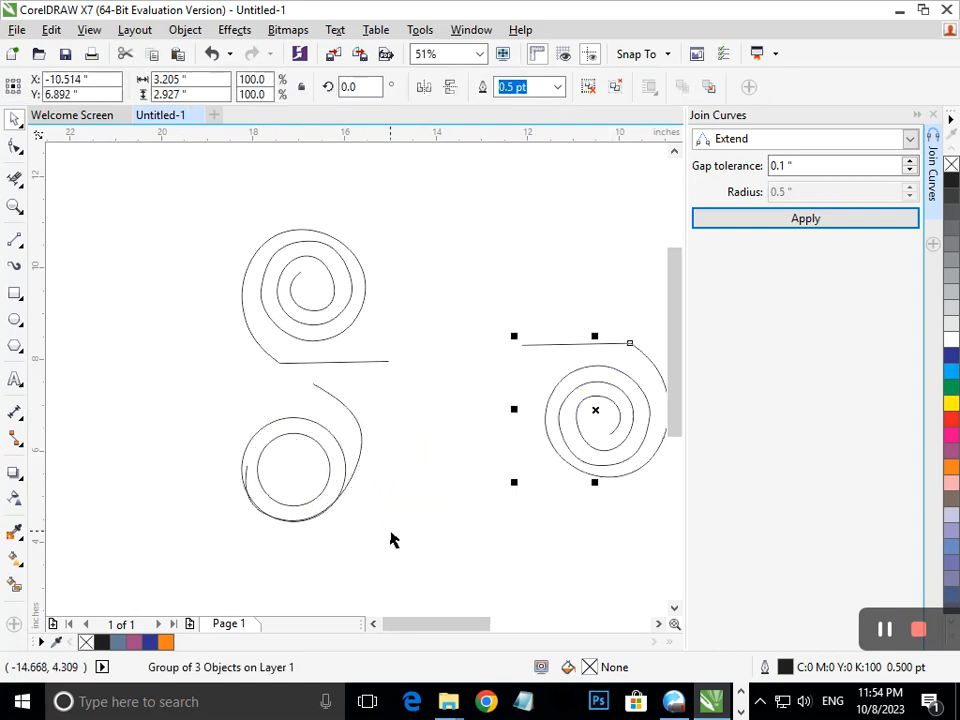
key("ctrl+z")
key("ctrl+z")
key("ctrl+z")
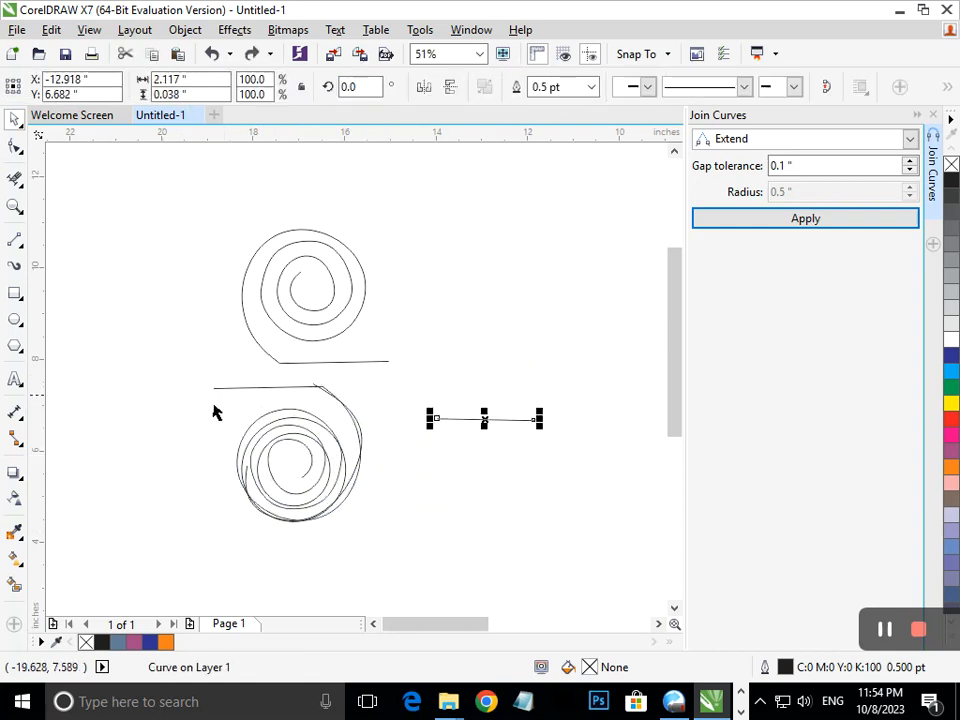
Step: Align the flipped spiral group over the lower rings with its outer curve following the S-curve, and delete the old rings and line
left_click_drag(285, 473, 432, 476)
left_click(146, 386)
left_click_drag(191, 390, 381, 491)
left_click_drag(212, 378, 431, 530)
key("ctrl+g")
left_click_drag(474, 477, 231, 463)
left_click(396, 495)
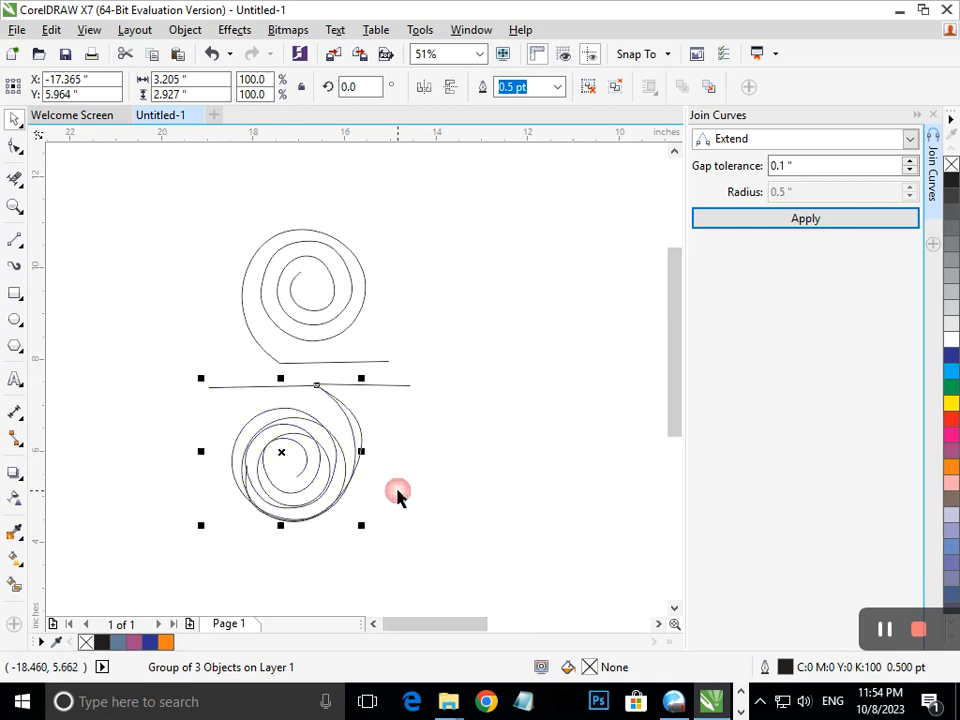
left_click_drag(386, 384, 562, 368)
key("Delete")
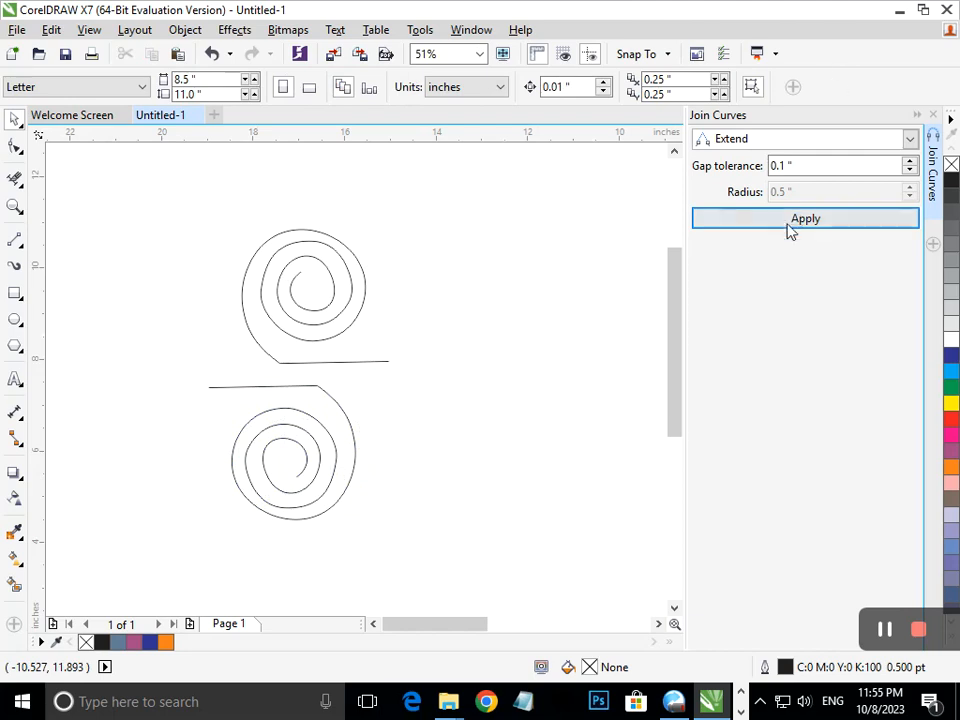
Step: Draw a straight line about 0.96 inches wide and 0.6 inches high from the upper spiral's lower end to the lower spiral's outer curve
left_click(15, 241)
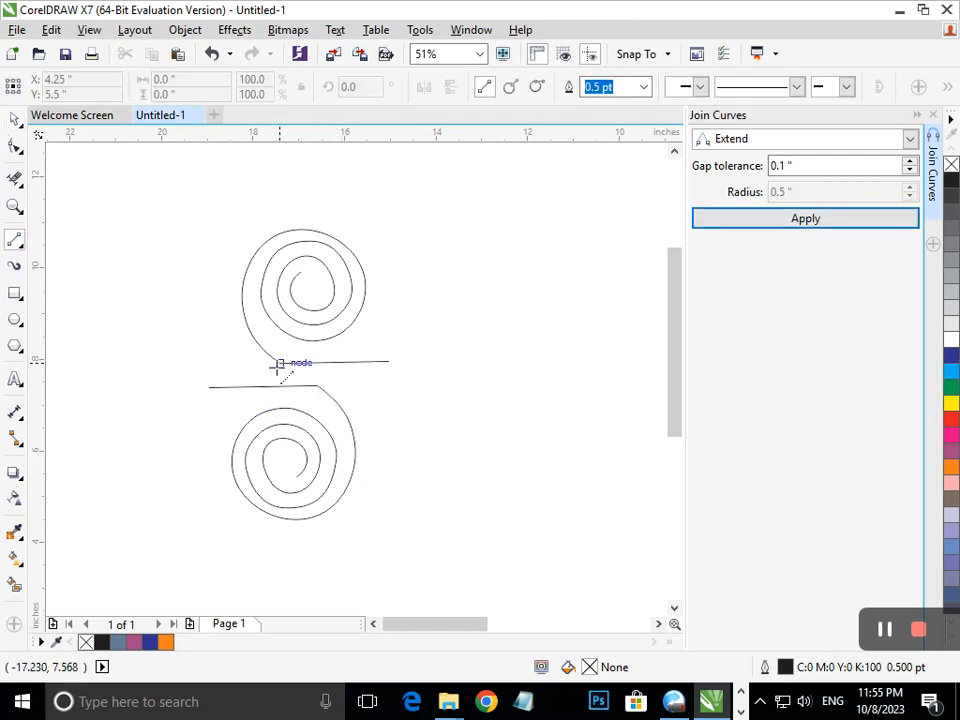
left_click_drag(279, 363, 325, 390)
scroll(345, 400, "up", 3)
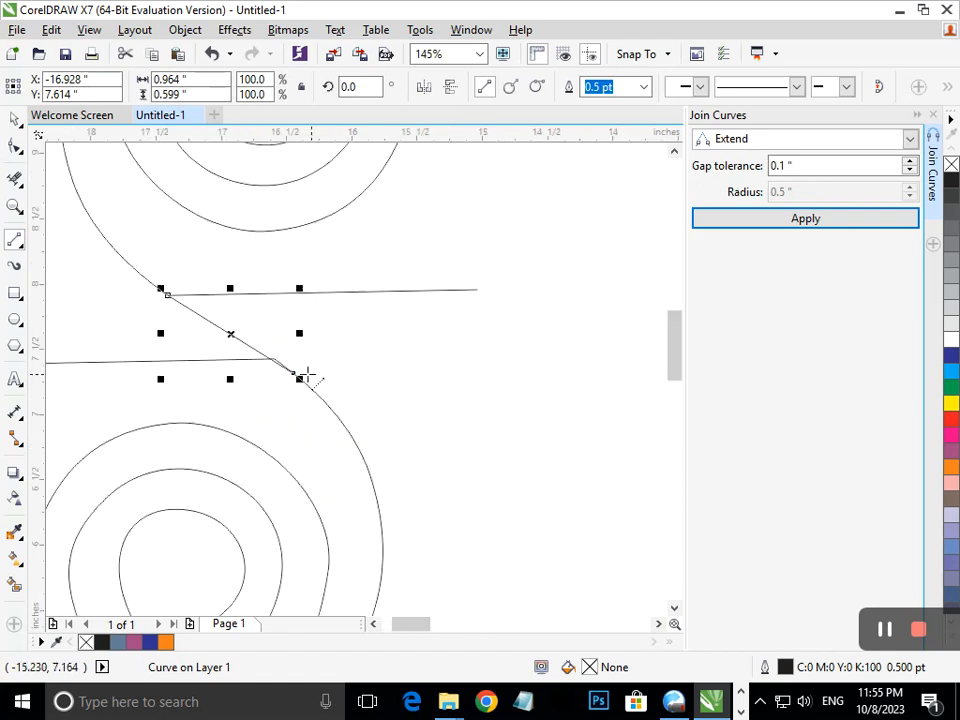
scroll(215, 302, "up", 2)
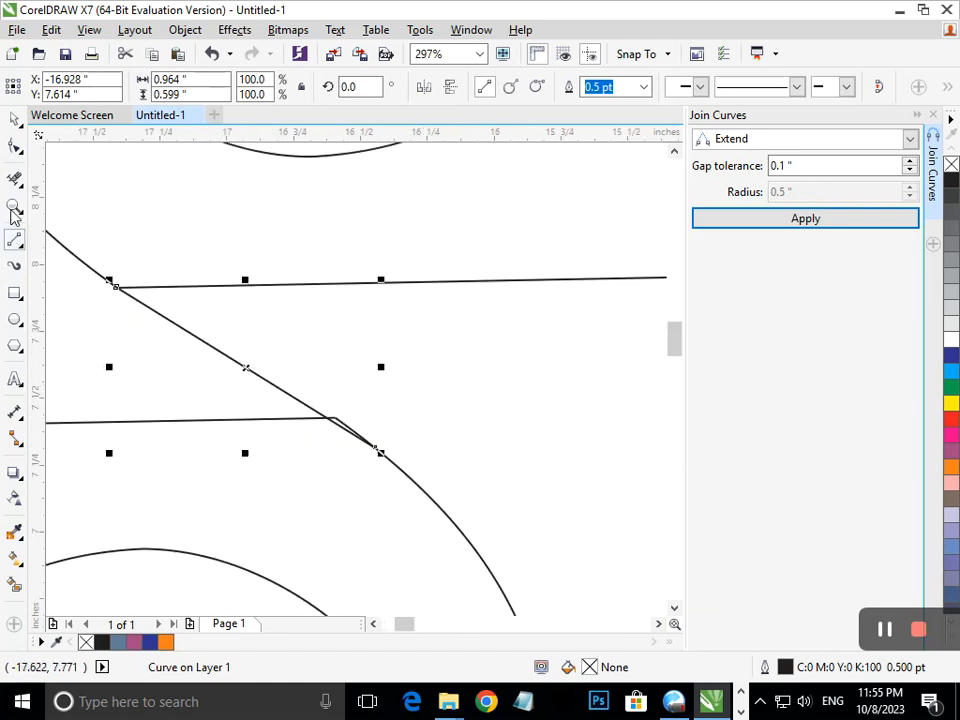
Step: Convert the connecting line to a curve with the Shape tool and bend it to flow smoothly into the lower spiral
left_click(15, 147)
left_click(373, 447)
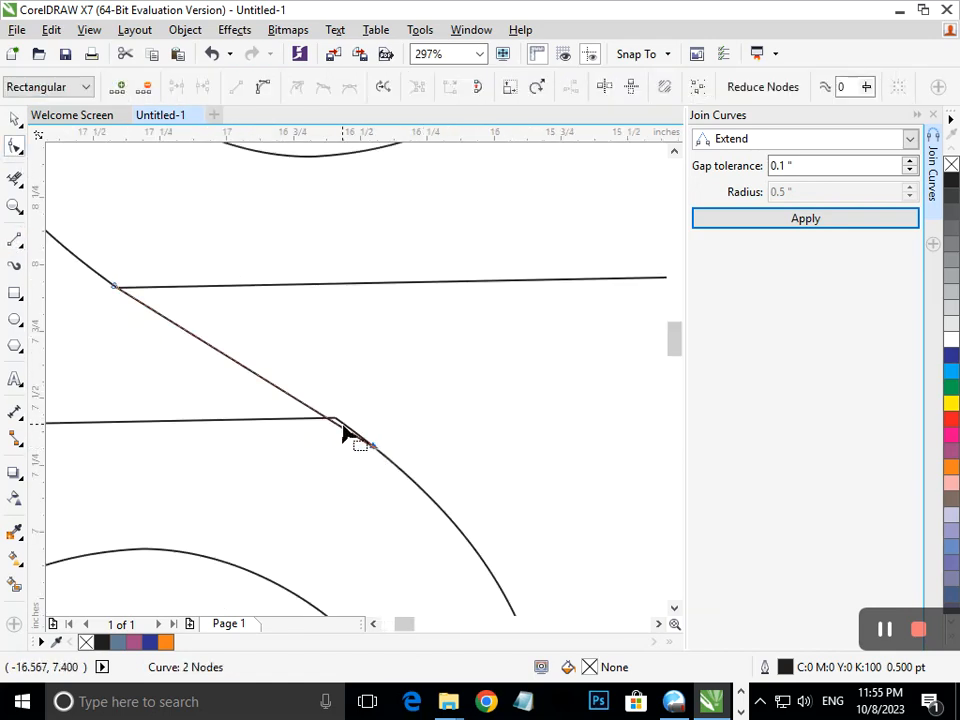
left_click(307, 201)
left_click(284, 295)
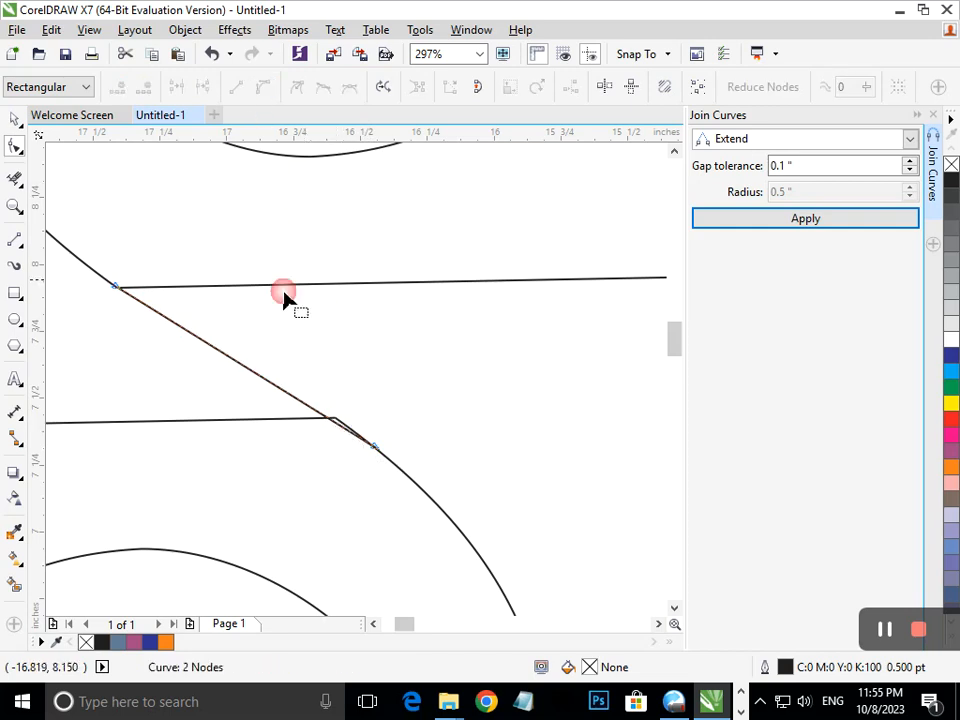
left_click(342, 428)
left_click(254, 373)
left_click(262, 87)
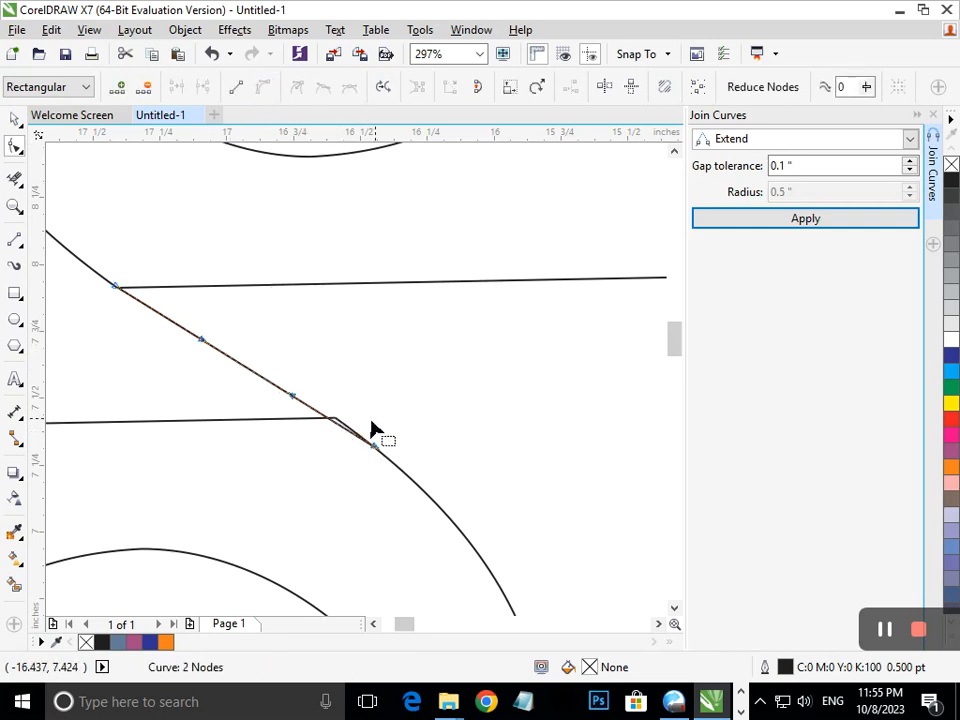
mouse_move(340, 433)
left_mouse_down()
mouse_move(343, 422)
mouse_move(337, 427)
left_mouse_up()
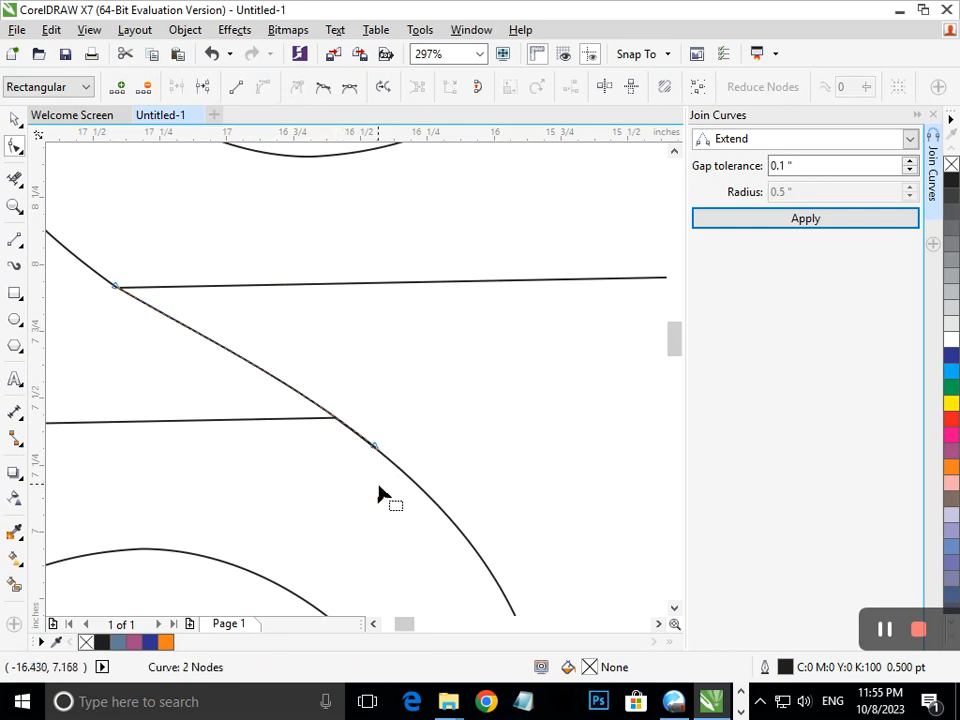
Step: Delete the two horizontal lines beside the connecting curve with Virtual Segment Delete
scroll(240, 355, "down", 2)
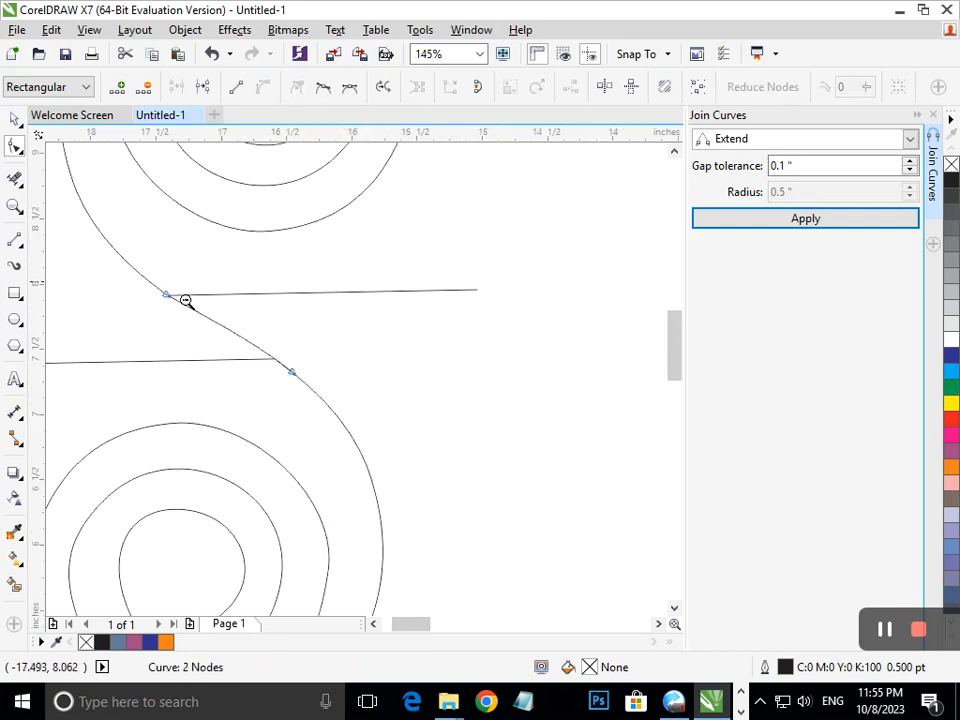
scroll(336, 430, "down", 3)
left_click(12, 178)
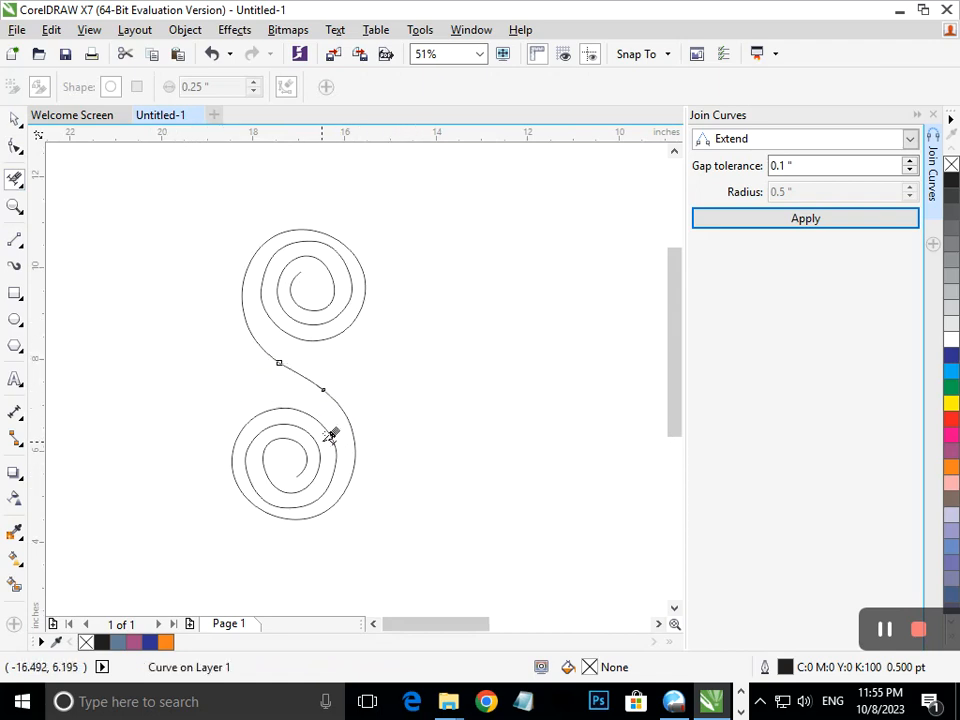
left_click(14, 118)
Step: Deselect the connecting curve, close the Join Curves settings, and activate the Shape tool
key("Escape")
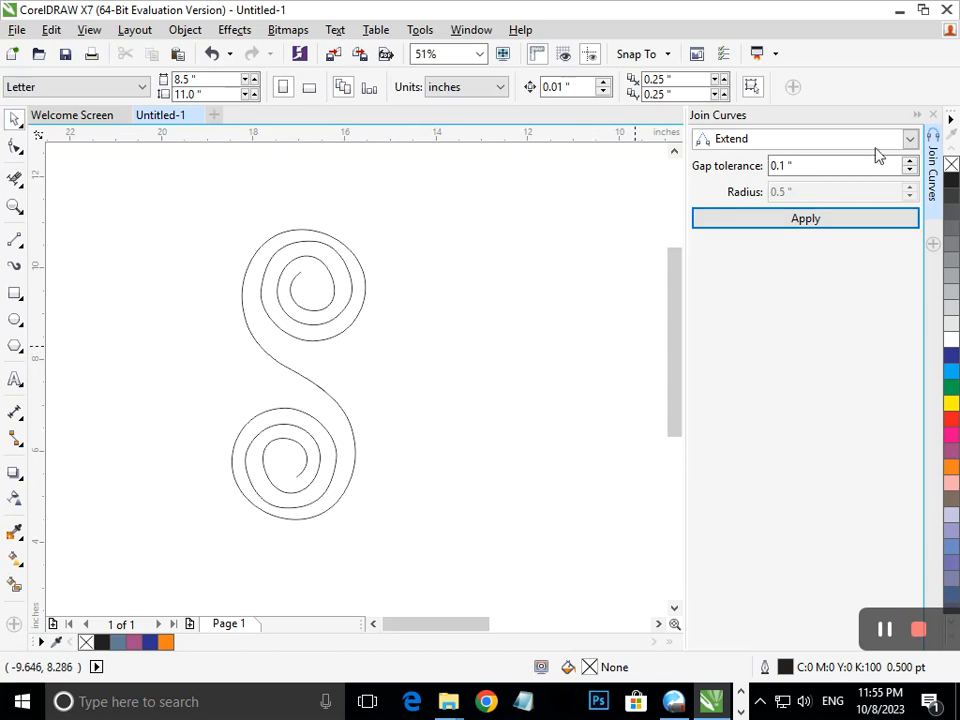
left_click(934, 115)
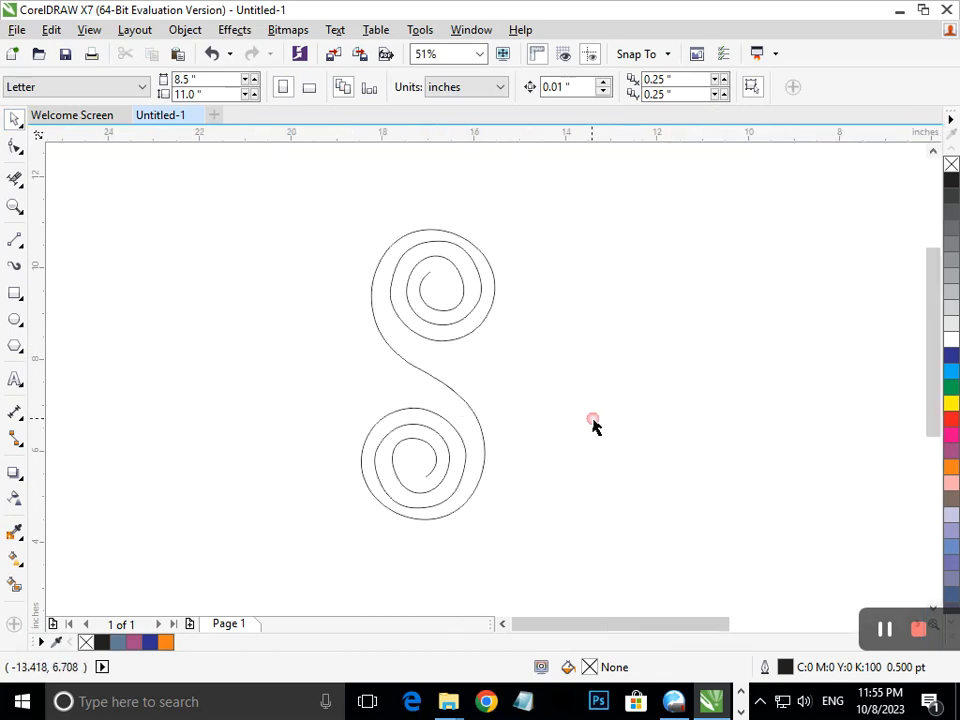
left_click(15, 146)
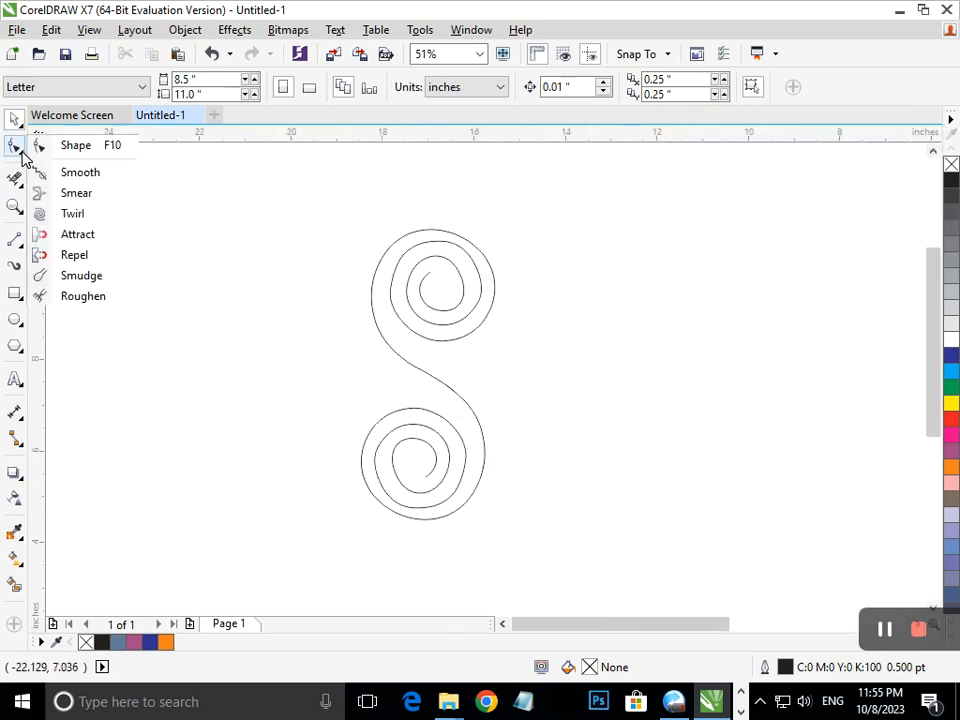
left_click(82, 148)
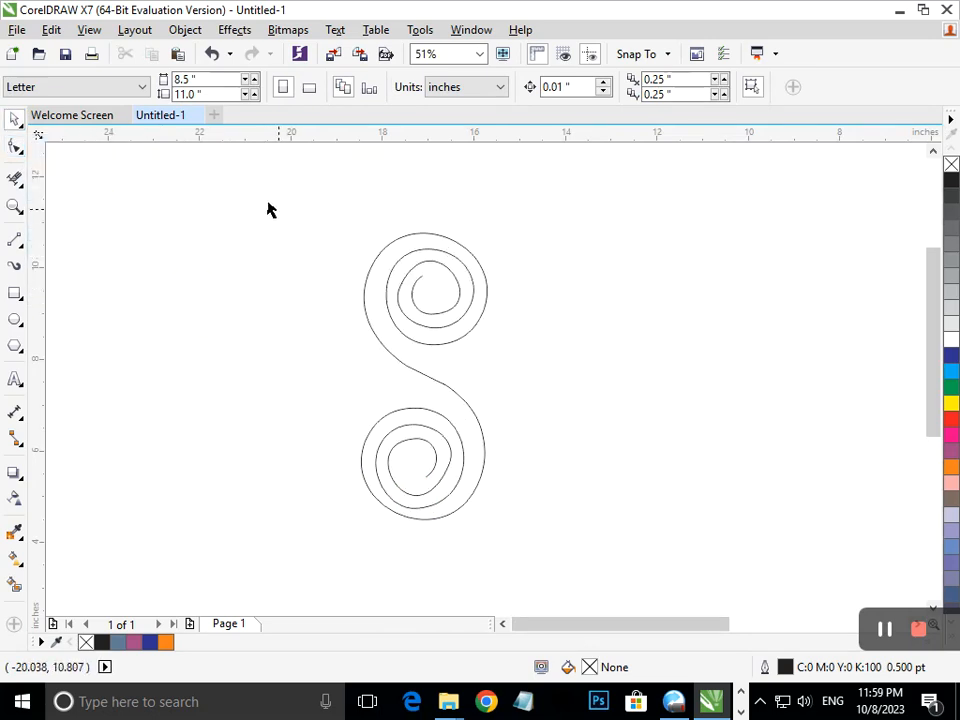
Step: Select the whole double spiral, try outline widths of 24 pt and 3 pt, and set it to 8 pt
left_click_drag(256, 194, 629, 570)
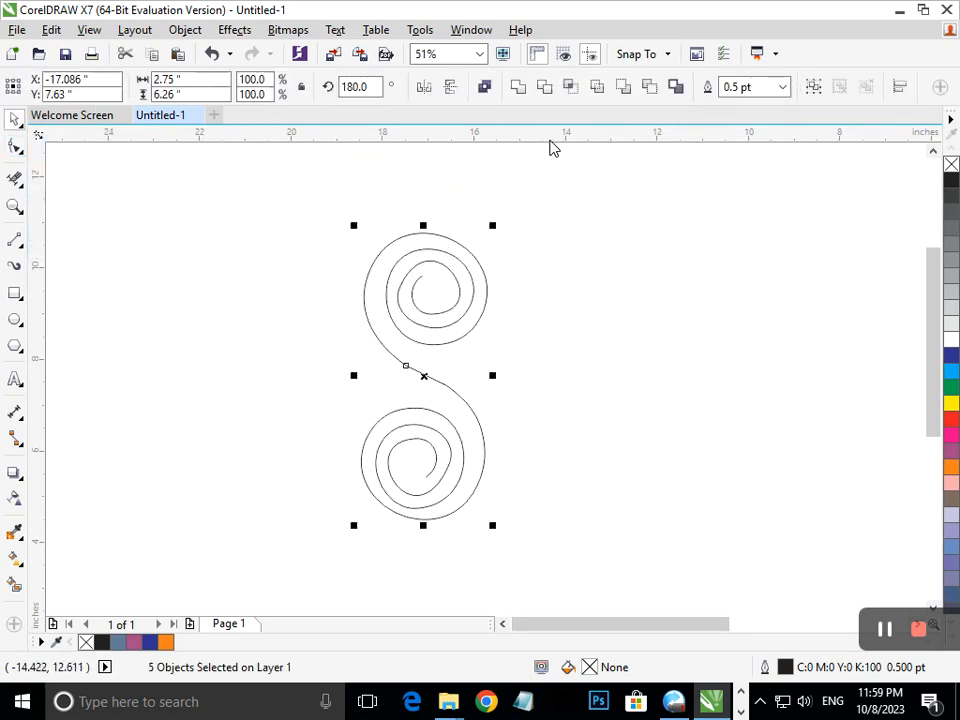
left_click(775, 87)
left_click(744, 287)
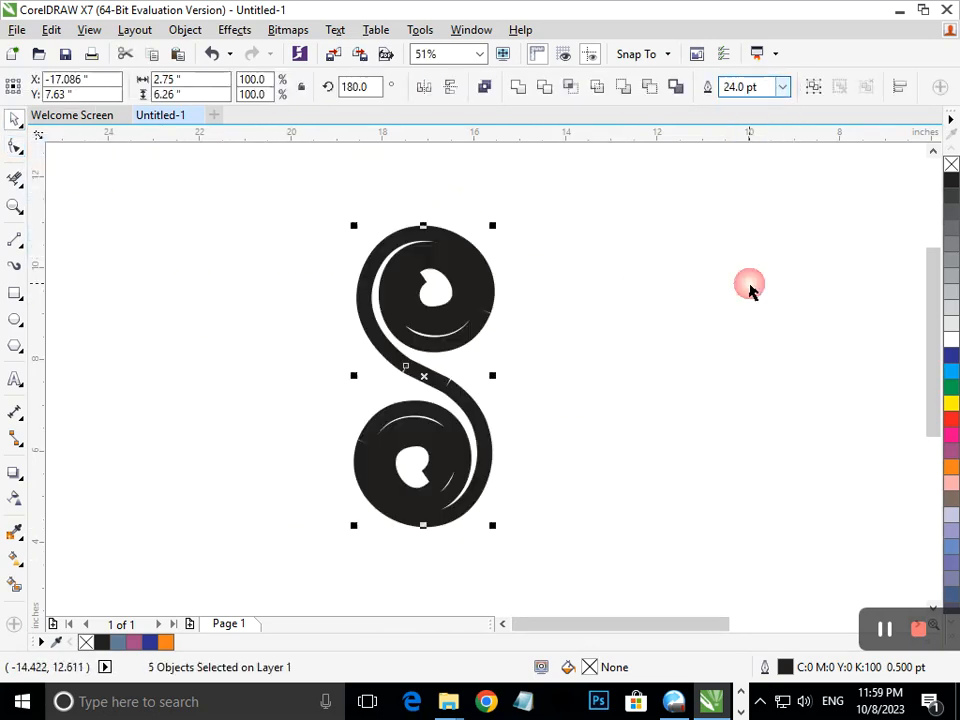
left_click(783, 88)
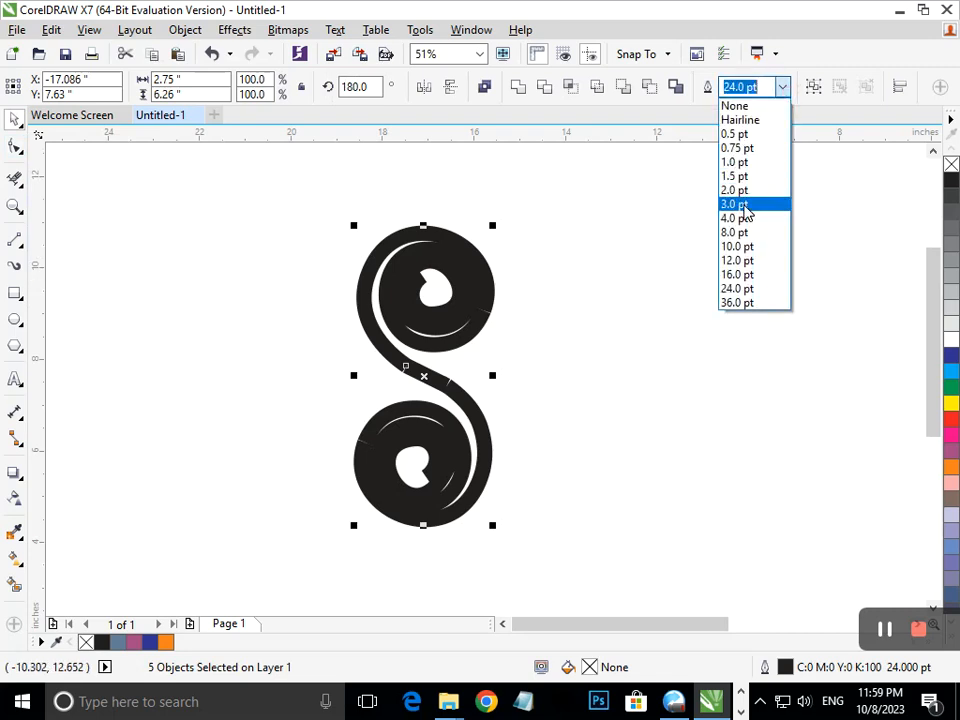
left_click(744, 207)
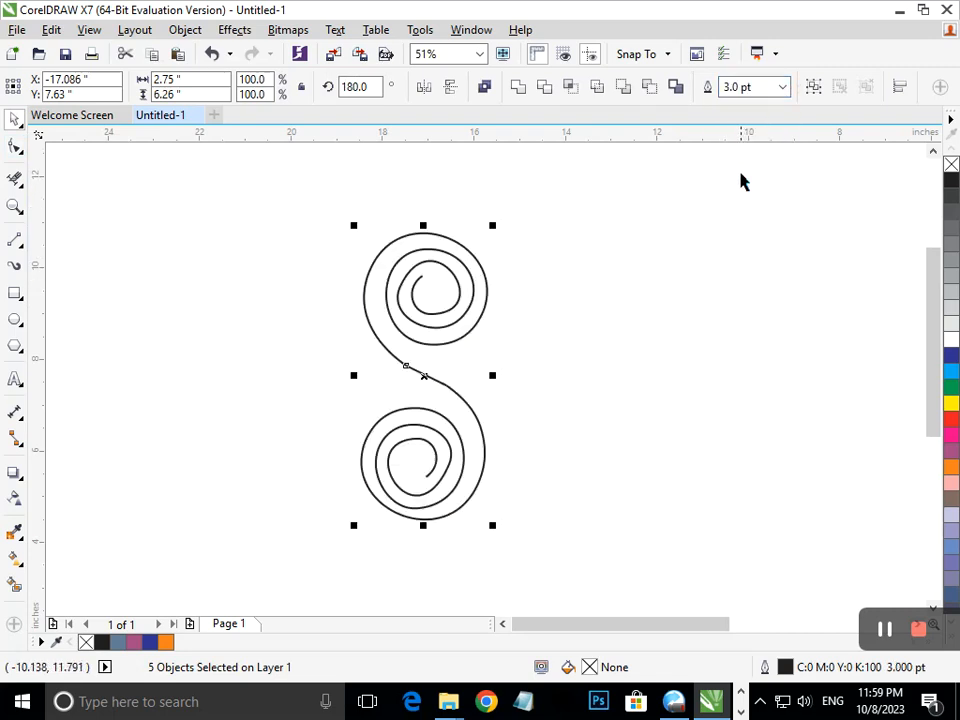
left_click(783, 88)
left_click(750, 231)
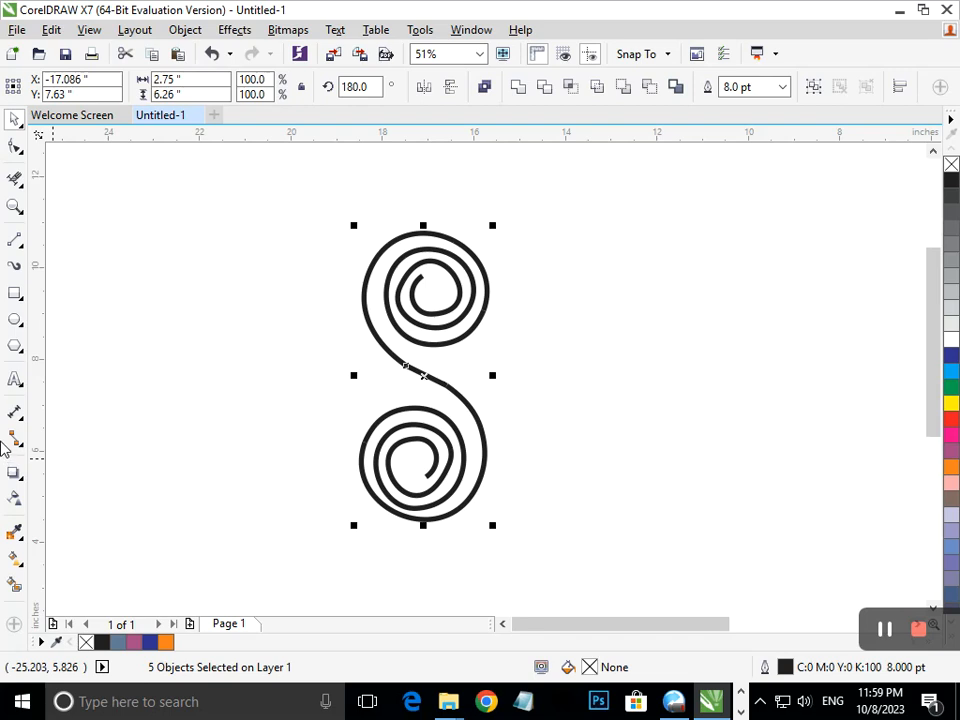
Step: Try to apply a top-to-bottom gradient to the outlined double spiral with Interactive Fill, and deselect it
left_click(14, 559)
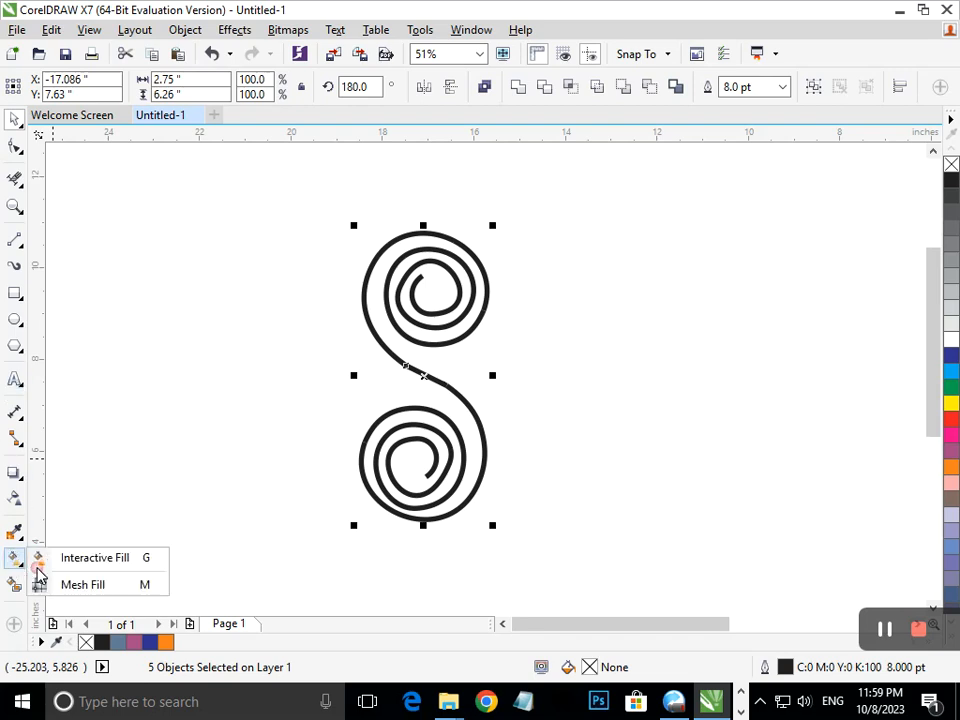
left_click(96, 615)
left_click_drag(420, 346, 456, 500)
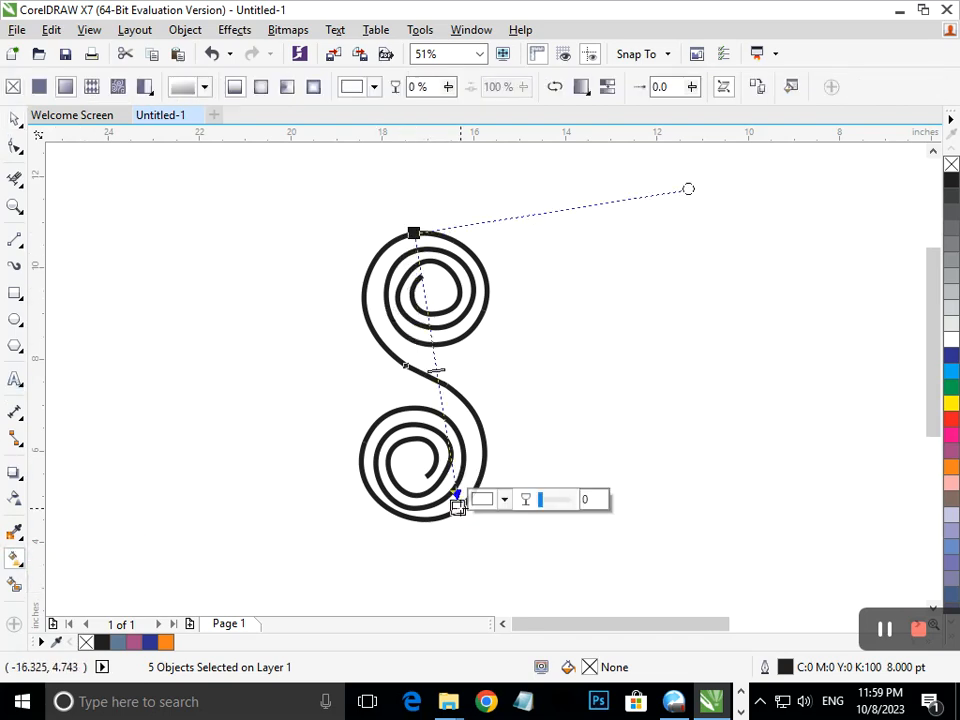
left_click(283, 405)
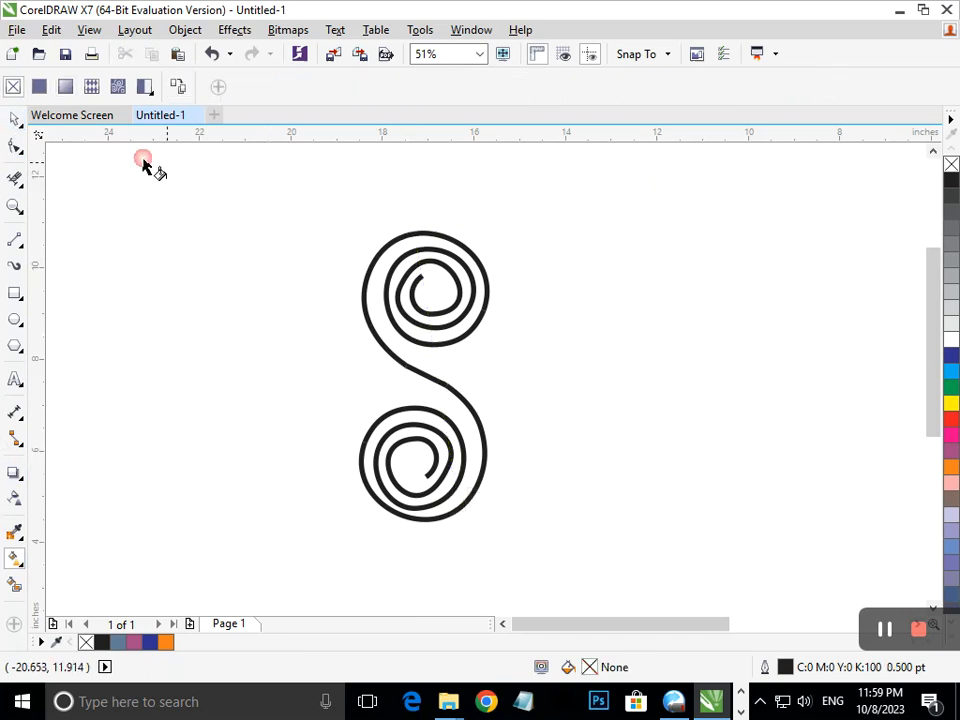
Step: Select all curves of the double spiral and convert their outlines to objects
left_click(15, 119)
left_click(218, 188)
left_click_drag(218, 188, 628, 579)
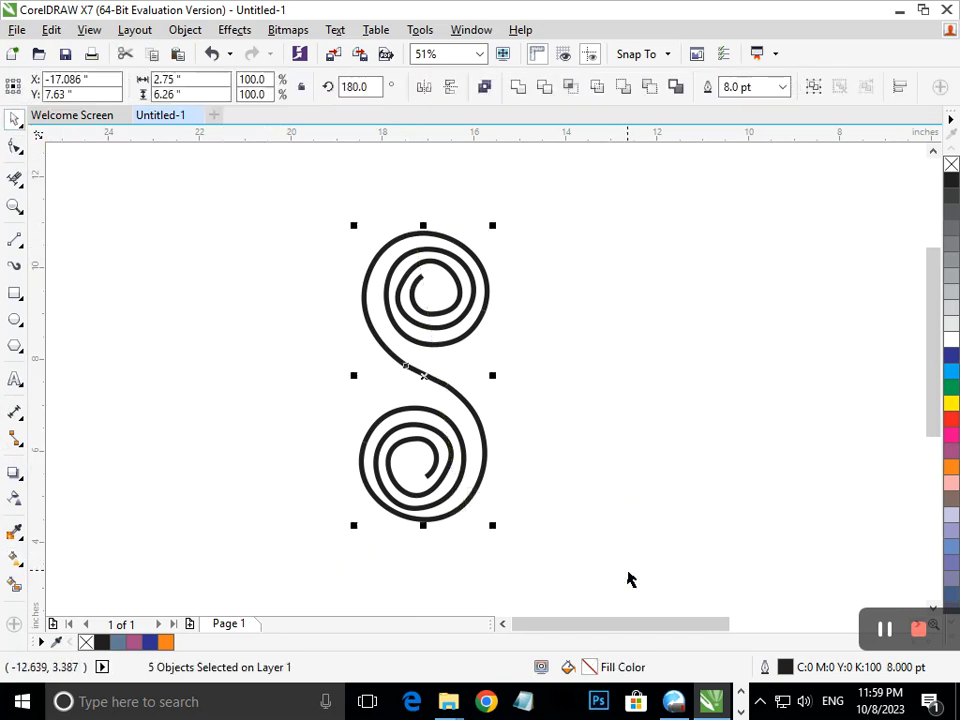
key("ctrl+shift+q")
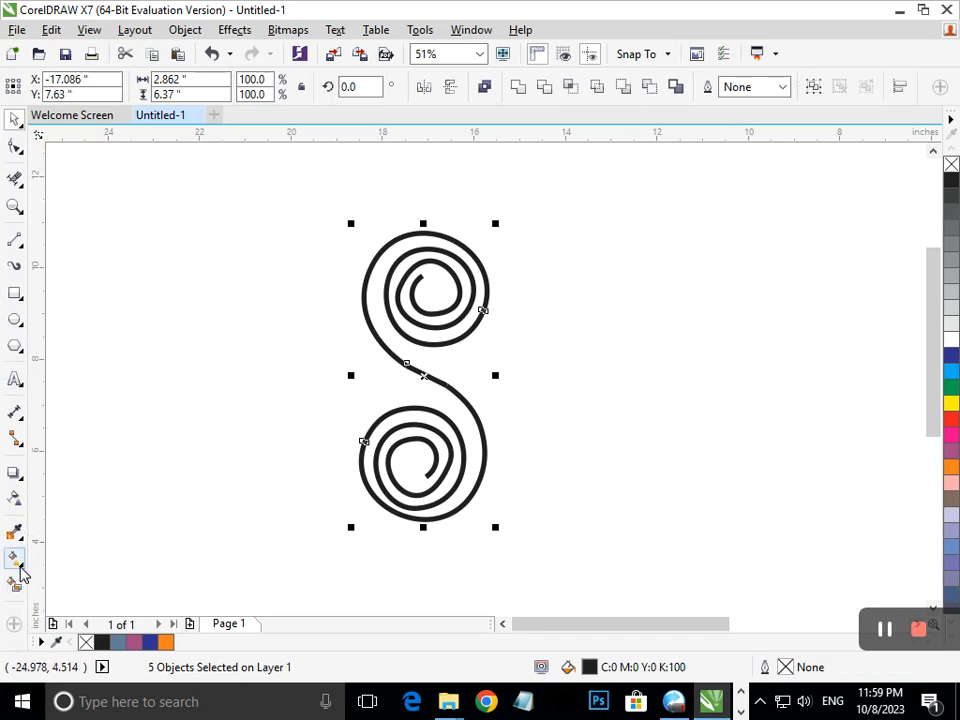
Step: Apply a linear gradient from black at the upper spiral to orange at the lower spiral, and shift its start point slightly inward
left_click(18, 563)
left_click_drag(411, 229, 422, 451)
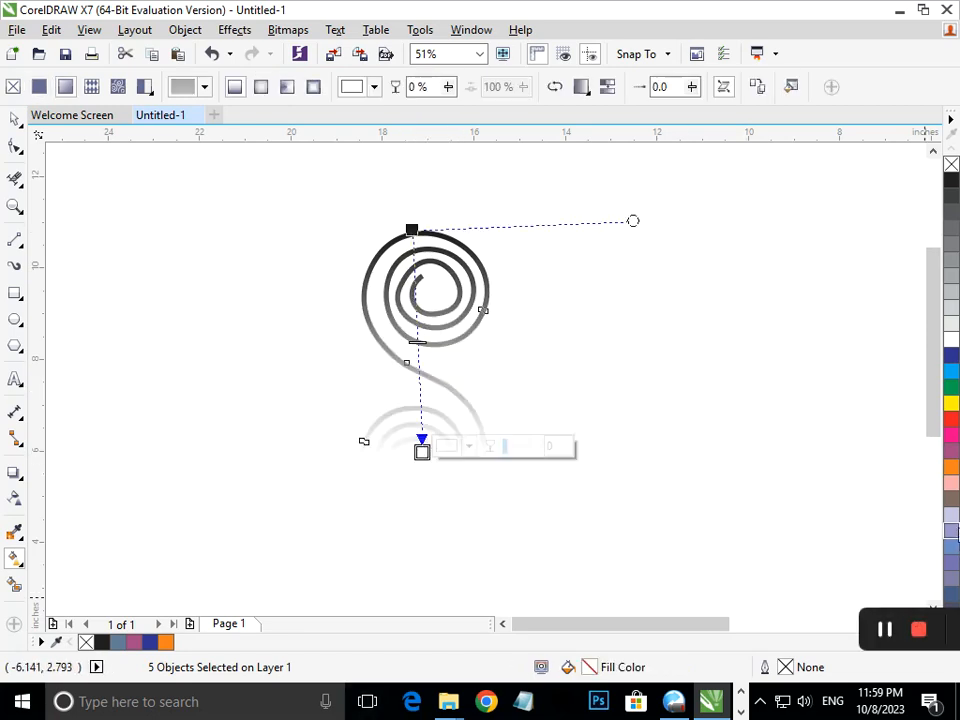
left_click(951, 498)
left_click(950, 474)
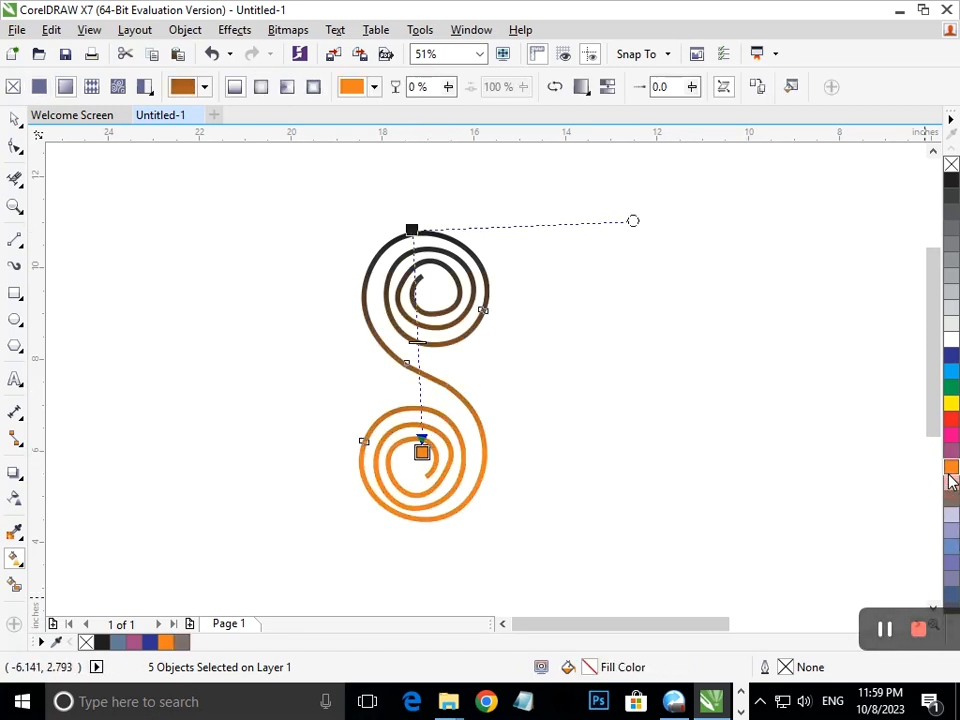
left_click_drag(411, 229, 434, 245)
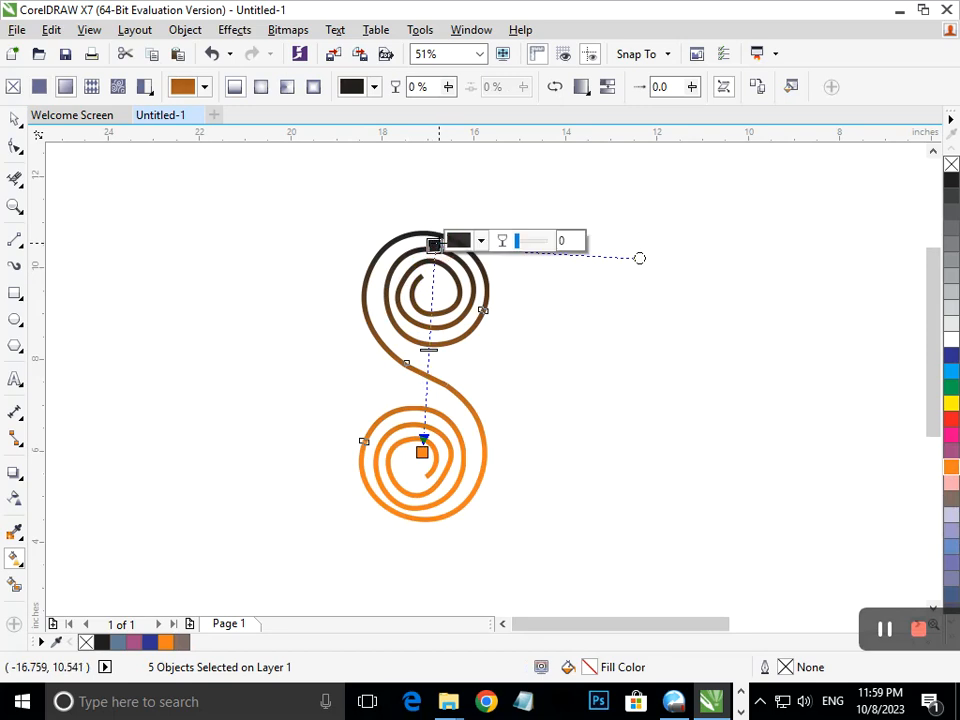
Step: Try blue and green as the gradient's start color, set it to cyan, and deselect the double spiral
left_click(951, 354)
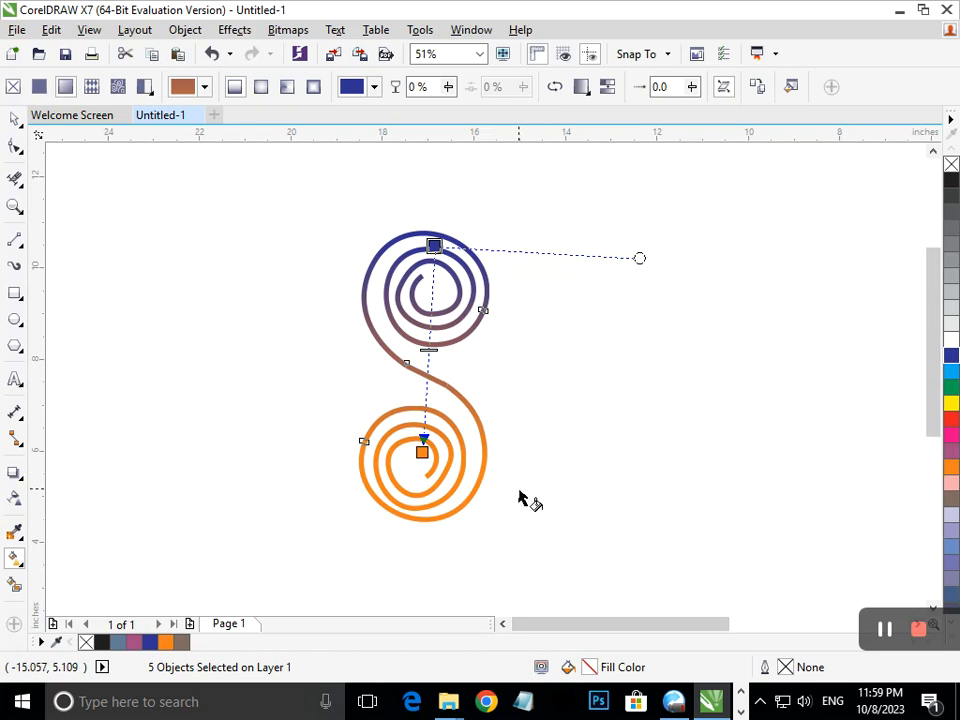
left_click(952, 387)
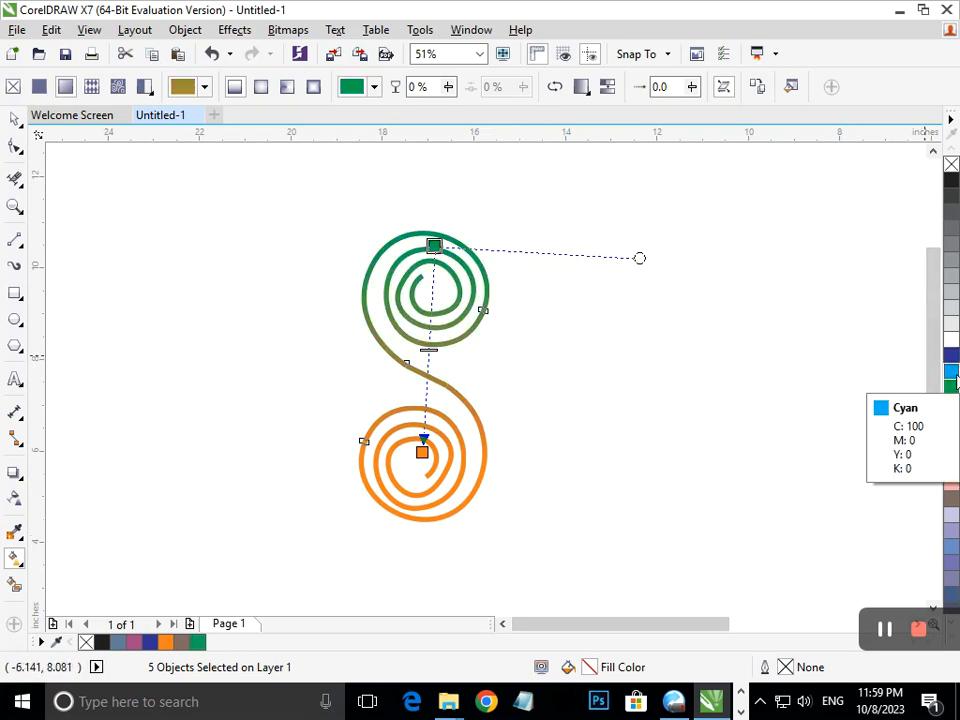
left_click(953, 373)
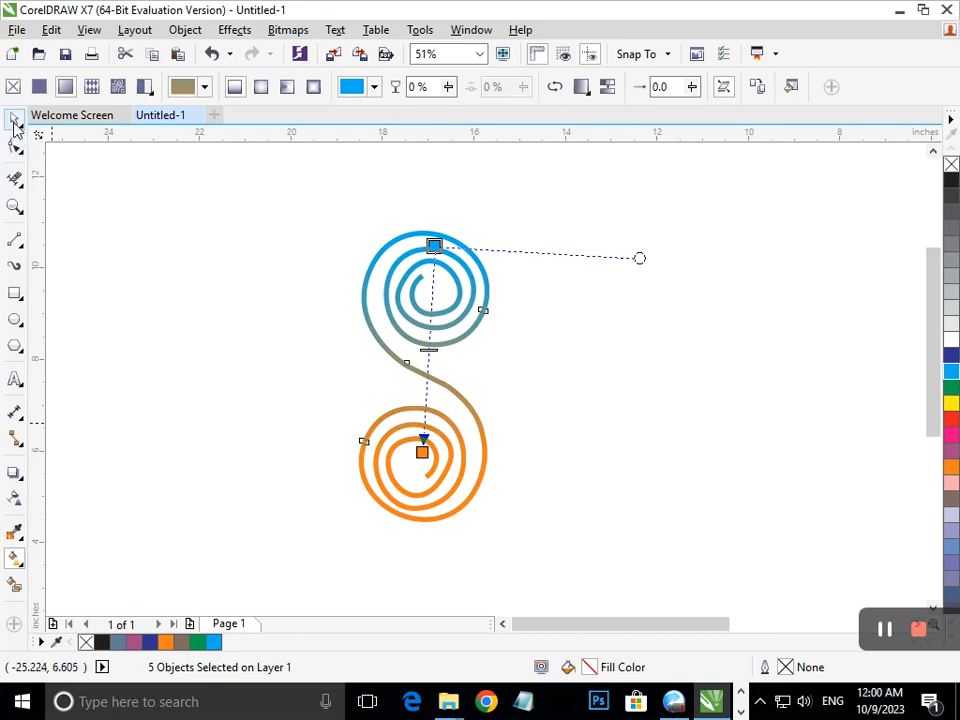
left_click(266, 339)
left_click(15, 119)
left_click(148, 262)
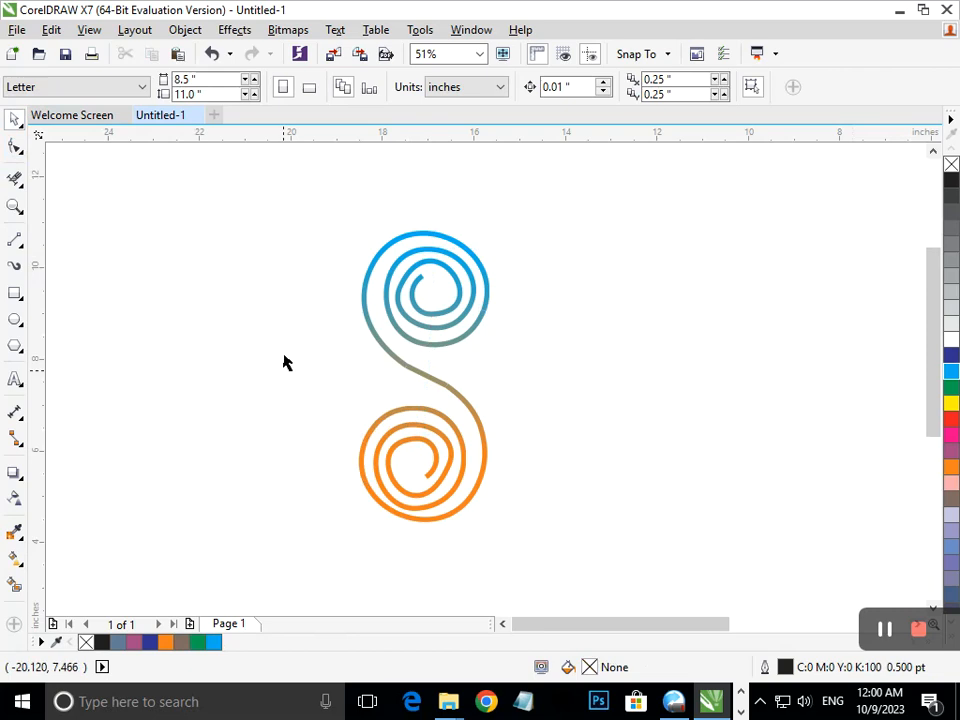
left_click_drag(317, 180, 561, 583)
left_click(15, 560)
left_click(69, 557)
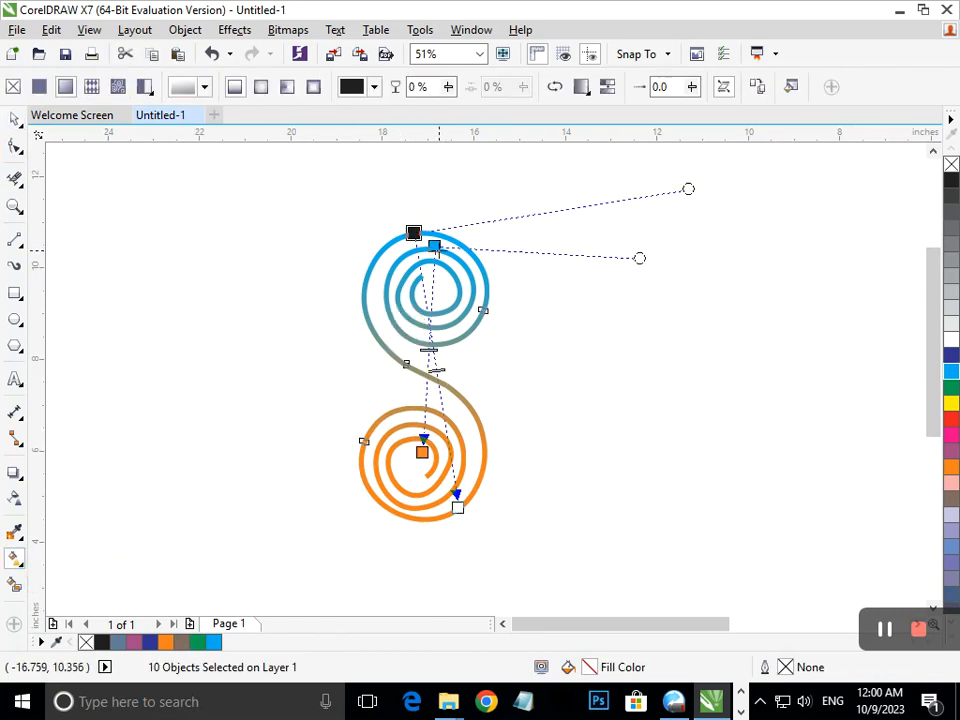
left_click(15, 119)
left_click(206, 360)
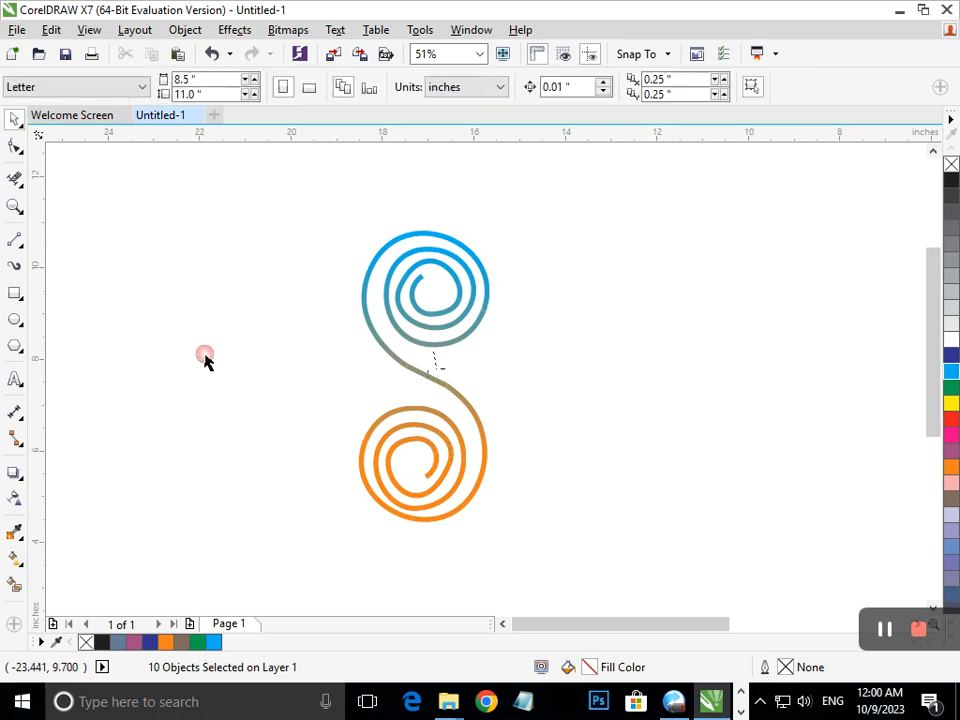
Step: Add the artistic text "letter company" on two lines in the empty area beside the double spiral
left_click(15, 379)
left_click(592, 377)
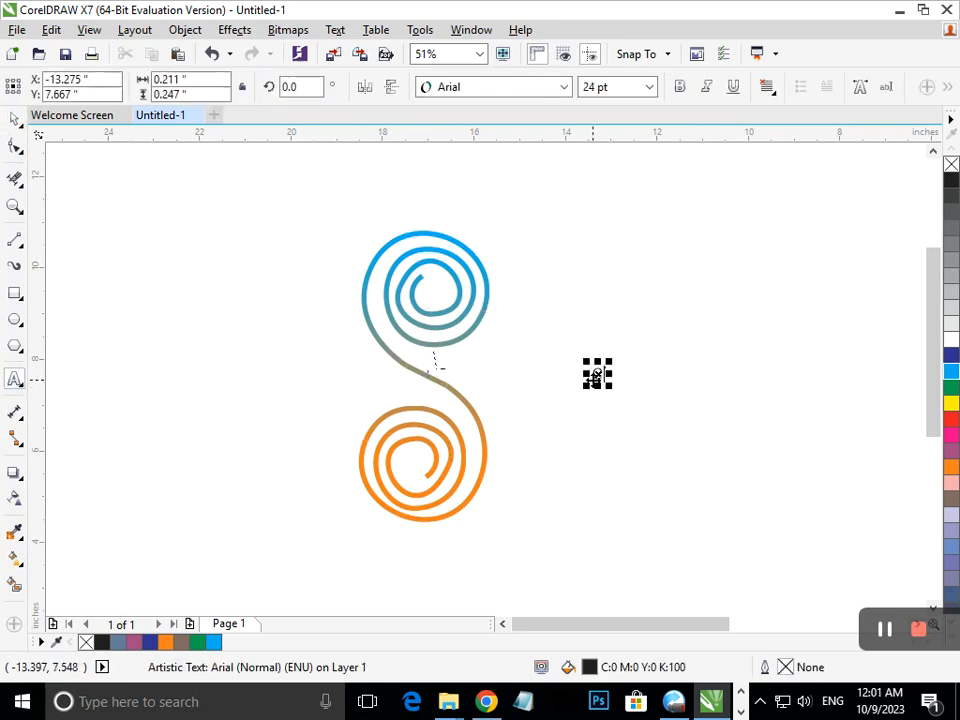
type("Comp")
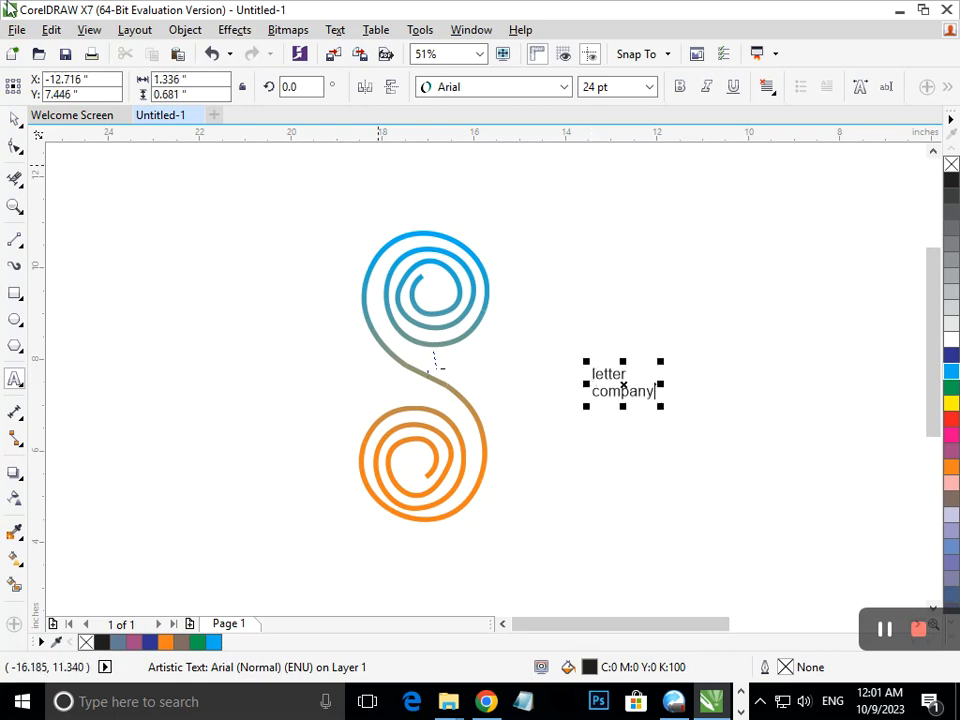
left_click(9, 125)
left_click(118, 242)
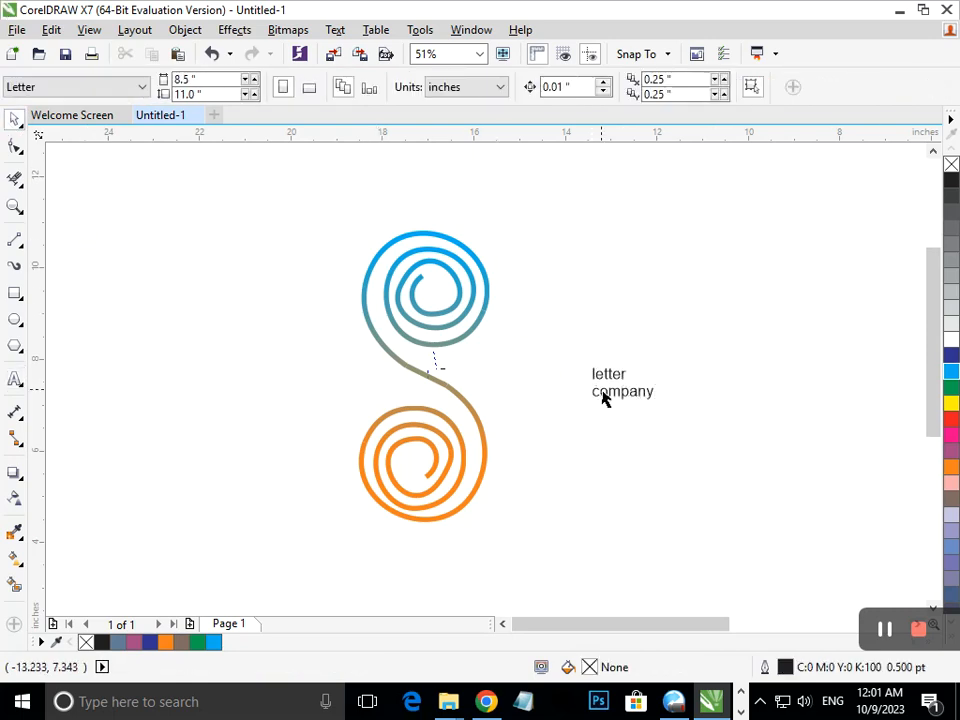
Step: Move the text next to the lower spiral and enlarge it to about 52 pt
left_click_drag(602, 396, 510, 516)
left_click_drag(579, 506, 600, 499)
left_click(574, 484)
Step: Color the word "letter" blue, both fill and outline
double_click(578, 451)
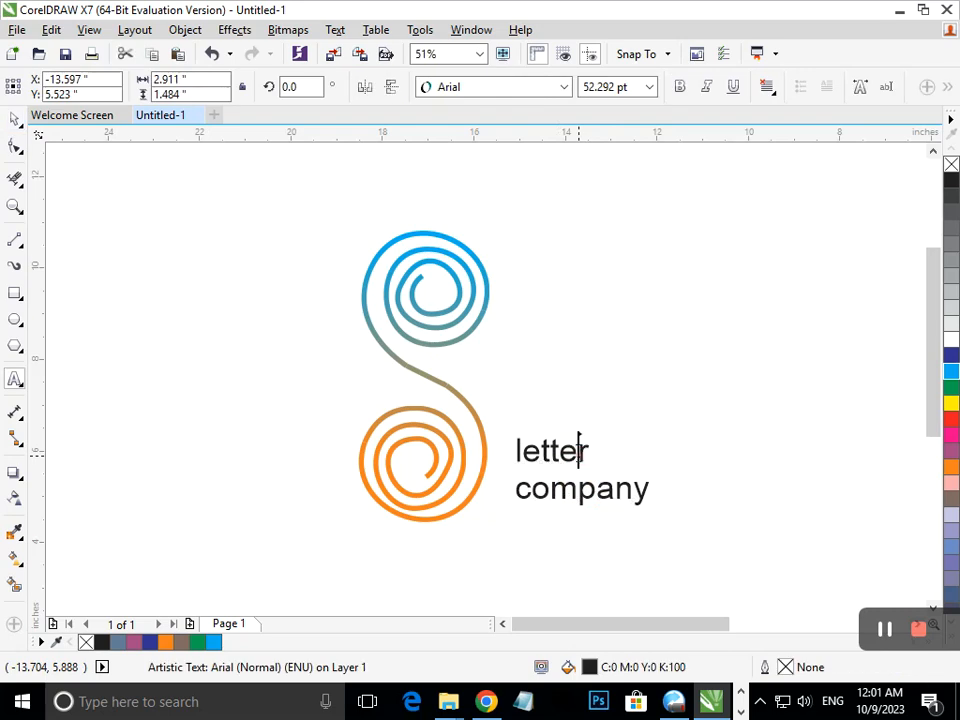
double_click(578, 451)
left_click(950, 357)
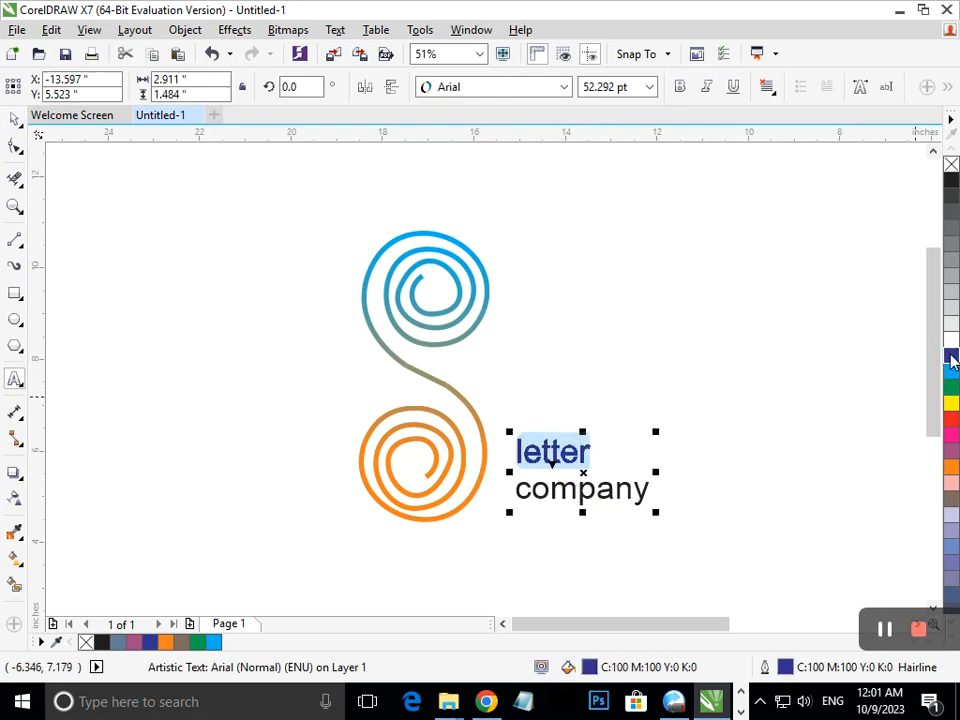
key("ctrl+space")
Step: Color the word "company" orange and deselect the text
left_click(617, 480)
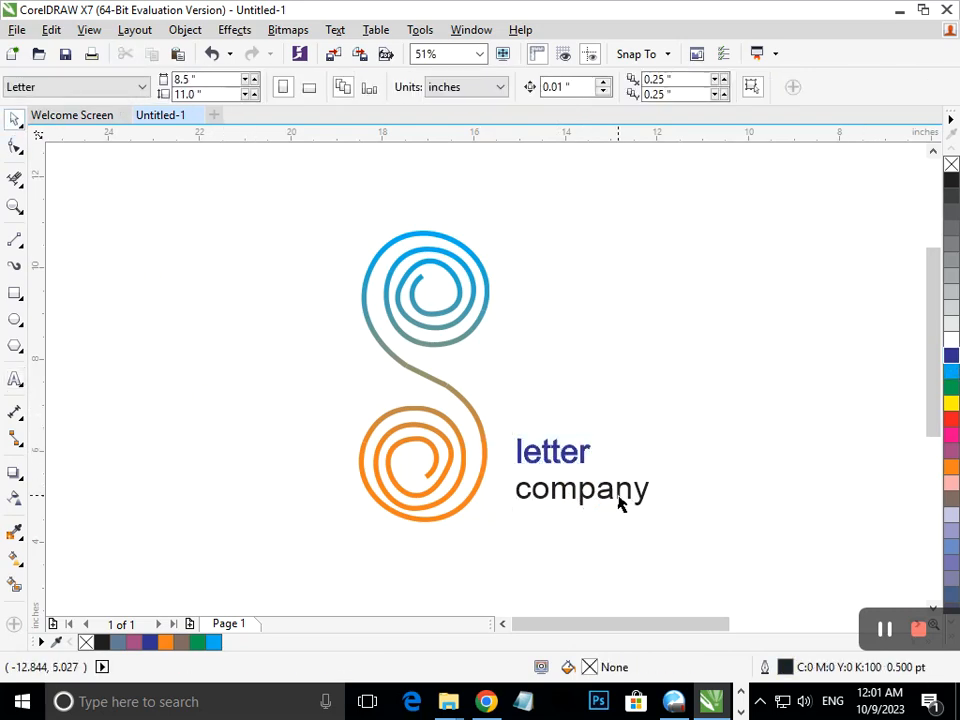
double_click(617, 490)
double_click(585, 492)
left_click(951, 470)
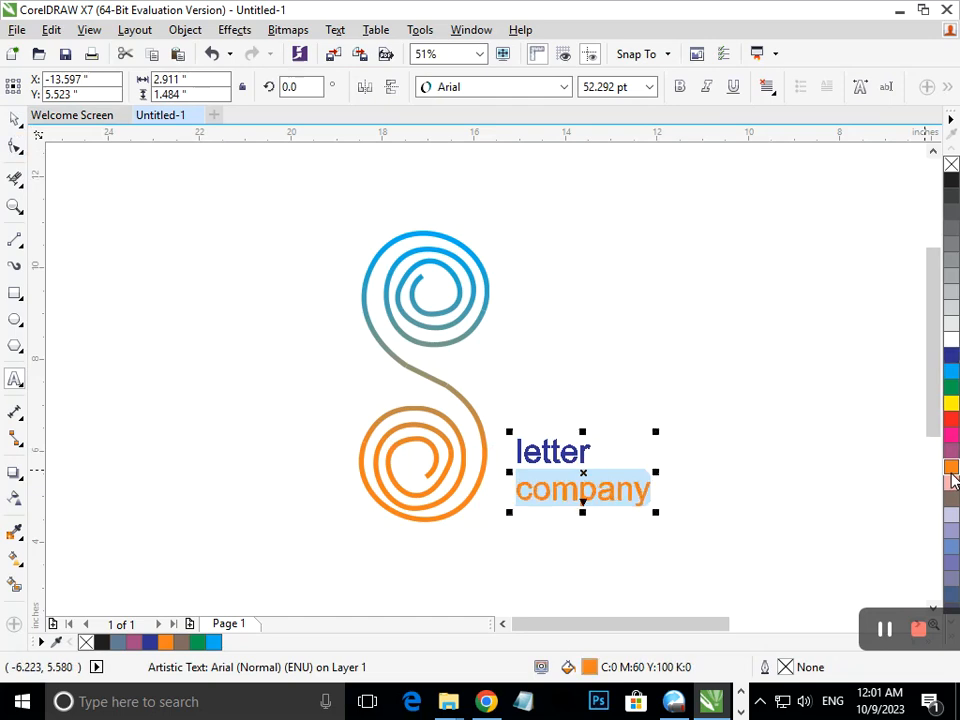
left_click(15, 118)
left_click(118, 315)
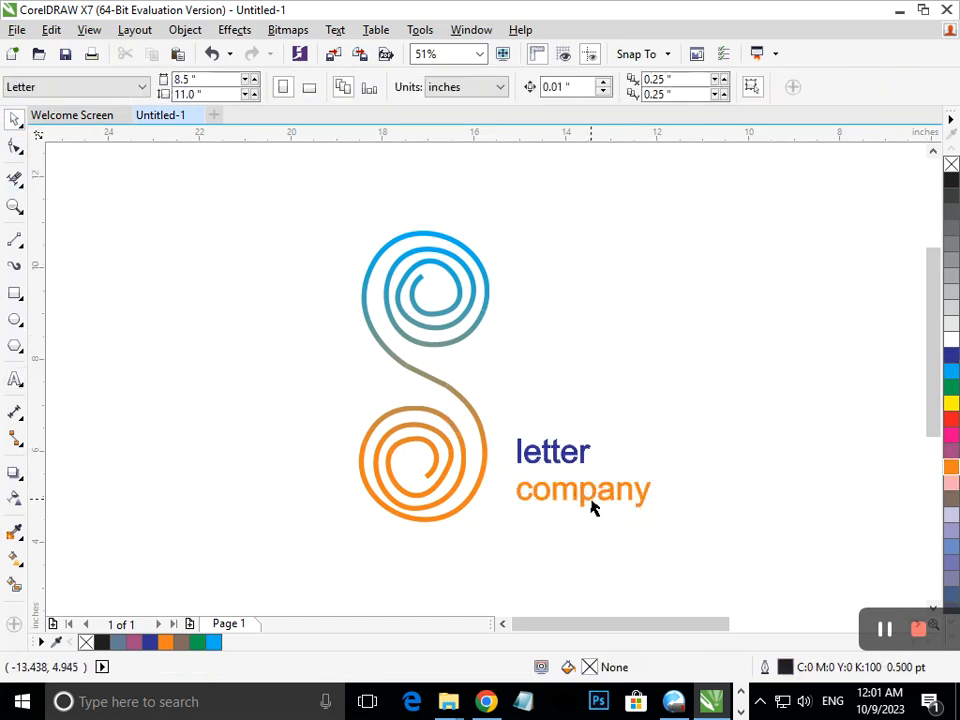
Step: Enlarge the two-line text to about 64 pt and position it close to the lower spiral
left_click(591, 508)
mouse_move(656, 516)
left_mouse_down()
mouse_move(679, 523)
mouse_move(671, 520)
left_mouse_up()
left_click(557, 494)
left_click_drag(549, 500, 550, 495)
Step: Try to indent the word "letter" with leading spaces, and remove them again
double_click(509, 442)
left_click(503, 452)
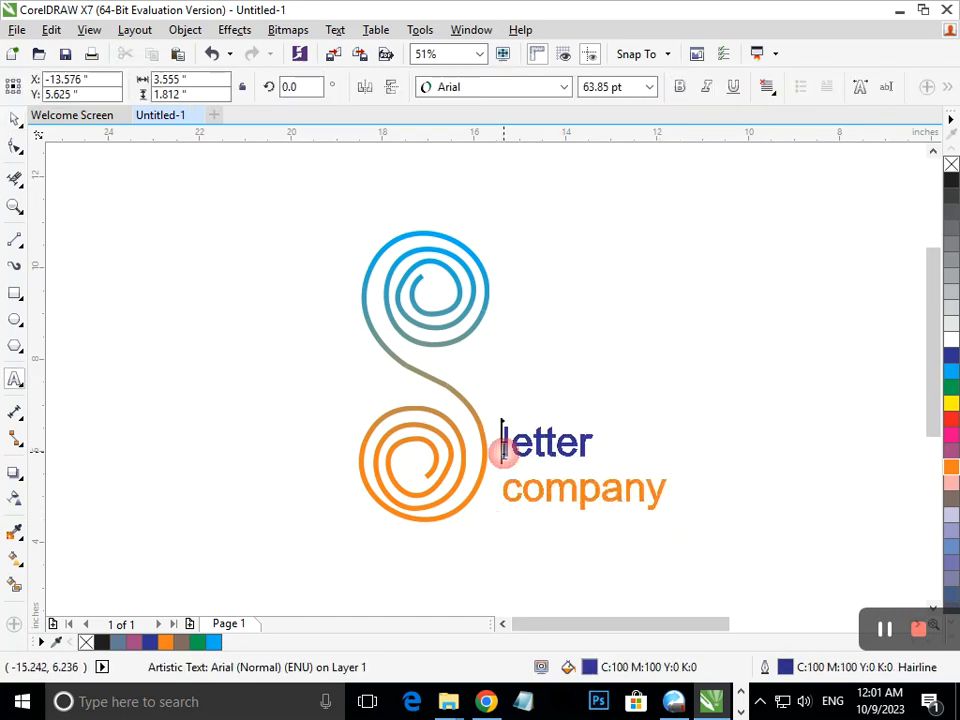
key("BackSpace")
key("BackSpace")
key("BackSpace")
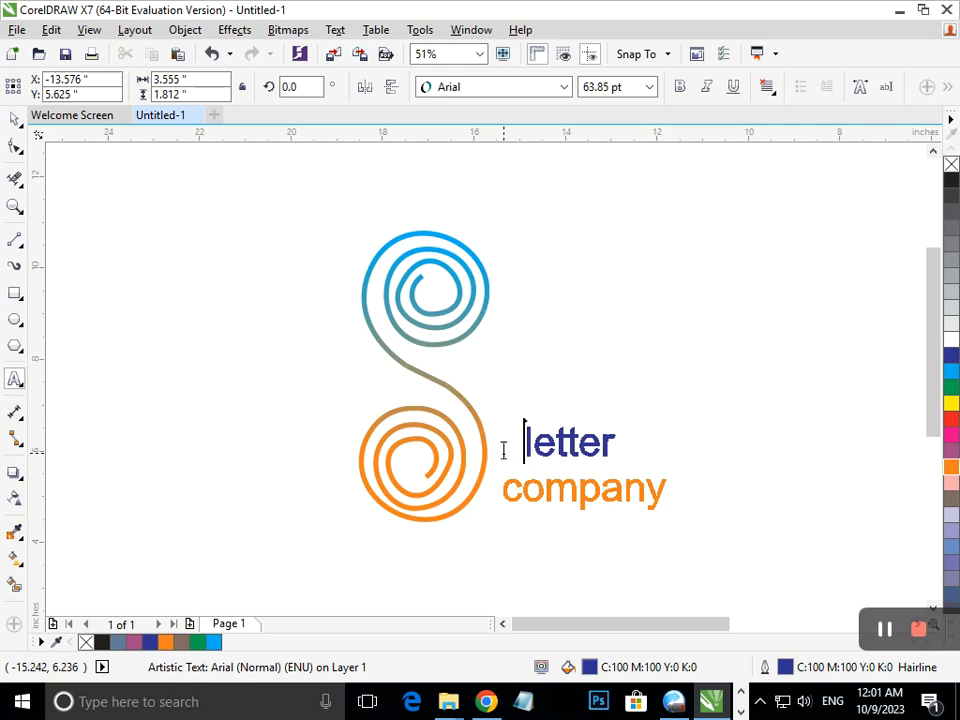
left_click(14, 119)
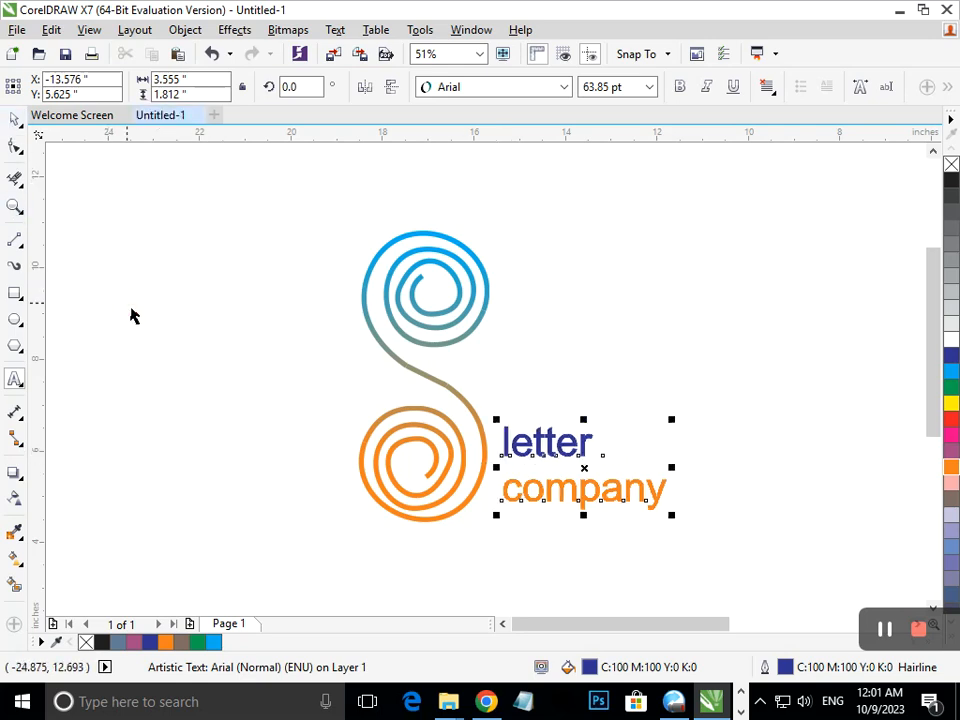
left_click(133, 315)
Step: Make the two-line company text bold
left_click(551, 497)
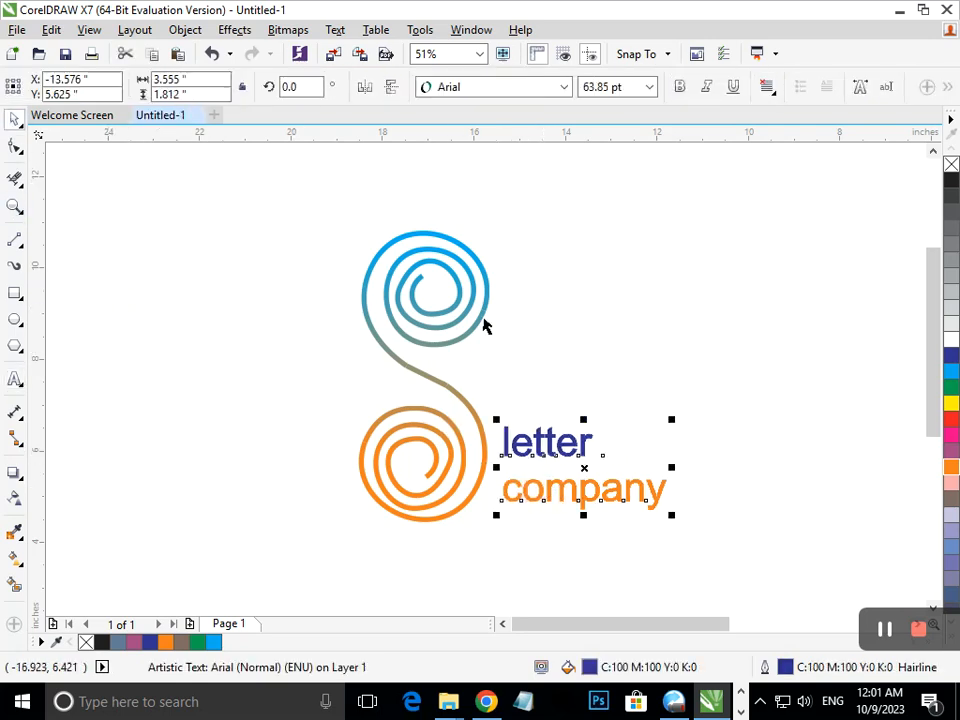
left_click(682, 90)
left_click(639, 343)
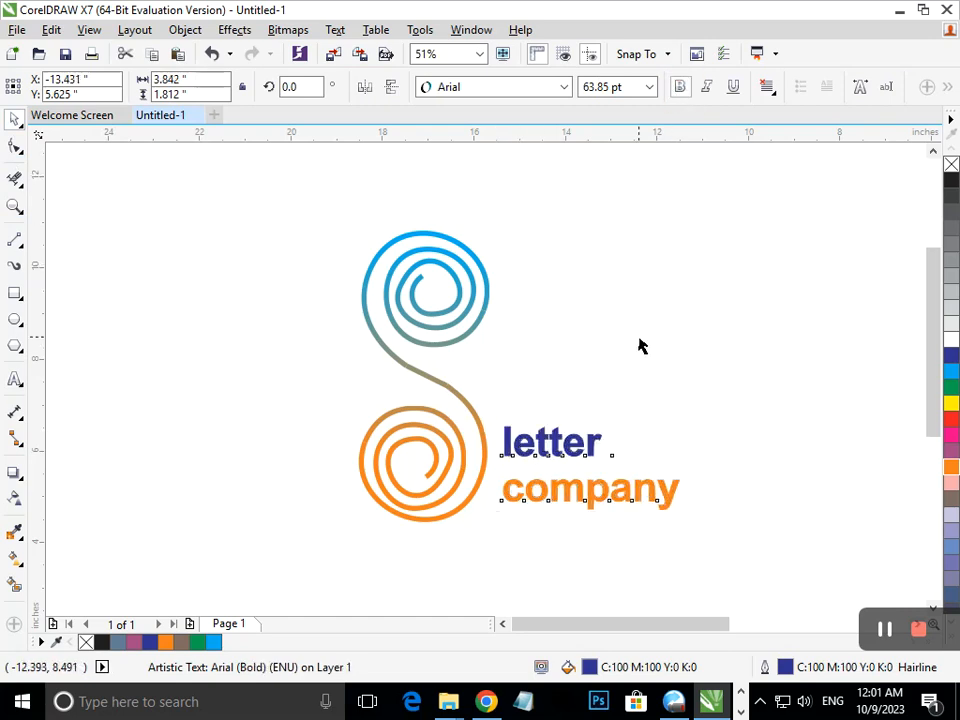
Step: Widen the character spacing of both text lines with the Shape tool and deselect the text
left_click(574, 445)
left_click(606, 445)
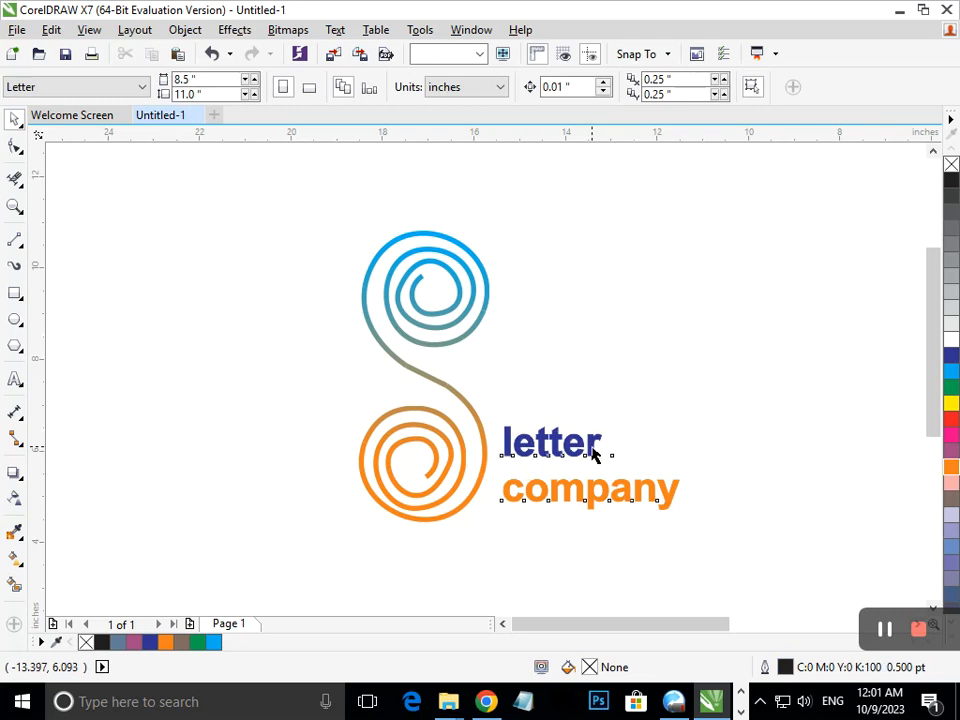
left_click(596, 450)
key("F10")
left_click_drag(686, 516, 715, 515)
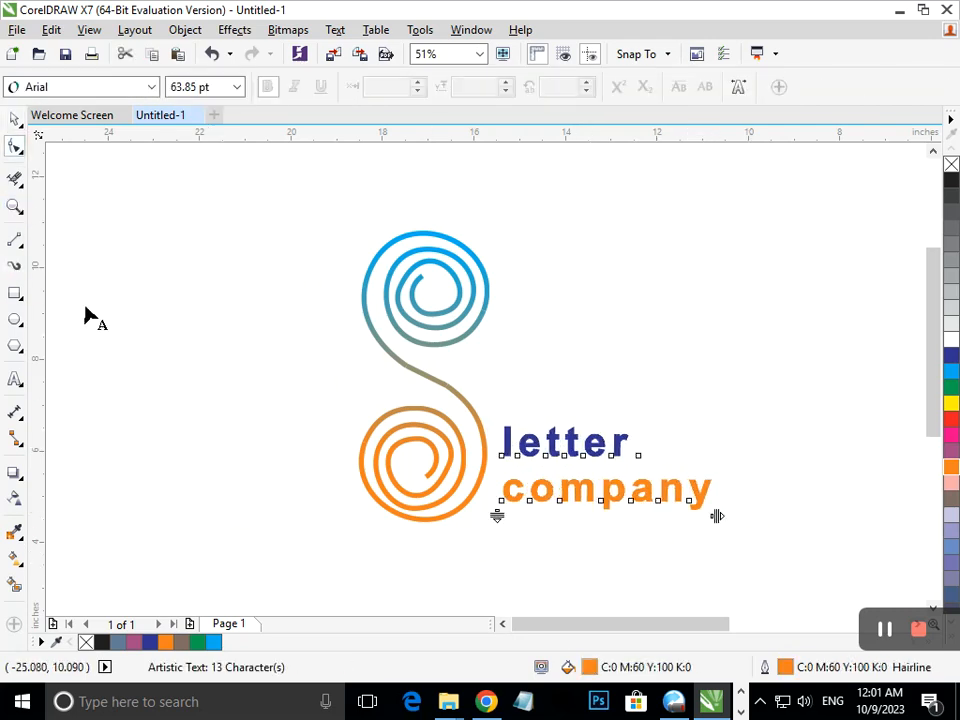
left_click(15, 119)
left_click(256, 416)
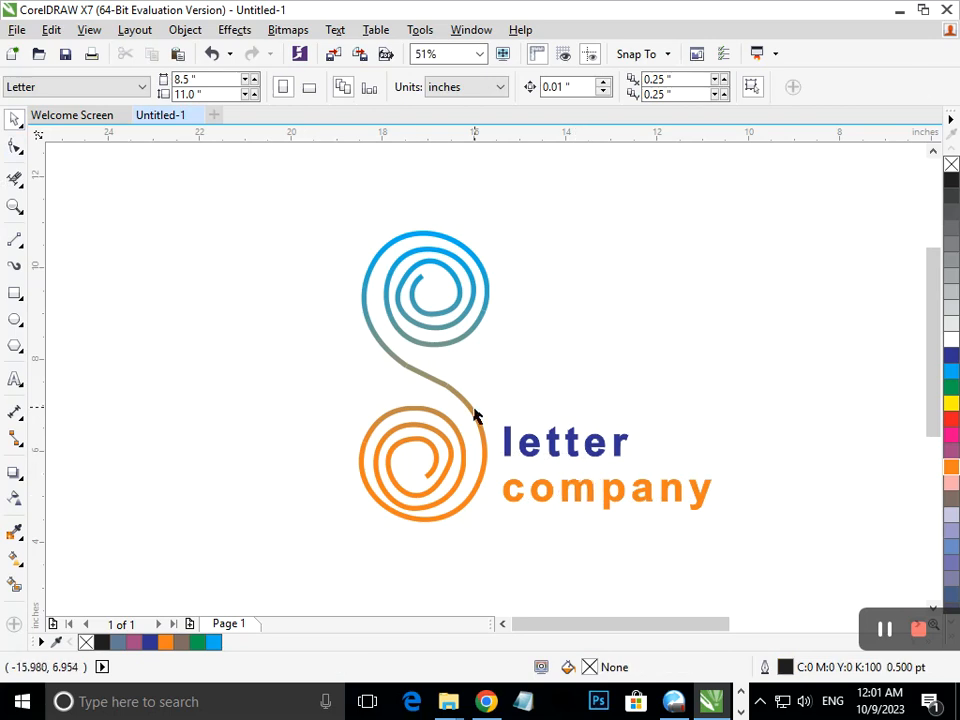
Step: Give the two-line text a white outline and shift it slightly upward beside the lower spiral
left_click(553, 447)
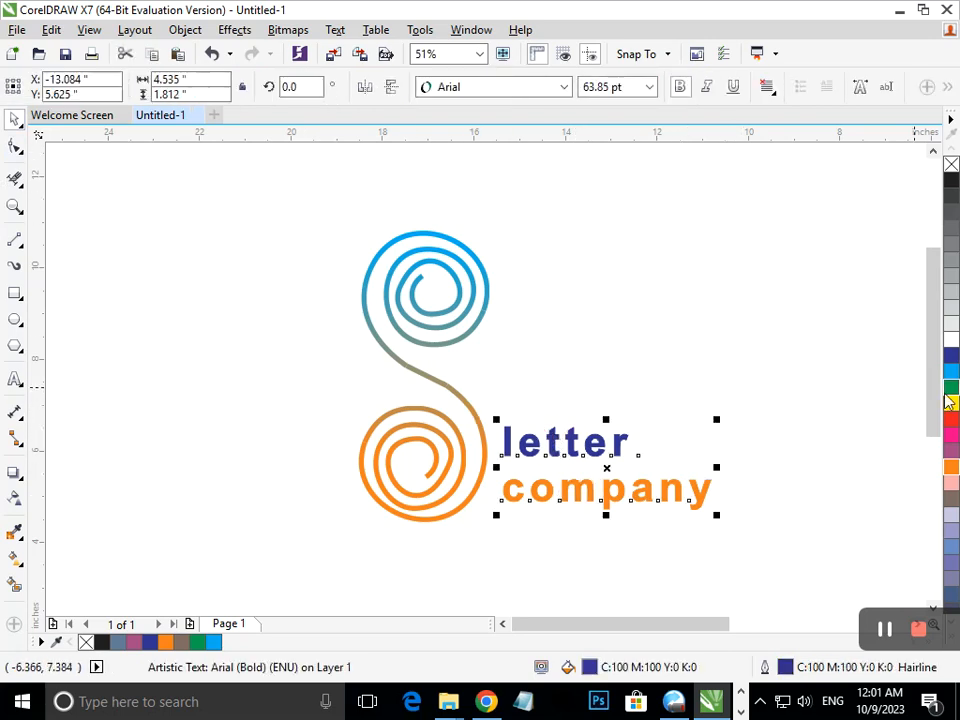
right_click(951, 335)
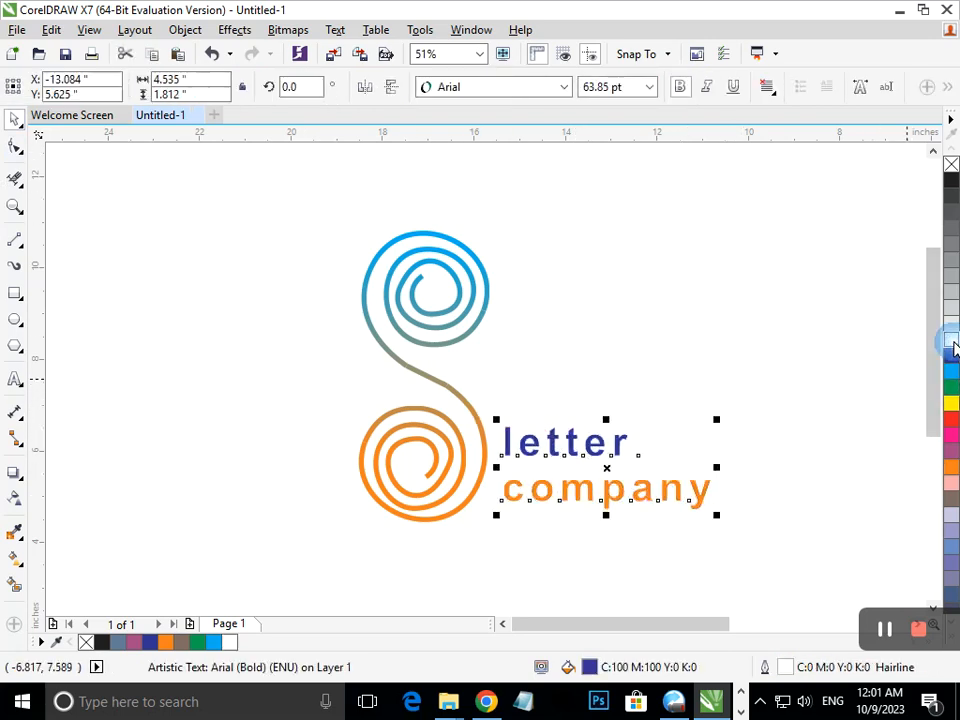
left_click(806, 468)
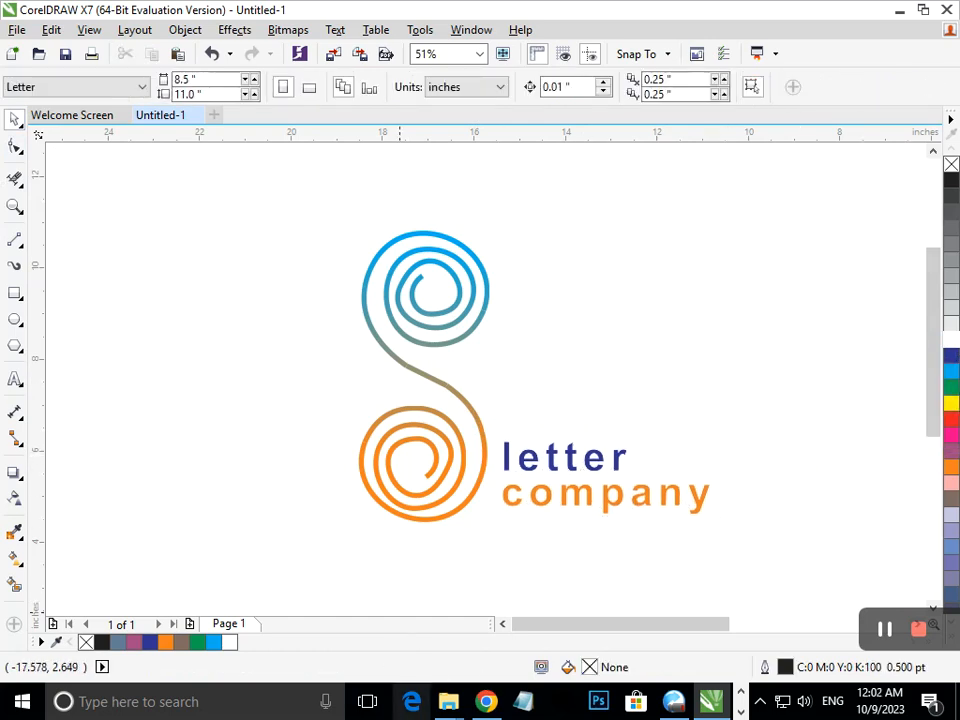
left_click_drag(574, 508, 574, 490)
left_click(531, 627)
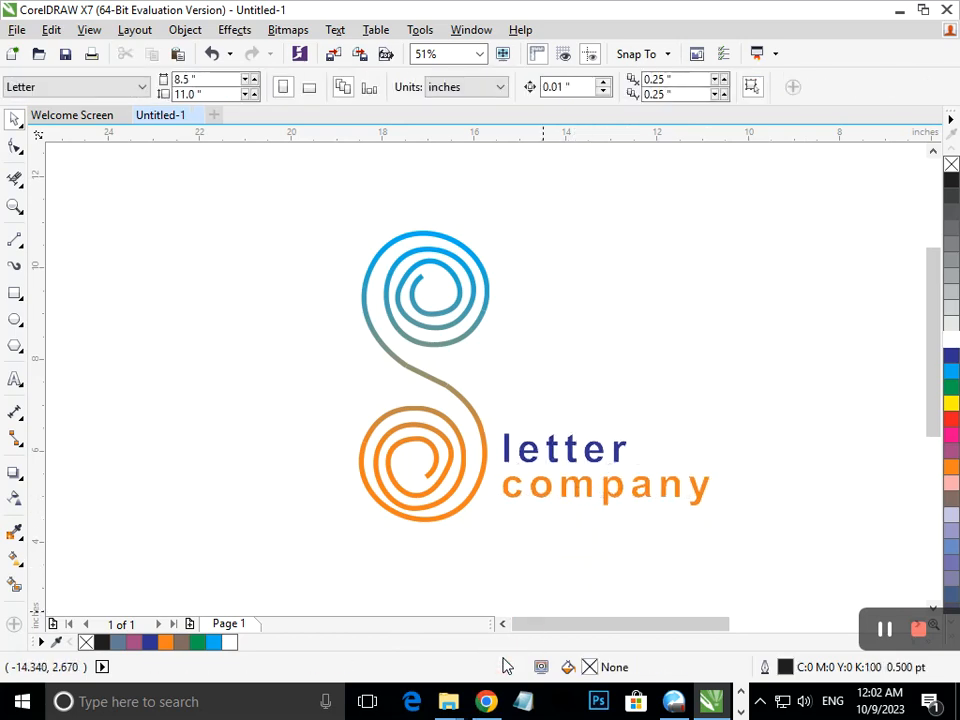